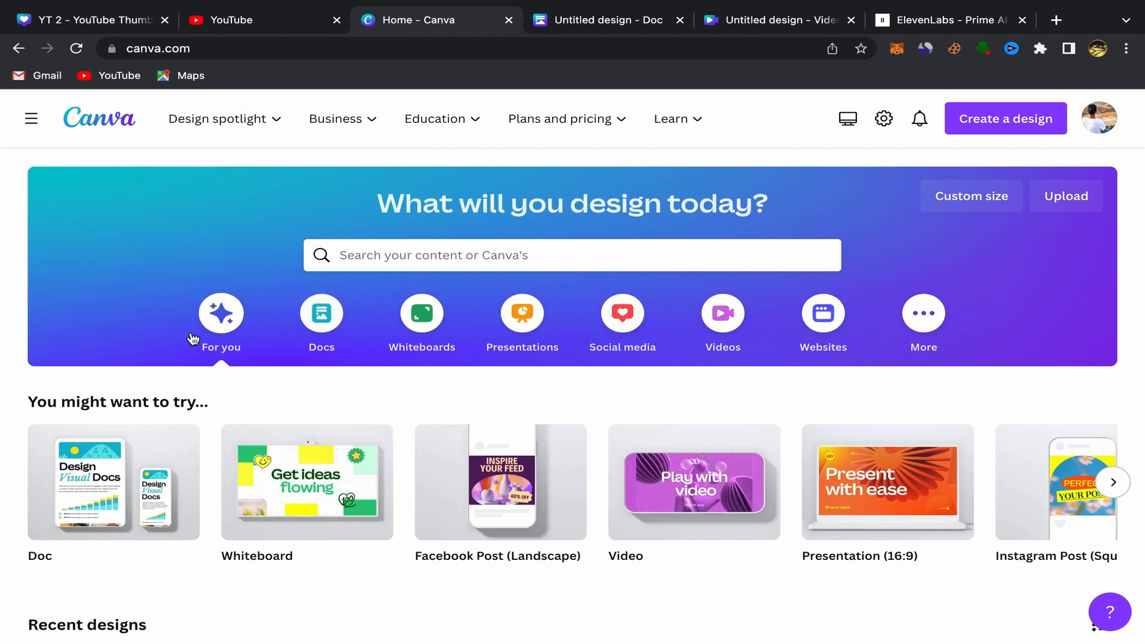
Open the Magic Write introduction from the Docs category, and switch to the untitled Doc with its Magic Write prompt
left_click(320, 326)
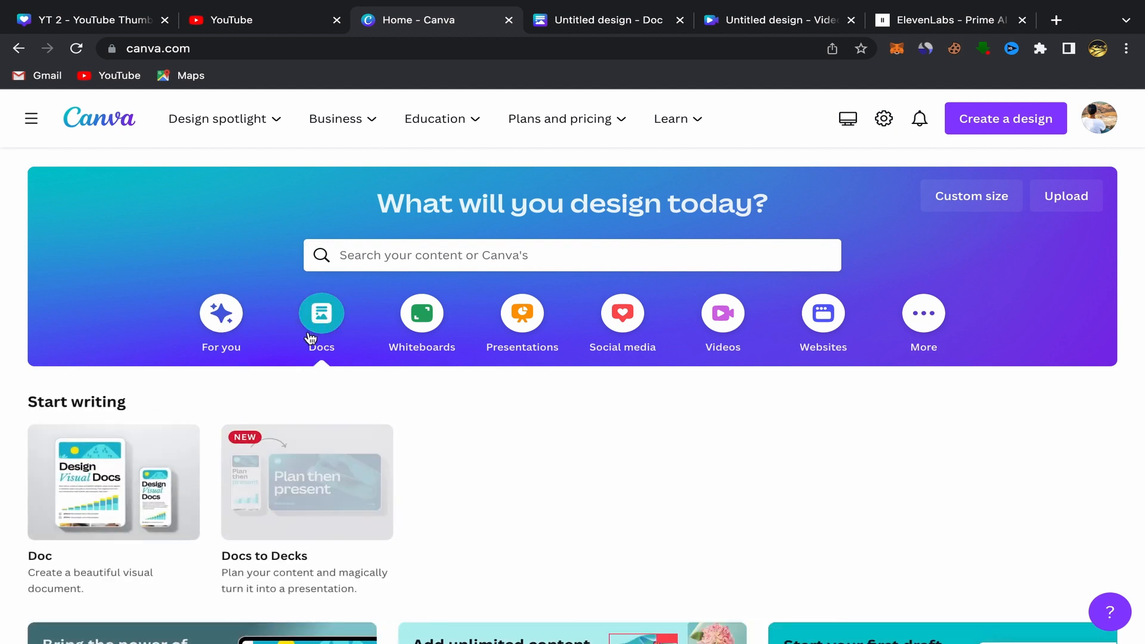
scroll(441, 447, "down", 4)
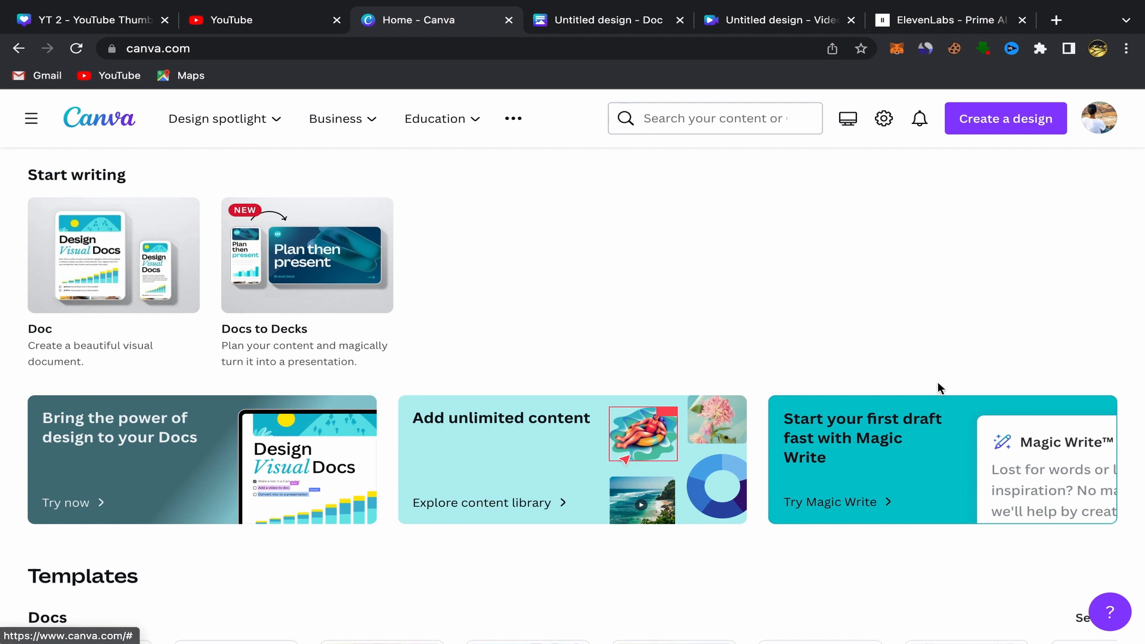
scroll(834, 364, "up", 3)
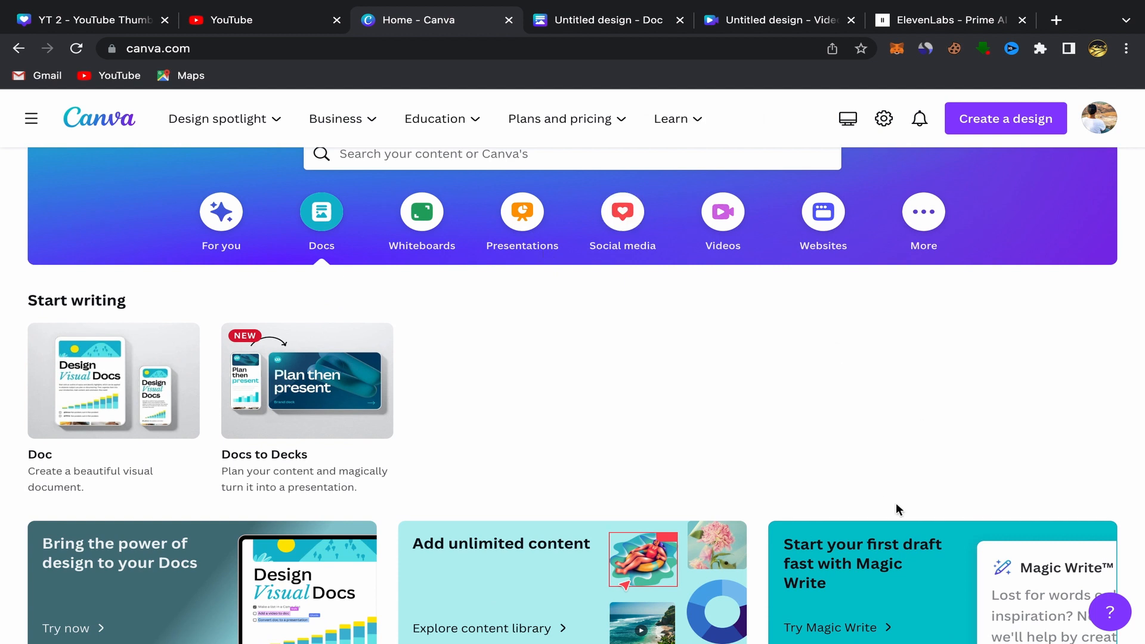
scroll(828, 460, "down", 3)
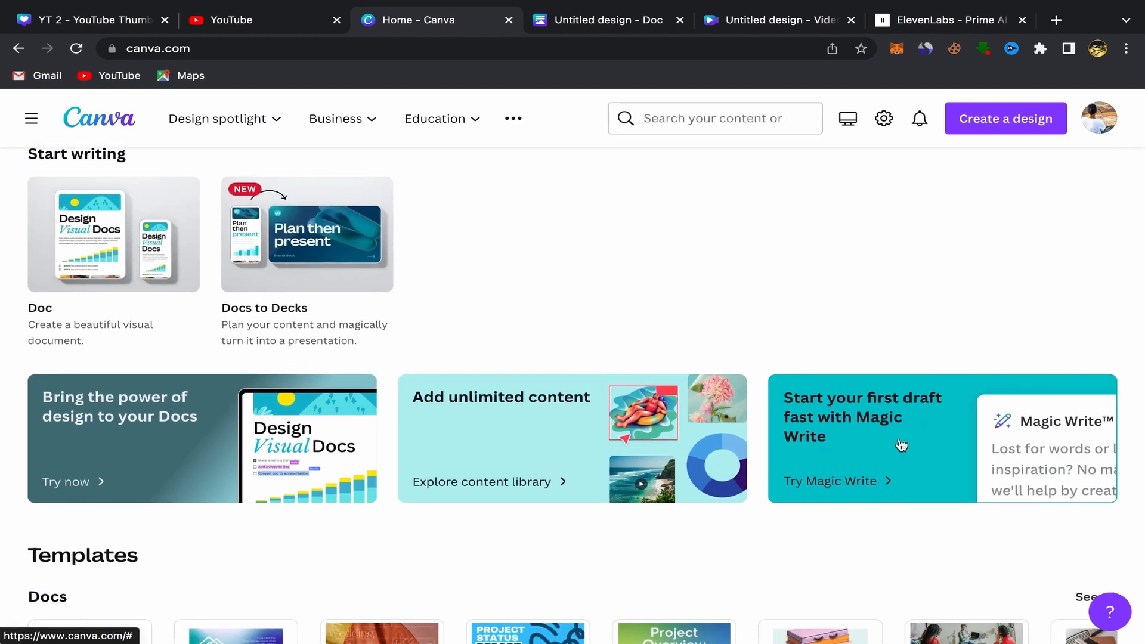
left_click(899, 444)
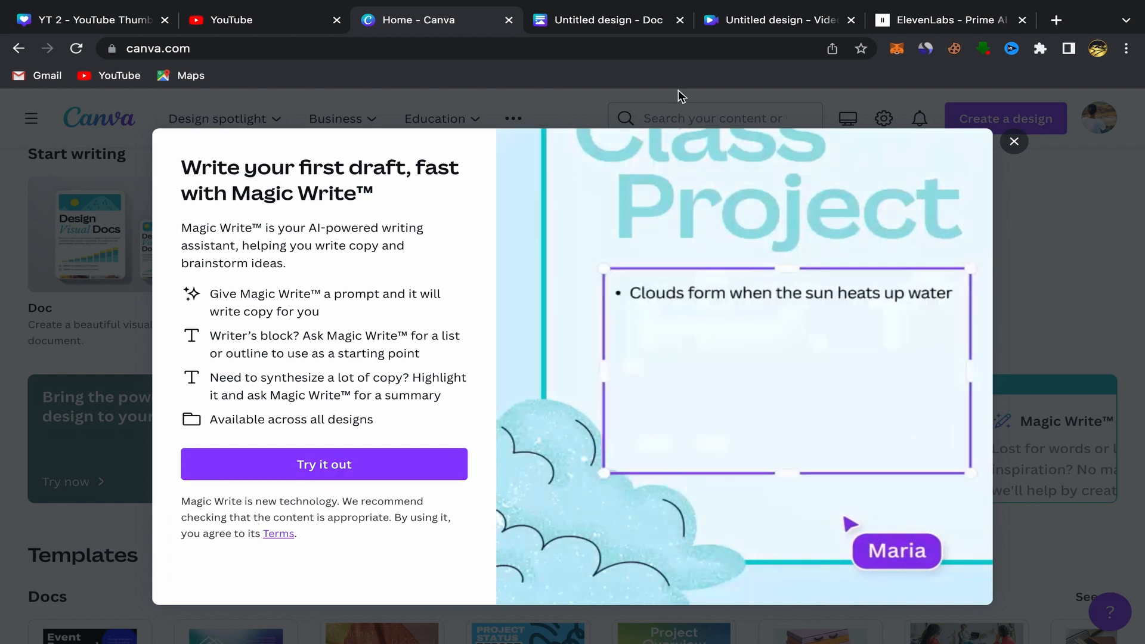
left_click(637, 23)
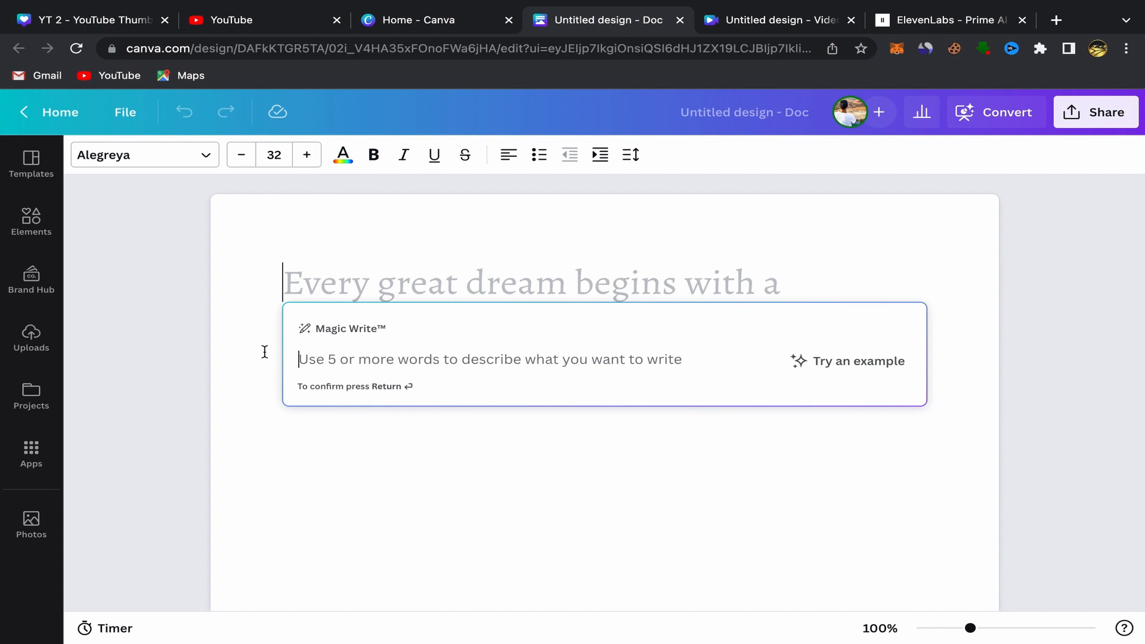
Switch to YouTube and enter "how to invest" in the search to look at the suggested video topics
left_click(285, 20)
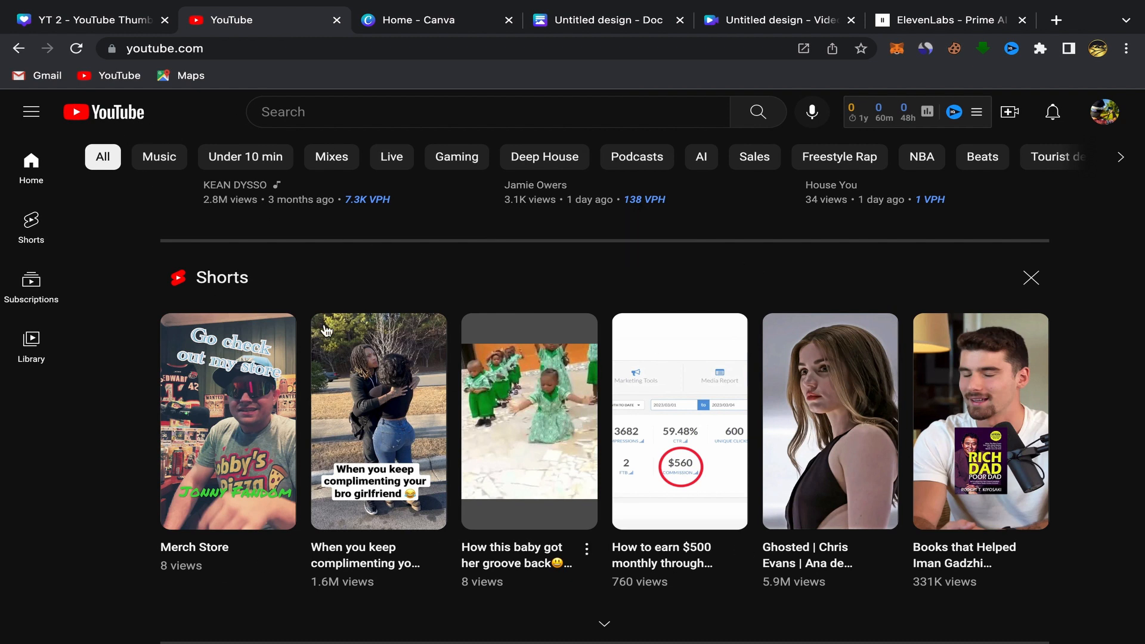
left_click(271, 112)
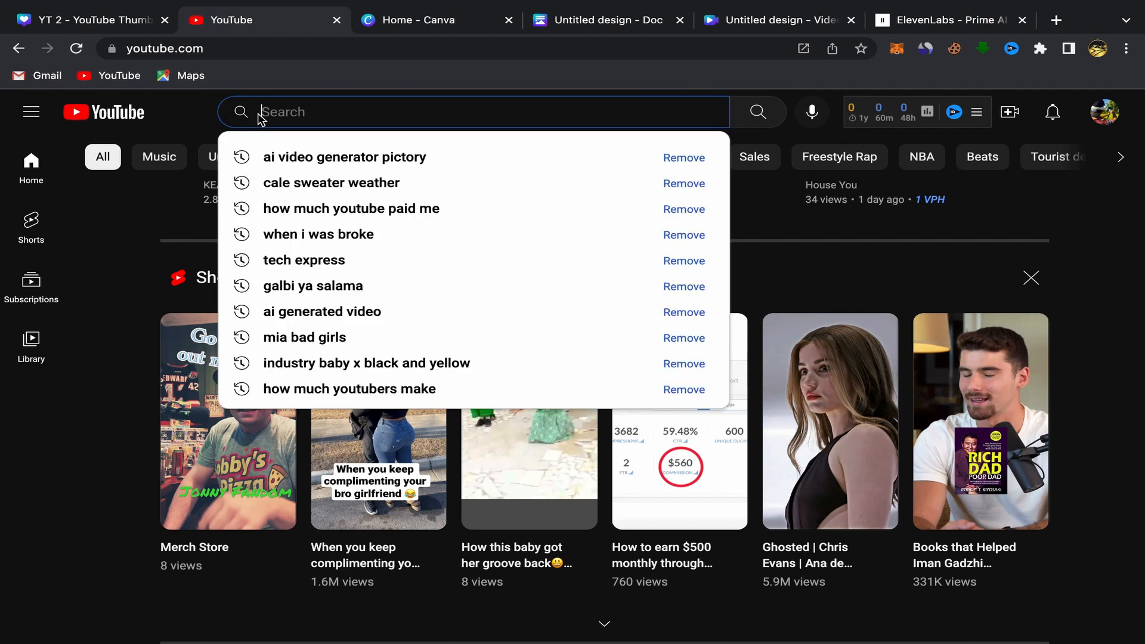
type("how t")
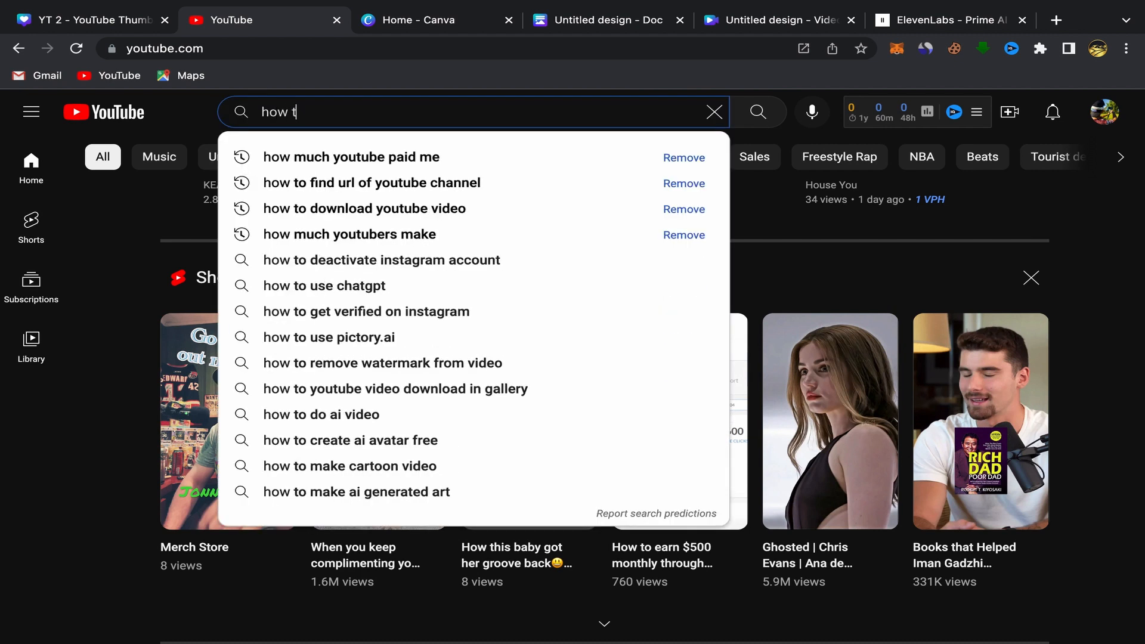
type("o ib")
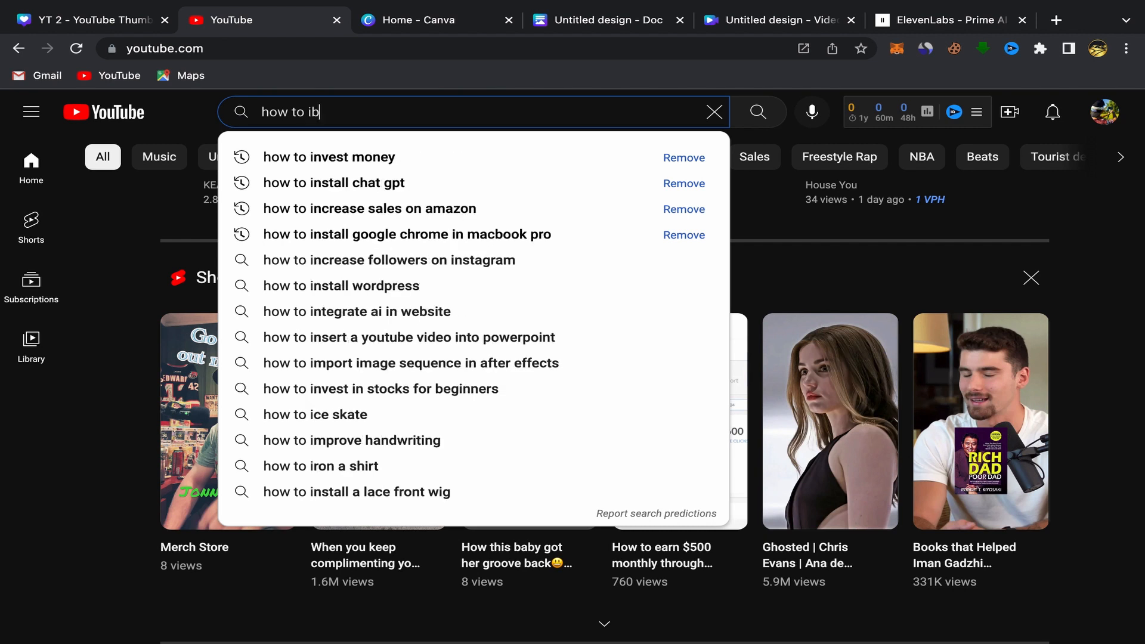
key("BackSpace")
type("n")
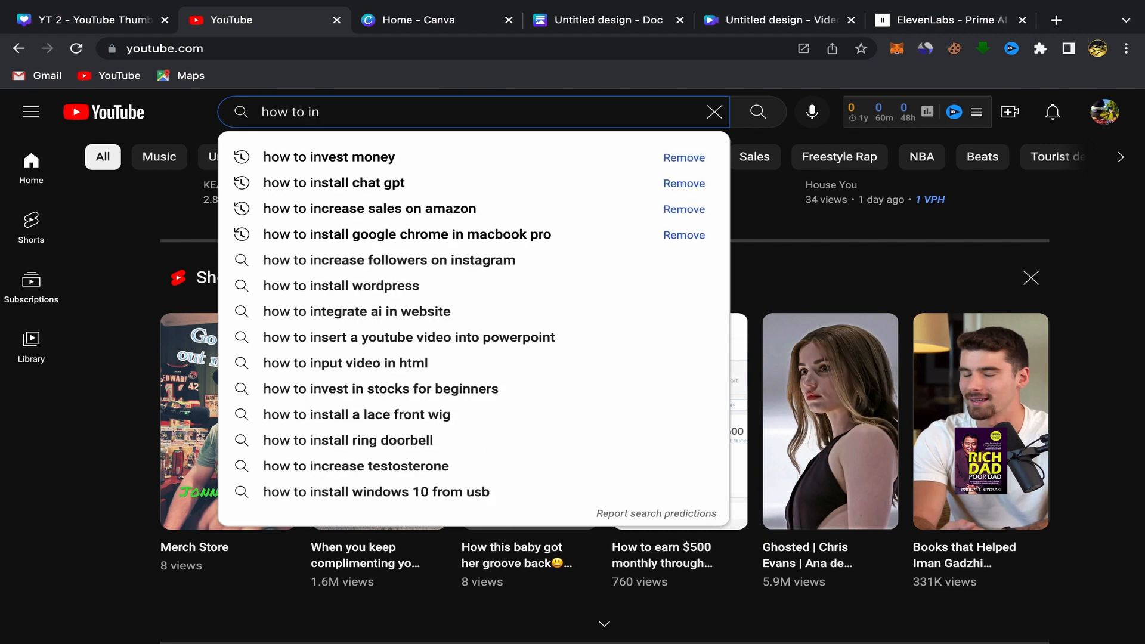
type("vest")
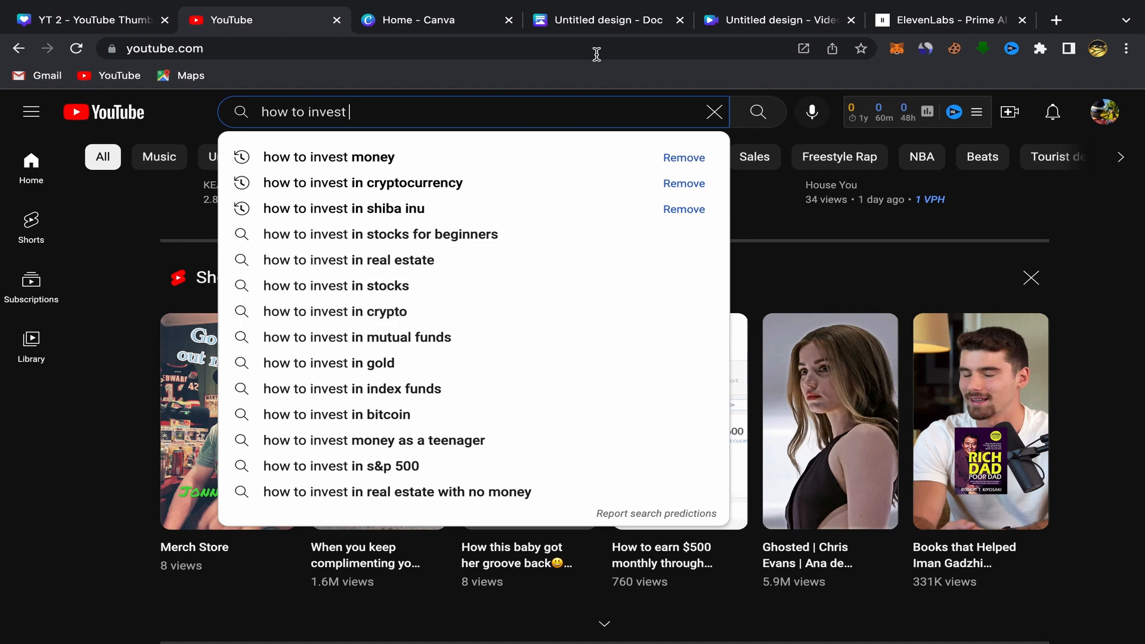
Return to the untitled Canva Doc and generate text with the Magic Write prompt "make a youtube script about how to invest in crypto"
left_click(611, 28)
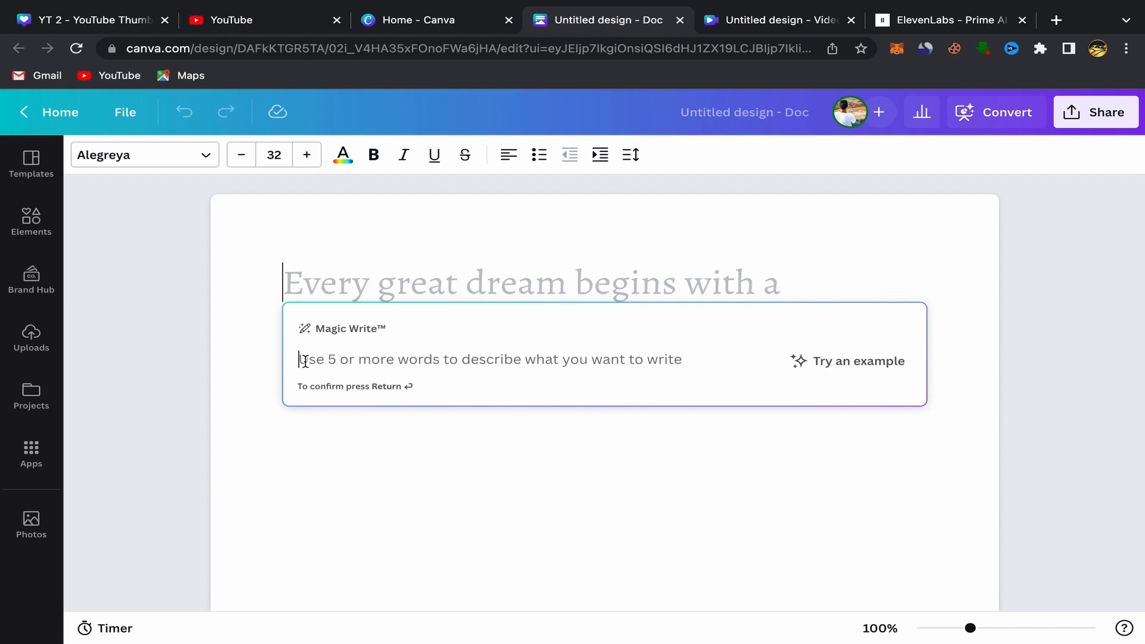
type("make a yo")
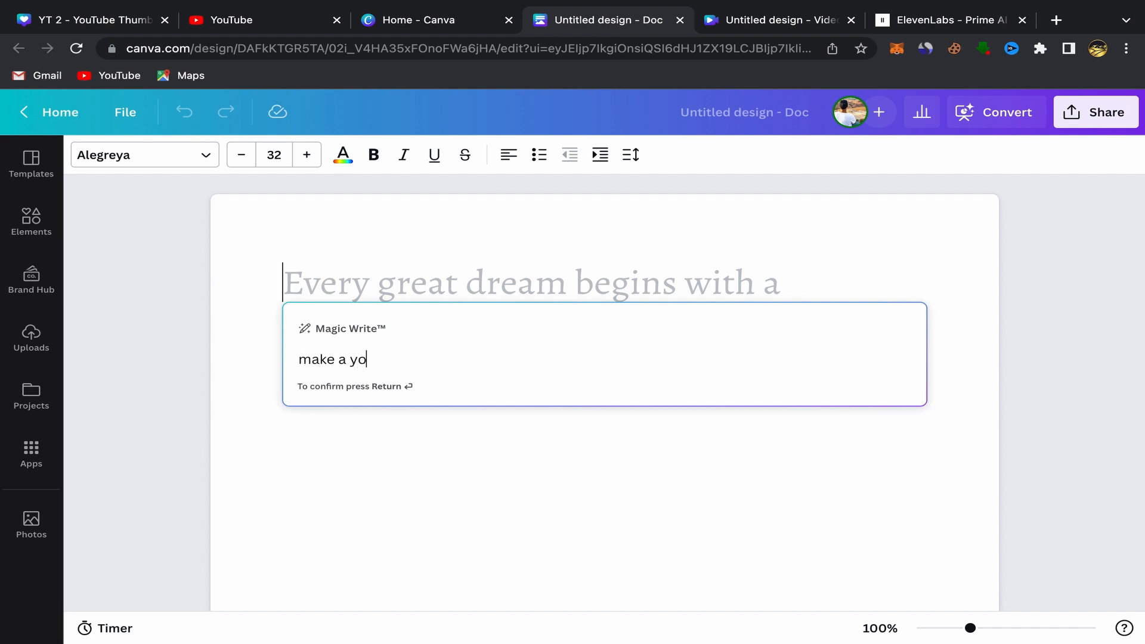
type("utube script ab")
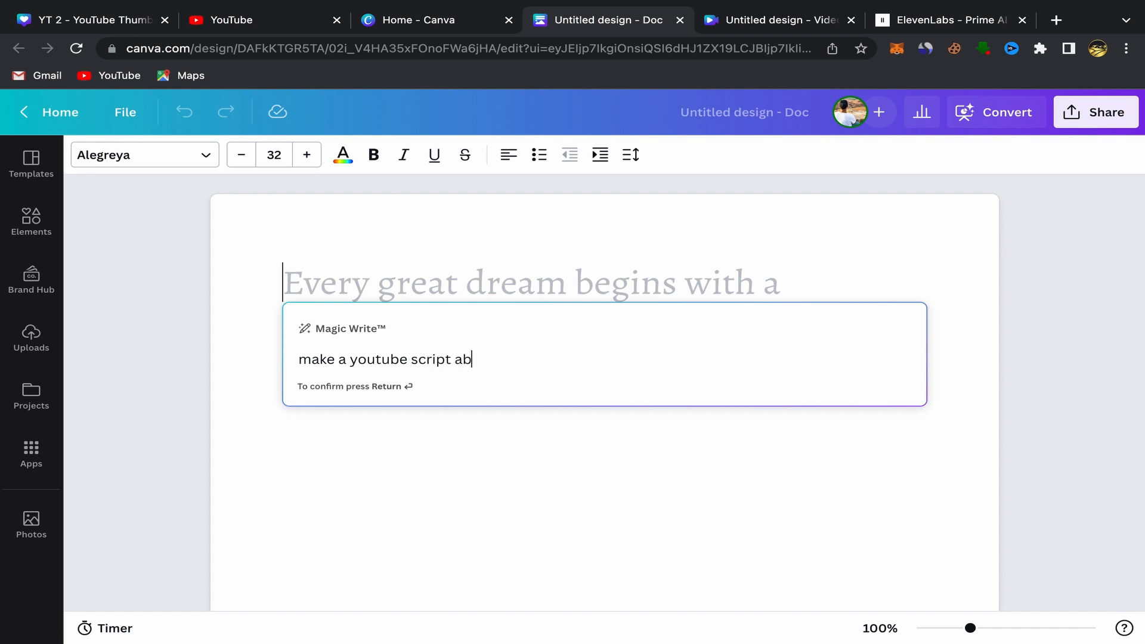
type("out how to invest in cry")
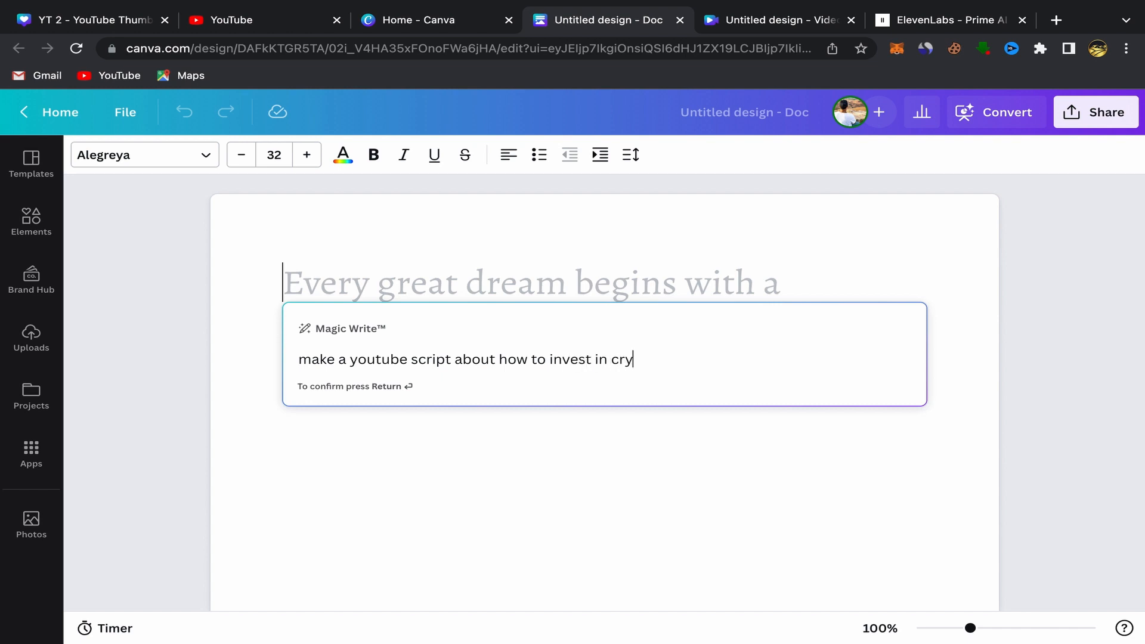
type("pto")
key("Return")
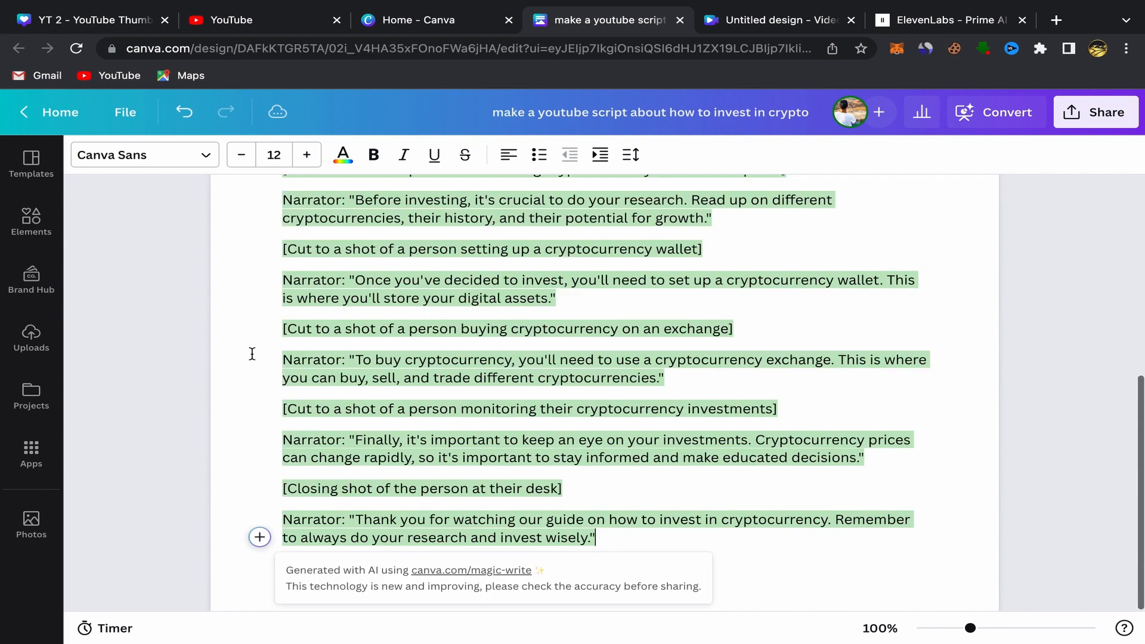
Copy the generated script from "Welcome to our guide" through the narration ending "trade different cryptocurrencies."
scroll(252, 354, "up", 2)
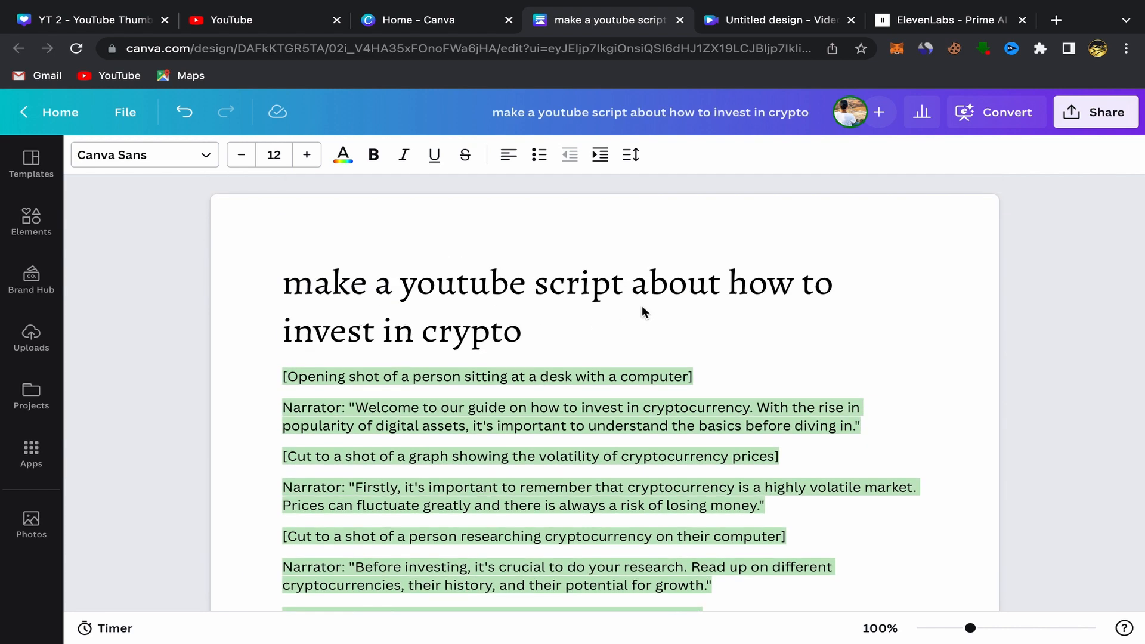
scroll(392, 362, "down", 3)
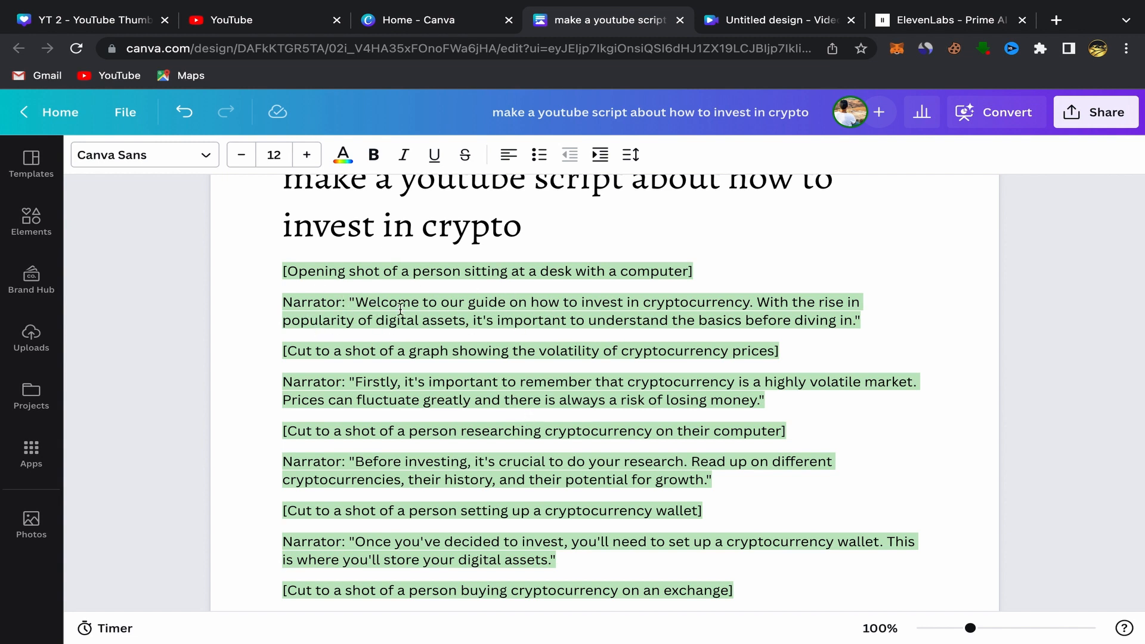
scroll(436, 422, "down", 3)
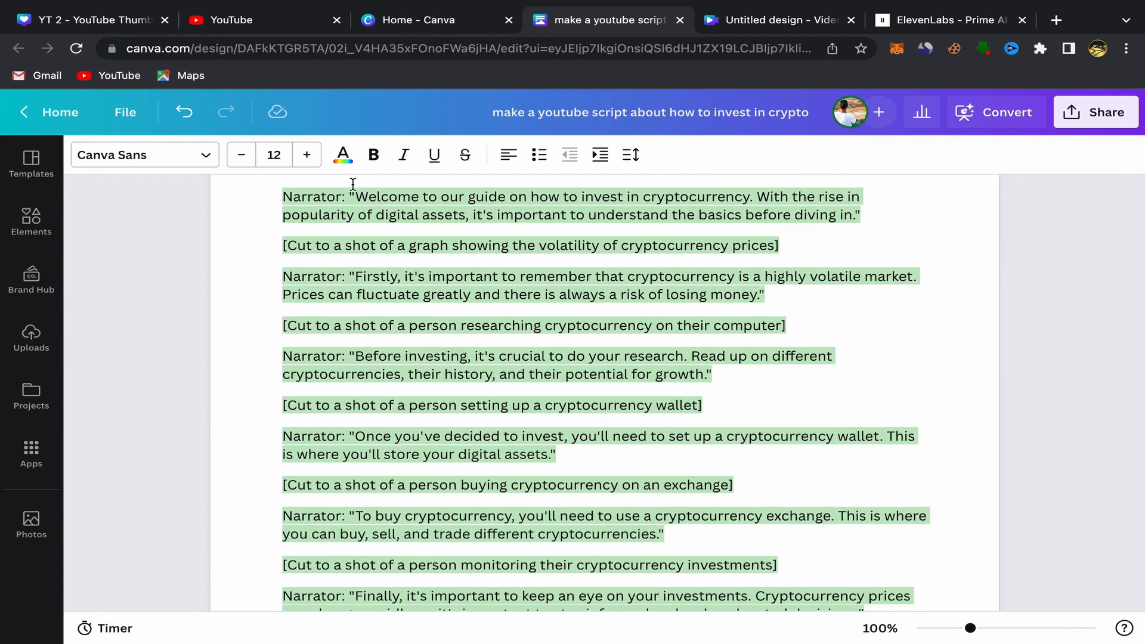
left_click_drag(355, 196, 667, 544)
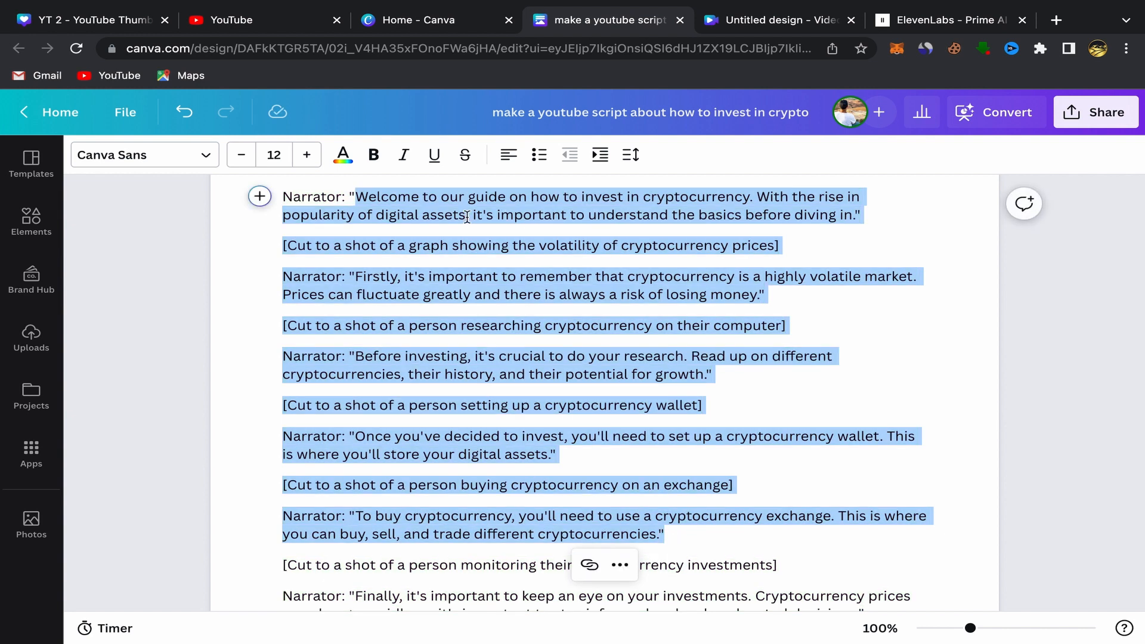
right_click(602, 526)
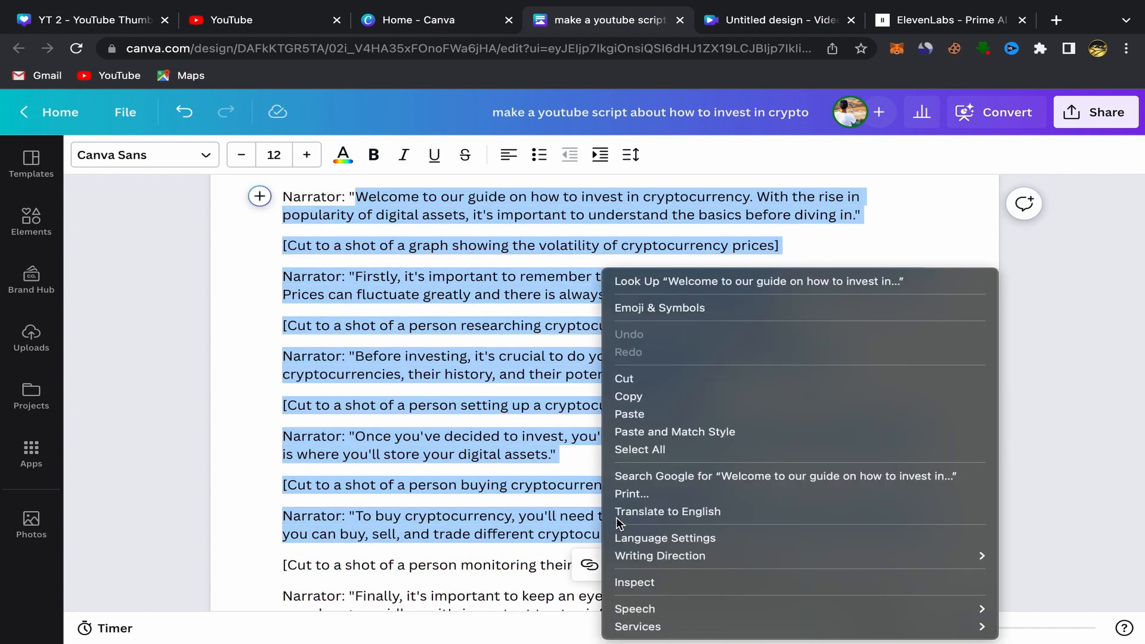
left_click(669, 397)
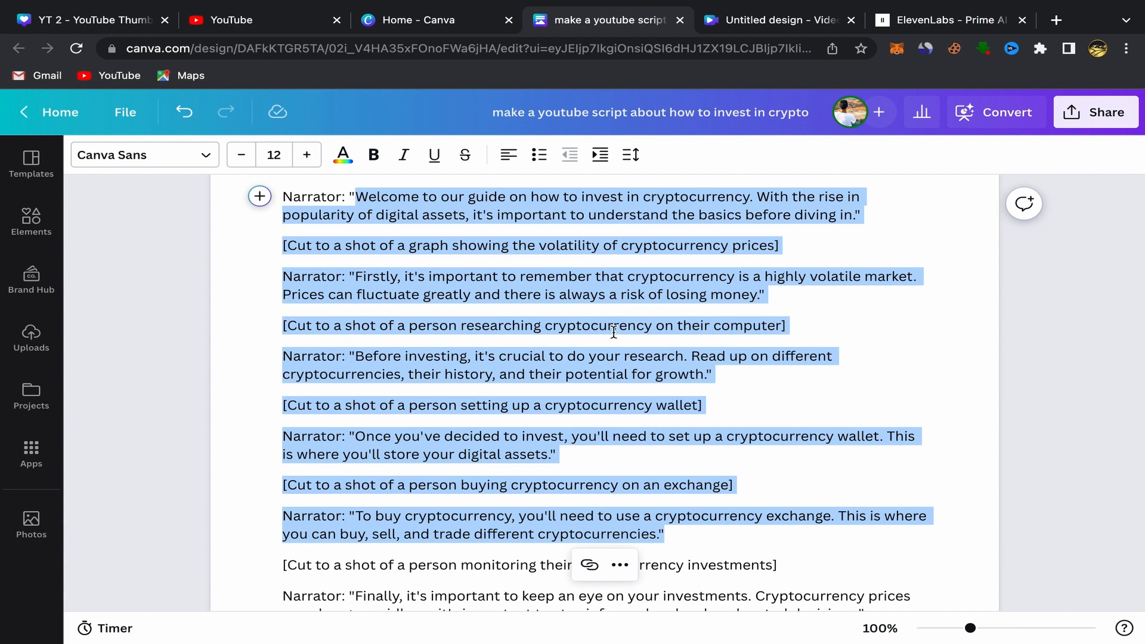
Switch to ElevenLabs Speech Synthesis and paste the copied crypto script as the text for speech generation
scroll(614, 332, "up", 4)
scroll(616, 463, "down", 3)
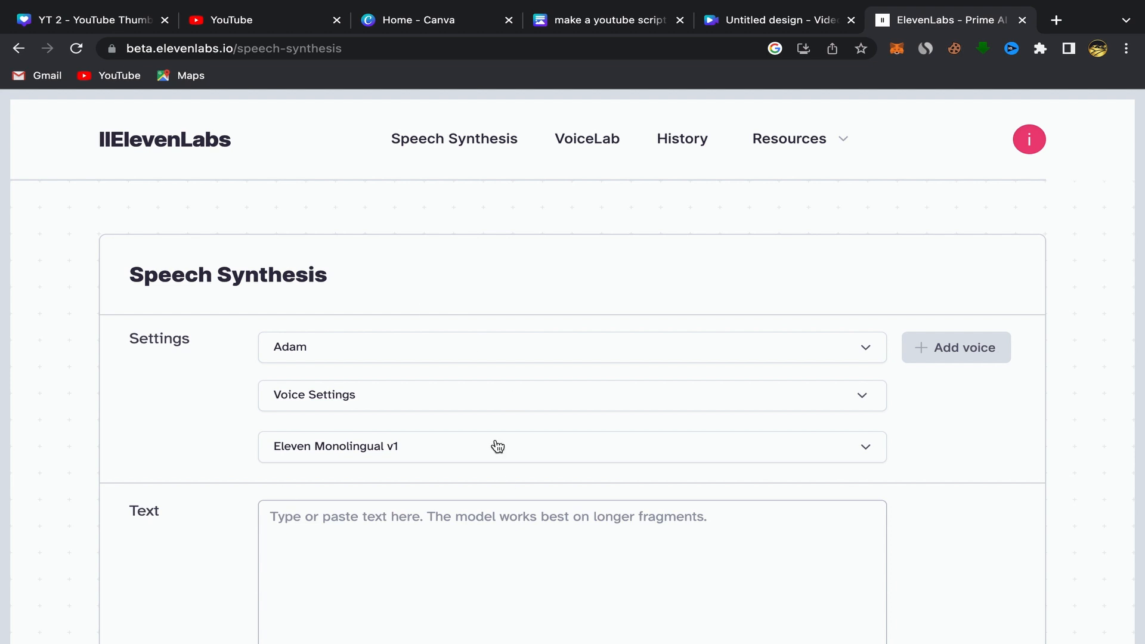
scroll(220, 448, "down", 1)
scroll(220, 442, "up", 2)
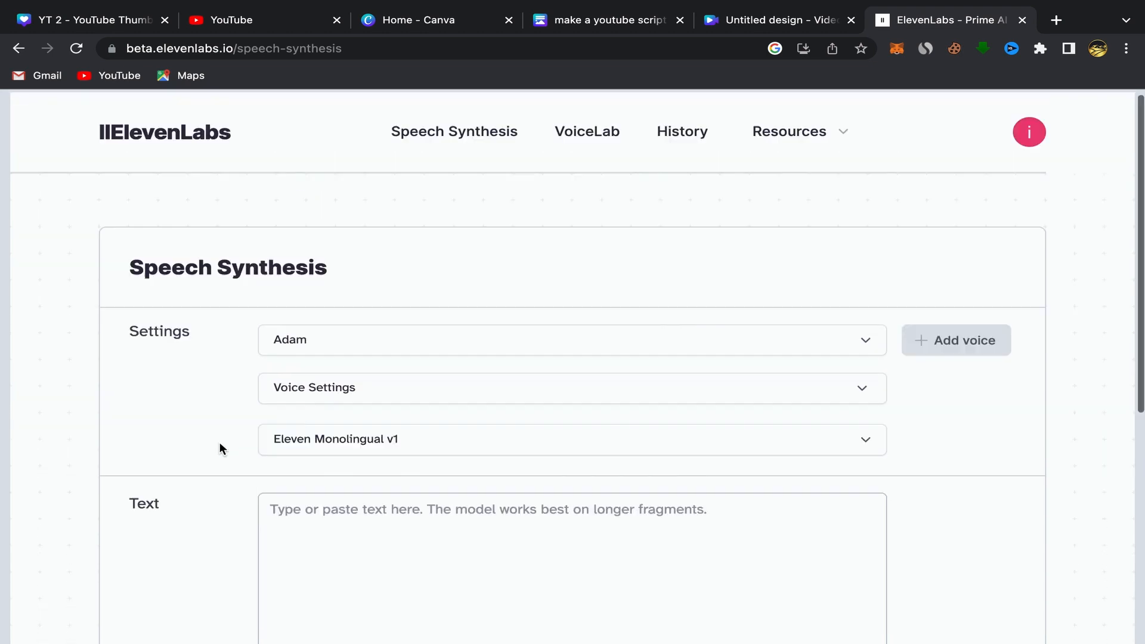
scroll(218, 431, "down", 2)
scroll(217, 431, "down", 2)
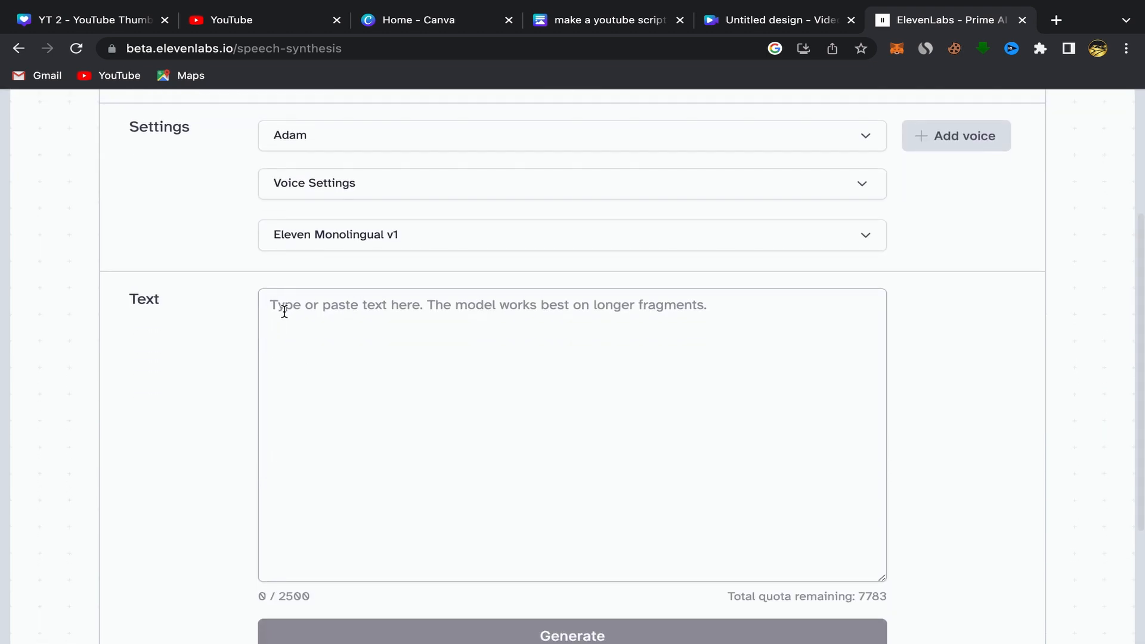
left_click(280, 306)
right_click(281, 306)
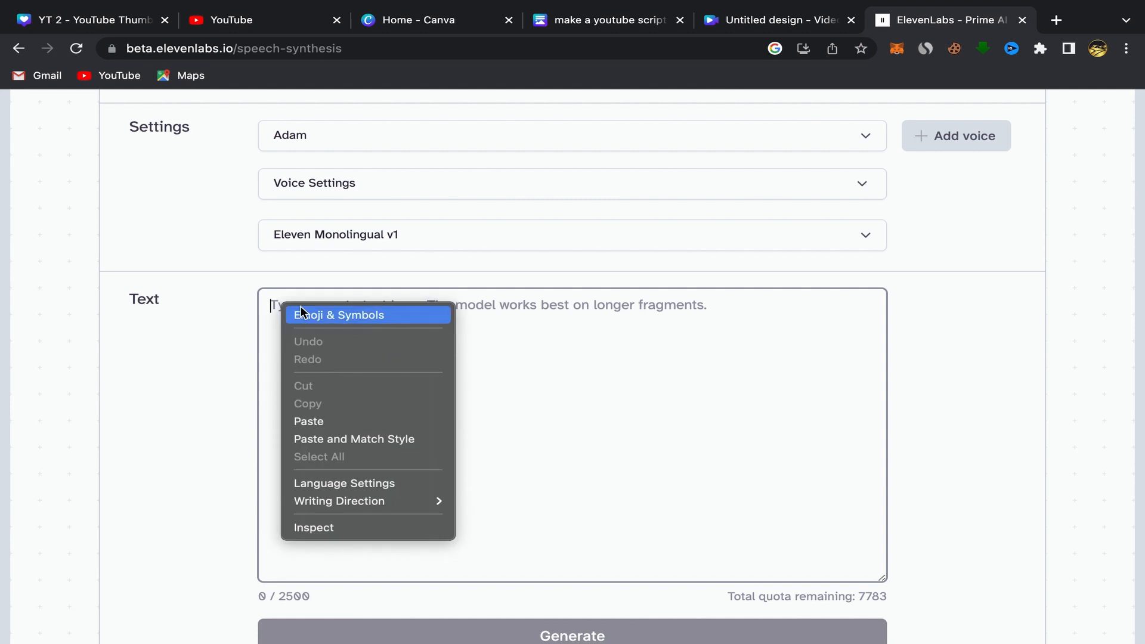
left_click(322, 426)
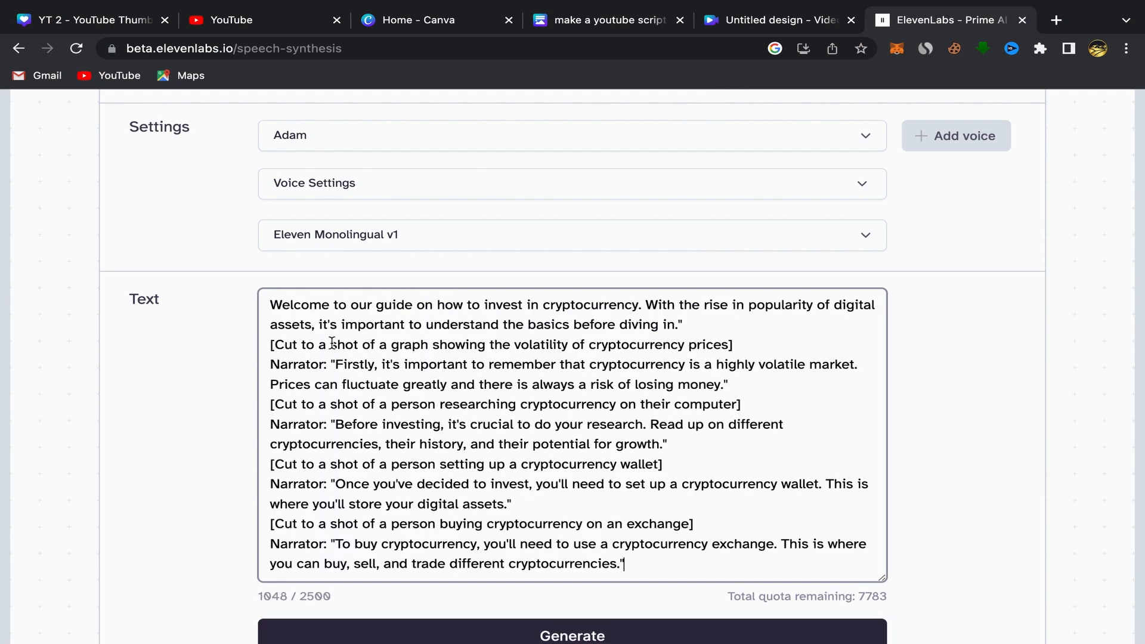
Remove the bracketed shot directions and "Narrator:" labels before the "Firstly" and "Before investing" paragraphs of the script
left_click_drag(271, 344, 748, 350)
key("BackSpace")
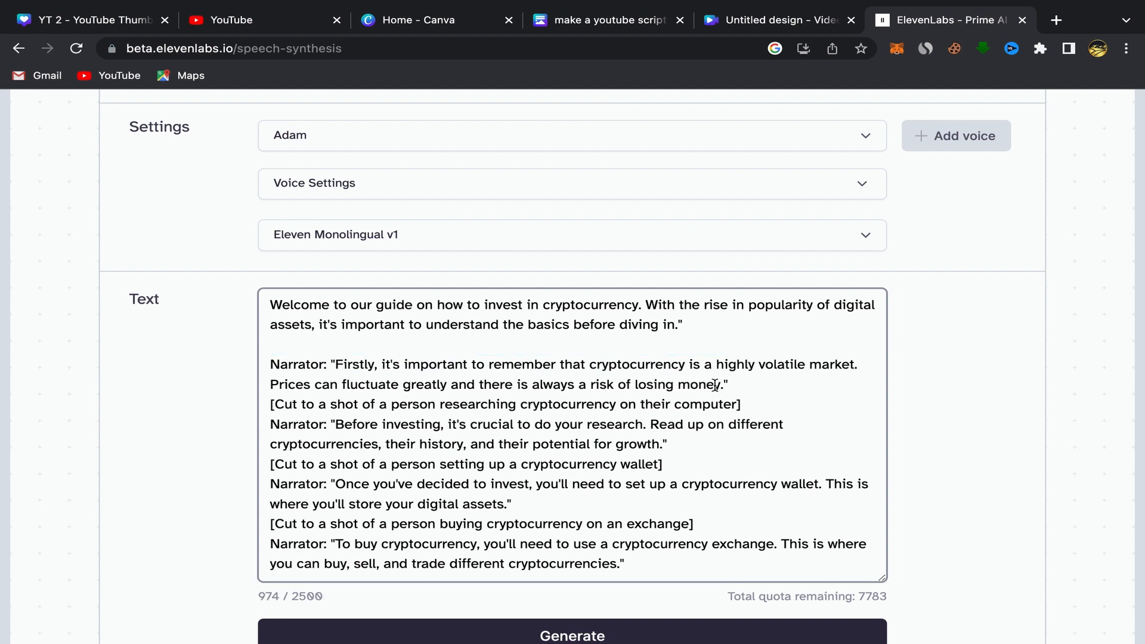
left_click_drag(328, 364, 270, 363)
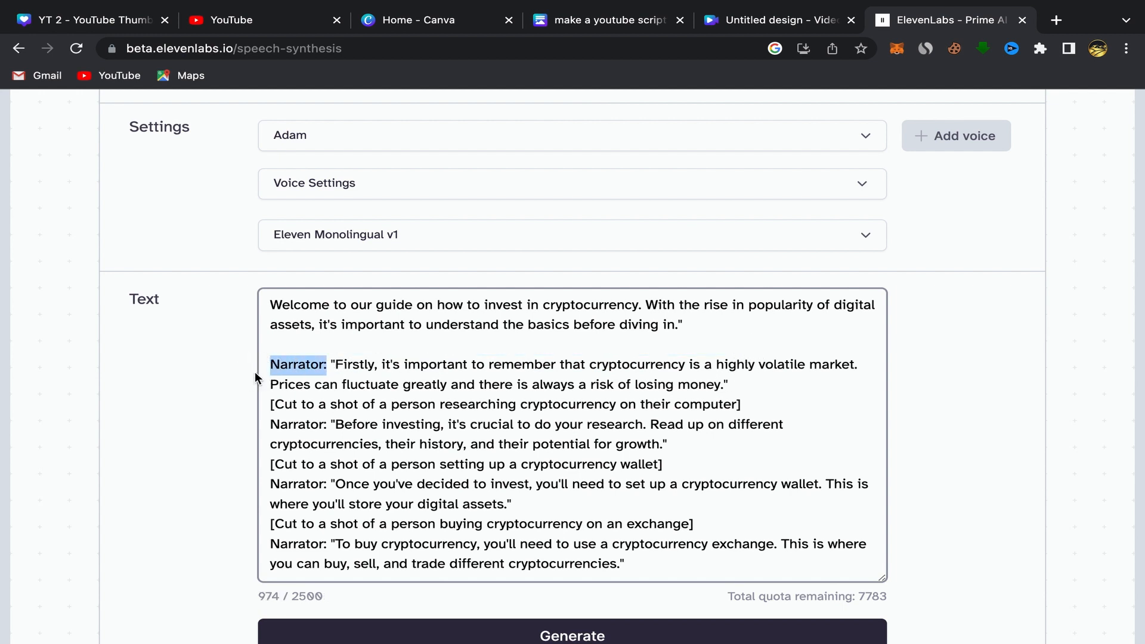
key("BackSpace")
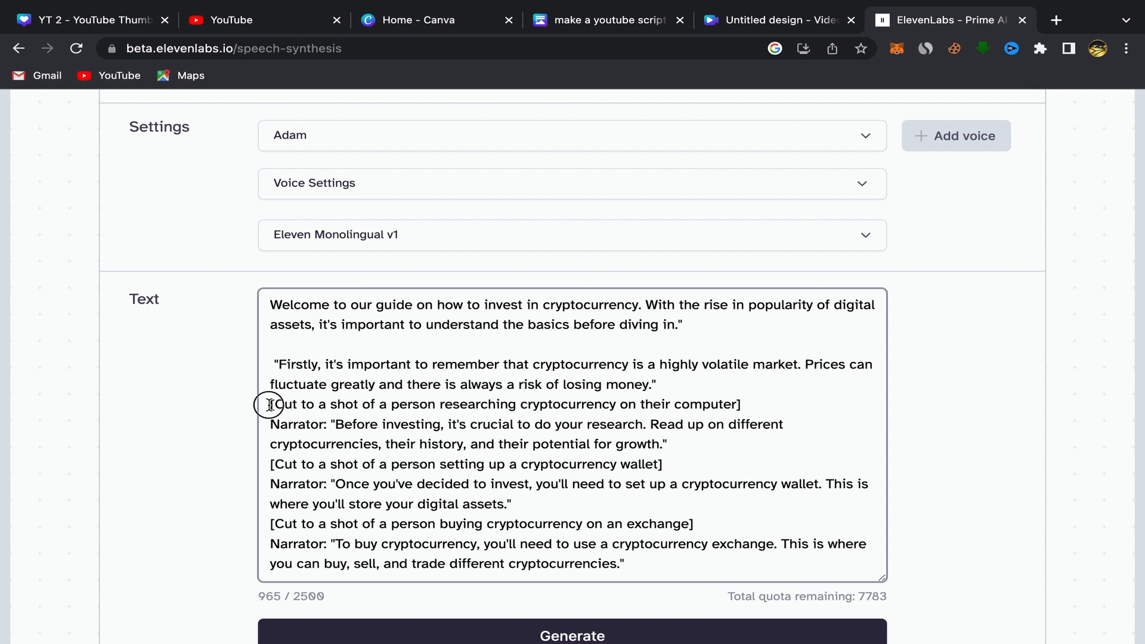
left_click_drag(270, 405, 741, 404)
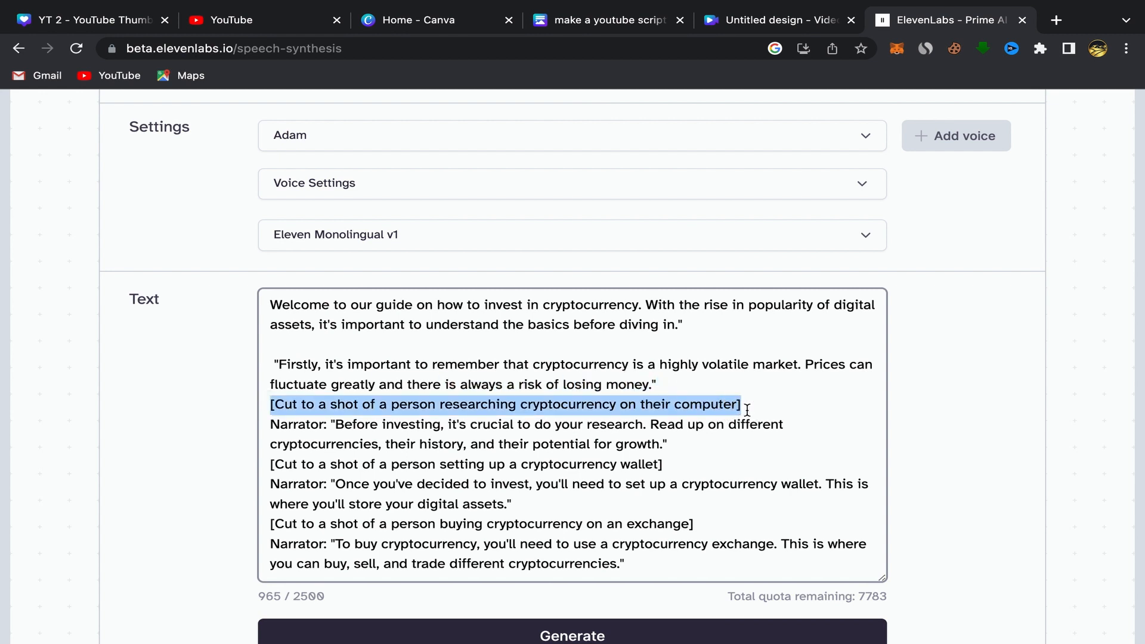
key("BackSpace")
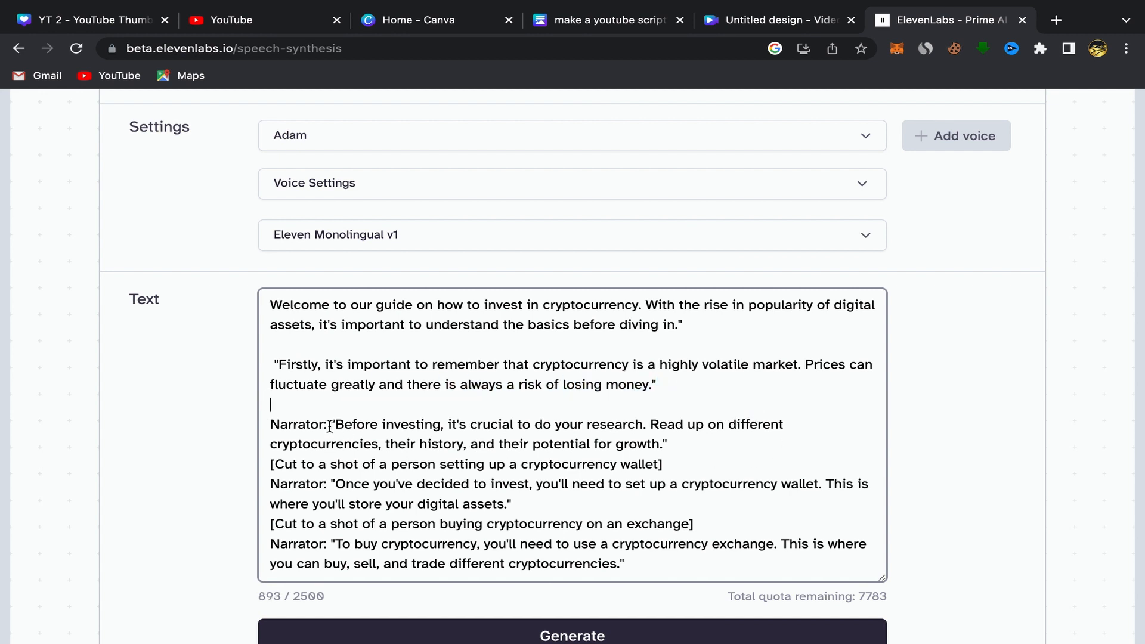
left_click_drag(329, 425, 268, 427)
key("BackSpace")
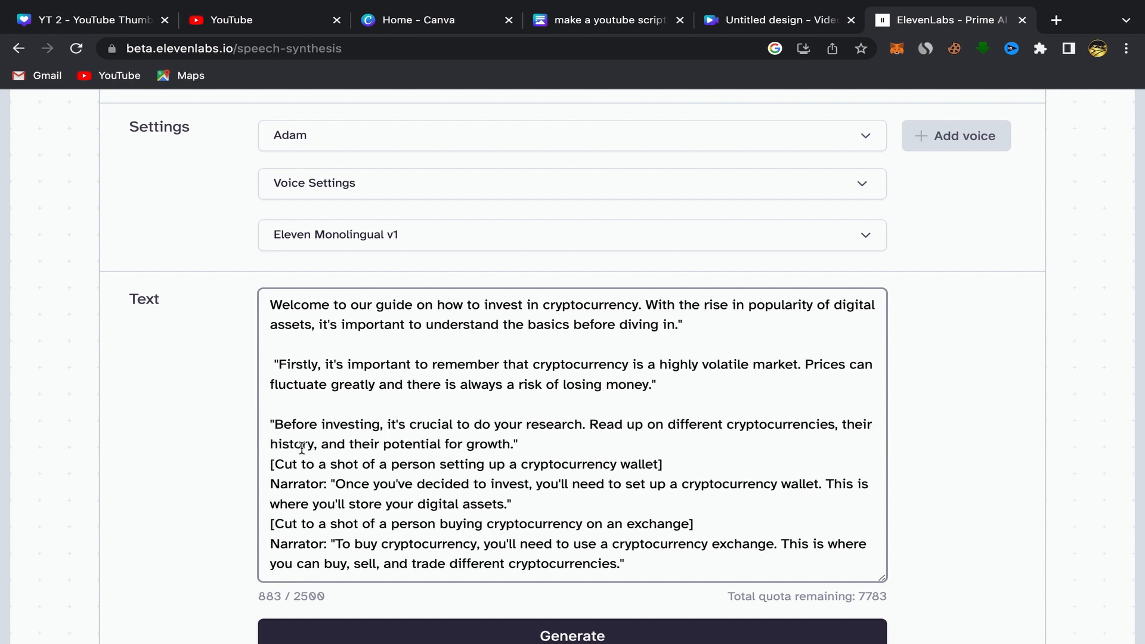
Delete the remaining bracketed shot directions and "Narrator:" labels before the "Once you've decided to invest" and "To buy cryptocurrency" paragraphs
left_click_drag(270, 466, 664, 469)
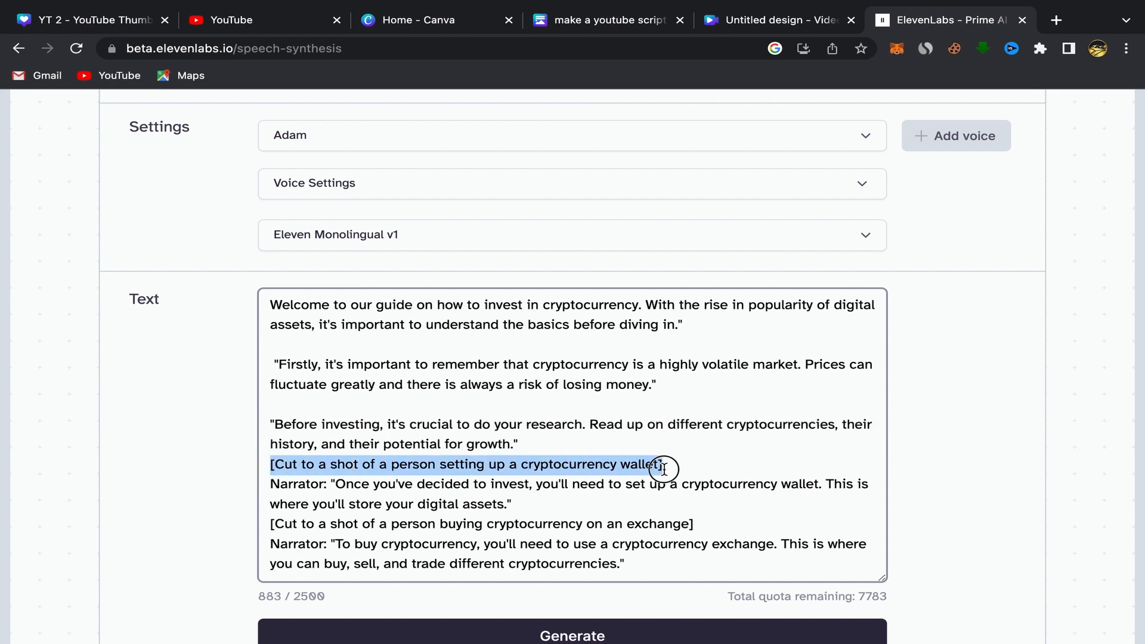
key("BackSpace")
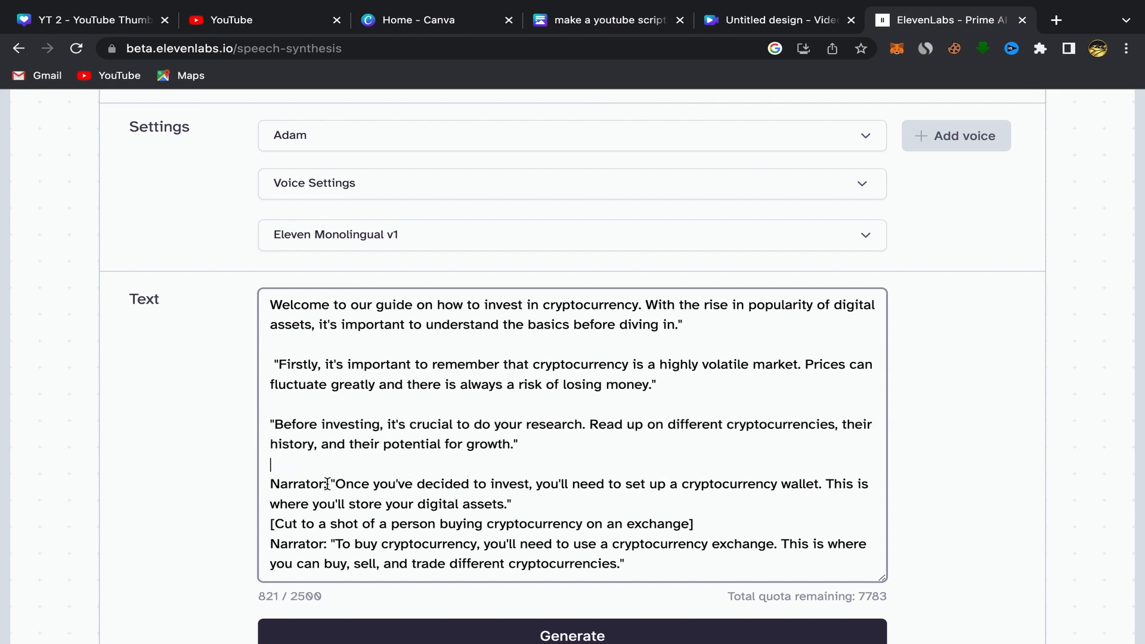
left_click_drag(330, 485, 266, 488)
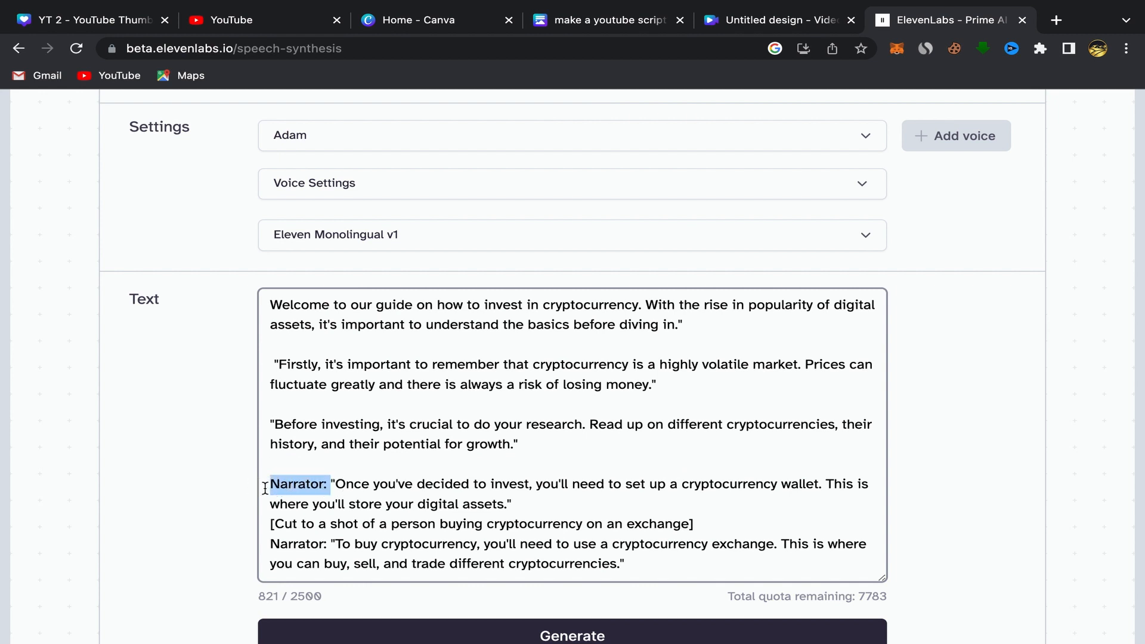
key("BackSpace")
left_click_drag(269, 527, 703, 529)
key("BackSpace")
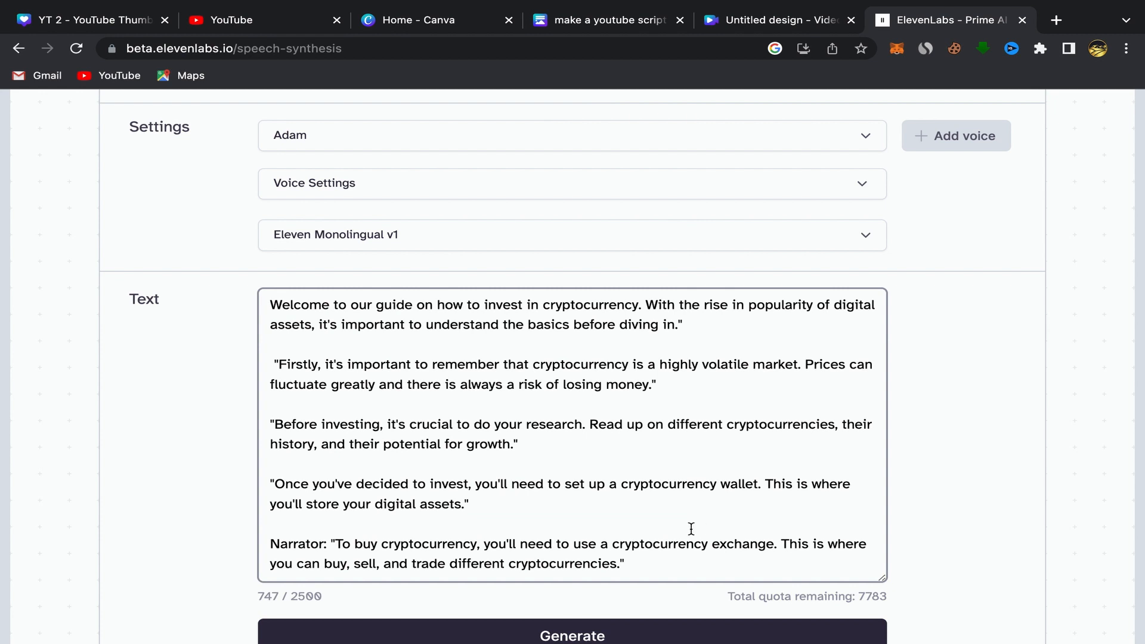
left_click_drag(330, 545, 267, 546)
key("BackSpace")
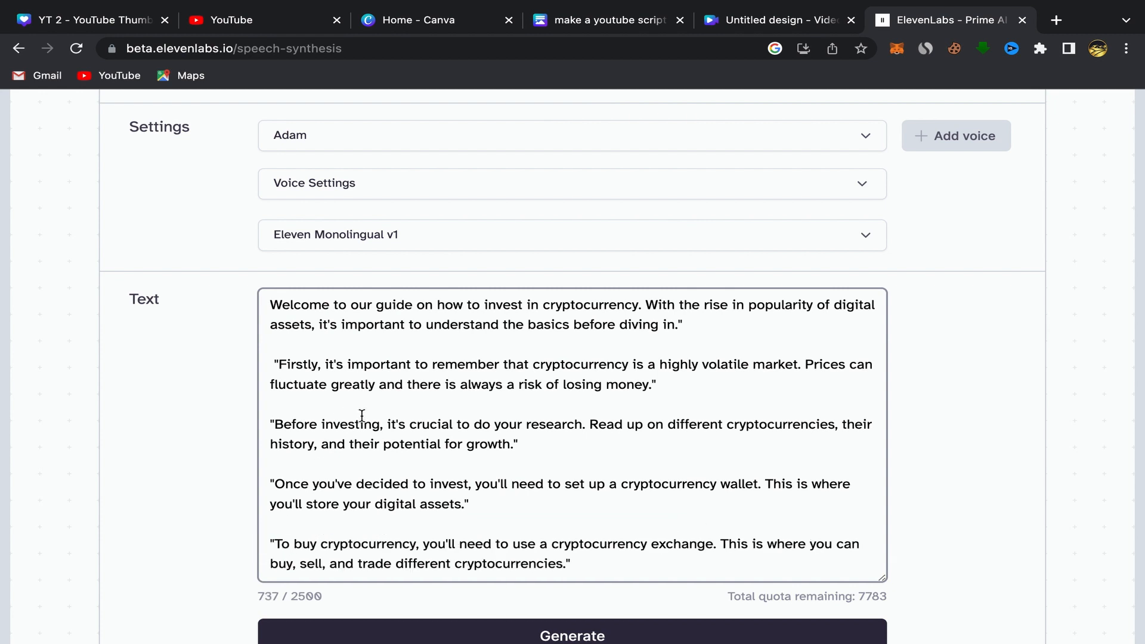
Look over the premade voices, keep Adam, and generate the speech from the cleaned script
scroll(362, 416, "down", 1)
scroll(469, 358, "up", 1)
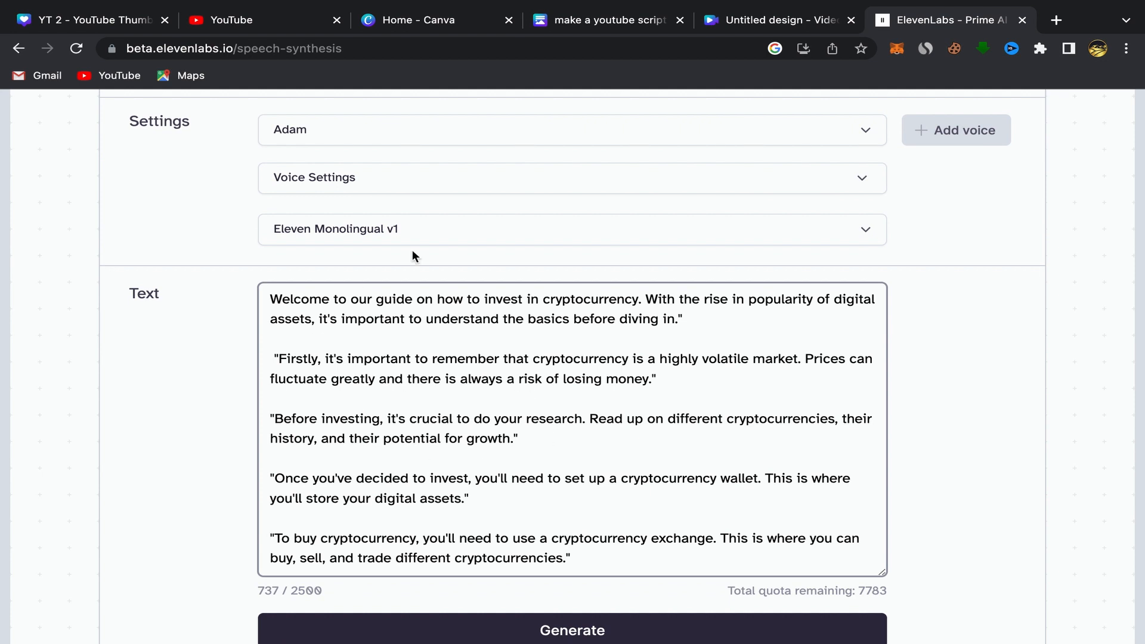
scroll(405, 250, "up", 2)
left_click(298, 224)
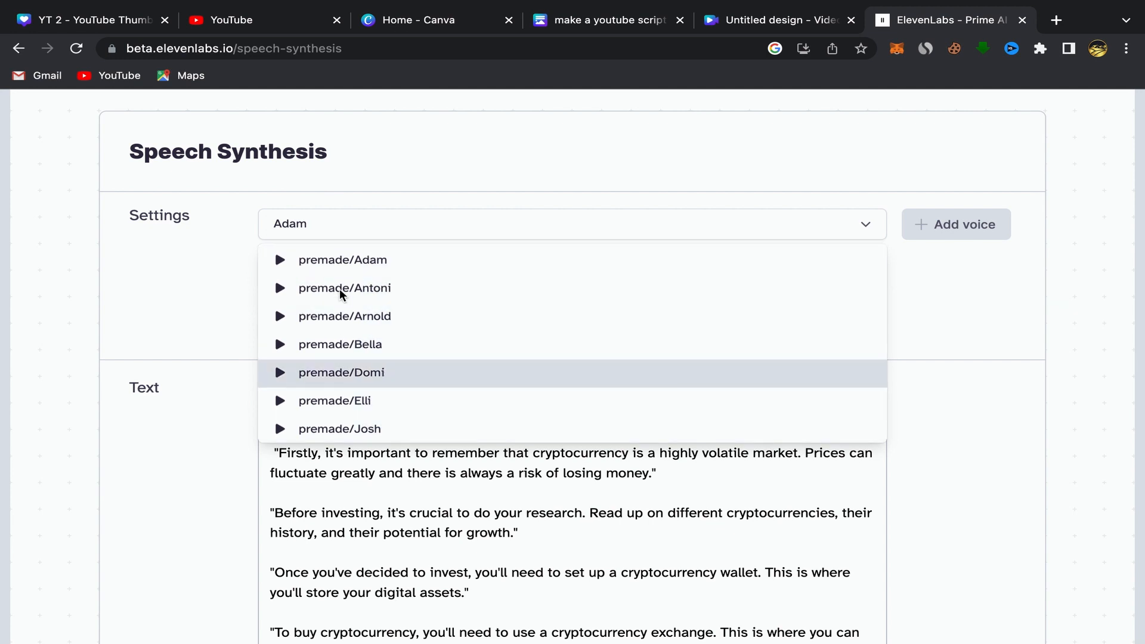
left_click(224, 315)
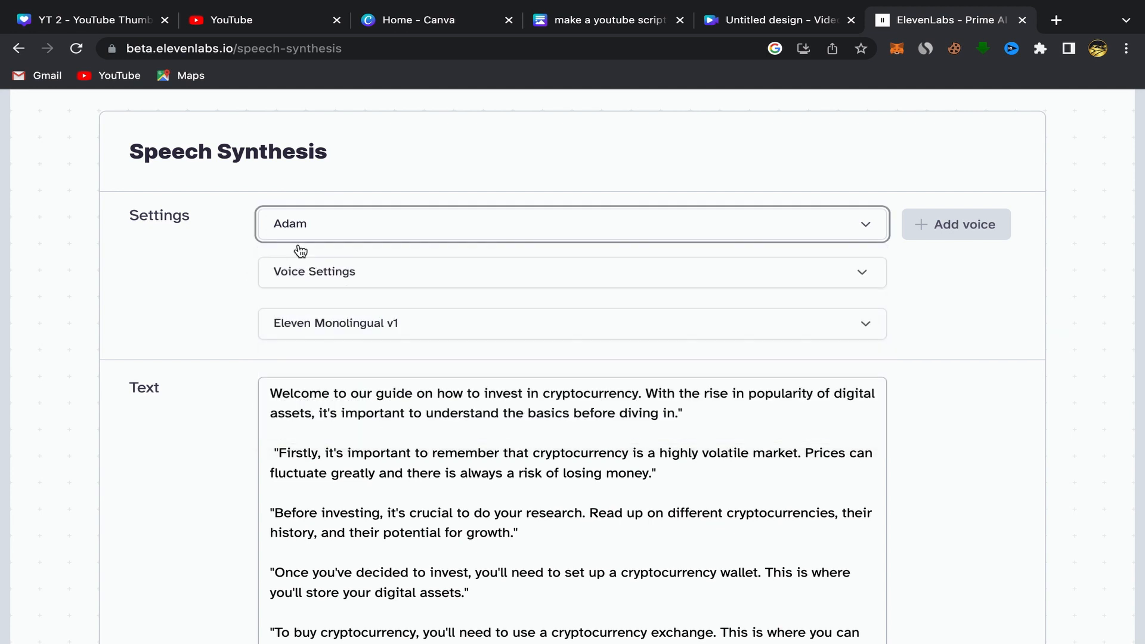
scroll(227, 427, "down", 4)
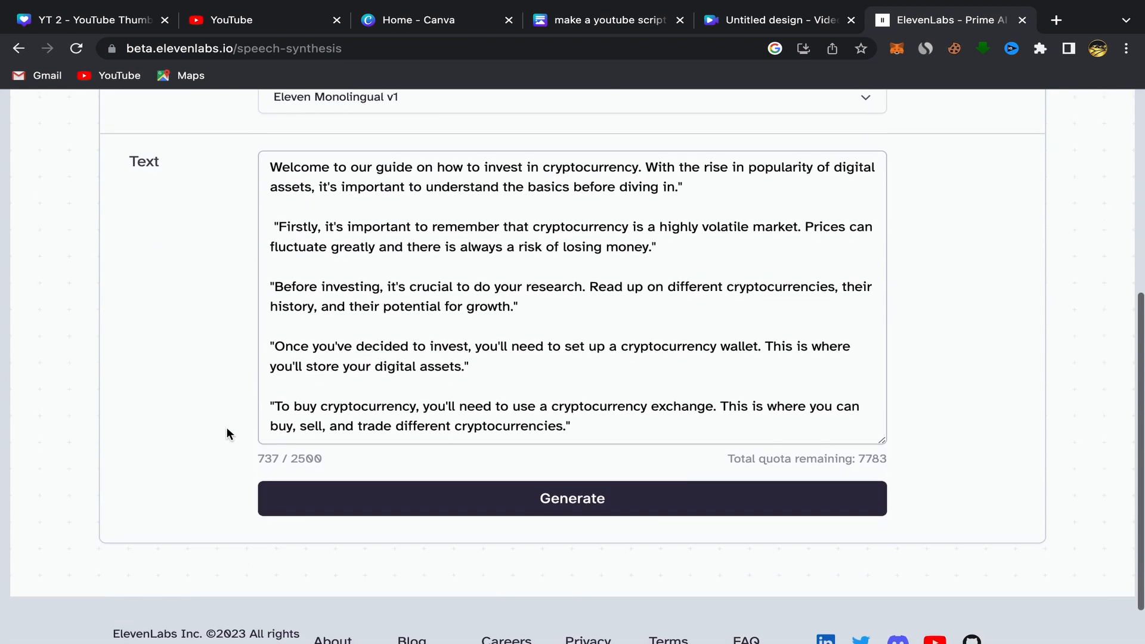
left_click(546, 491)
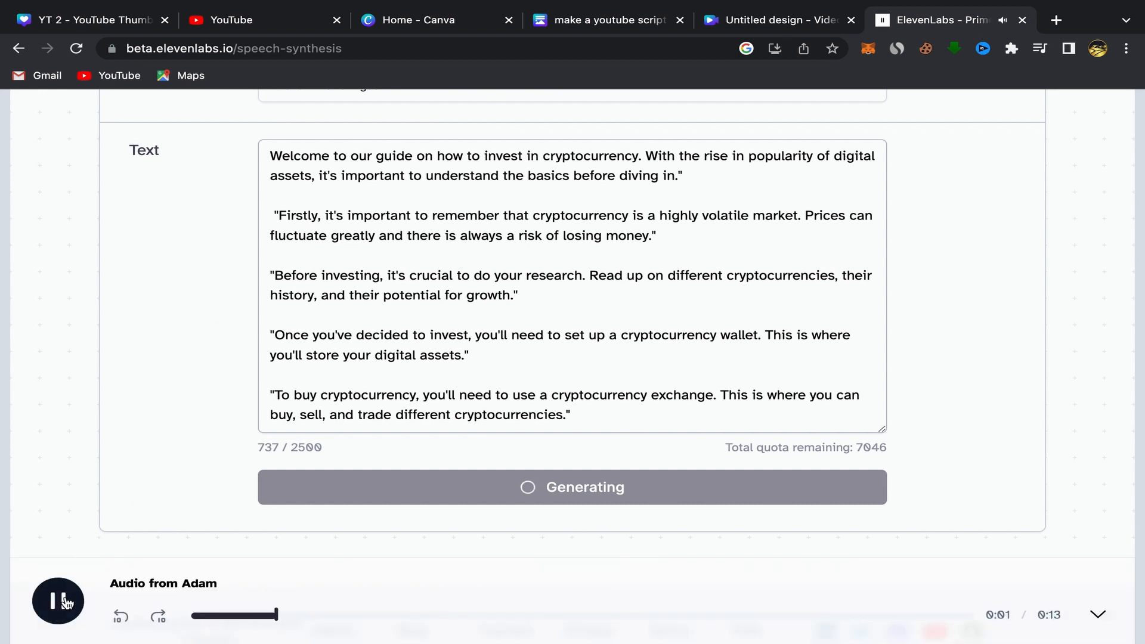
Play back the opening of the generated Adam voiceover and download it as an MP3 file
left_click(66, 603)
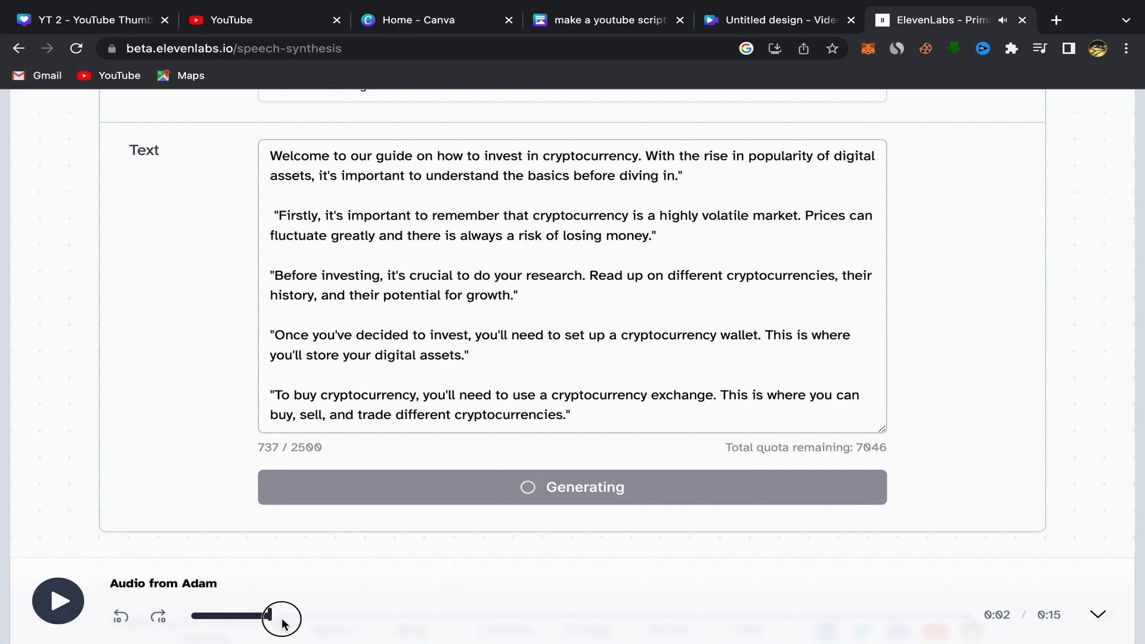
left_click(165, 616)
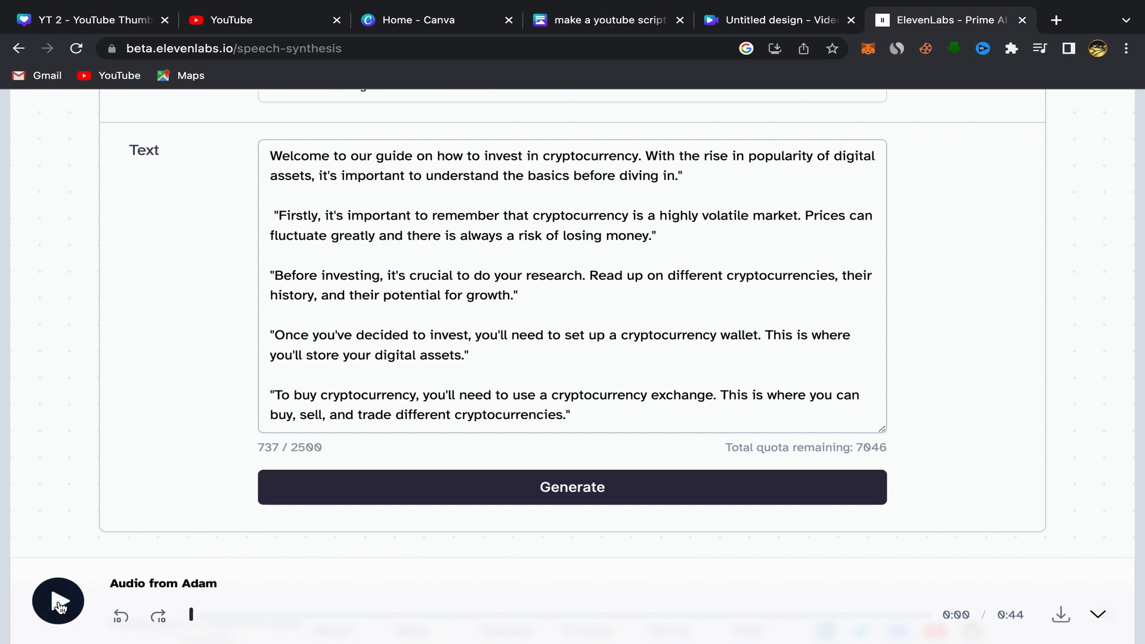
left_click(59, 607)
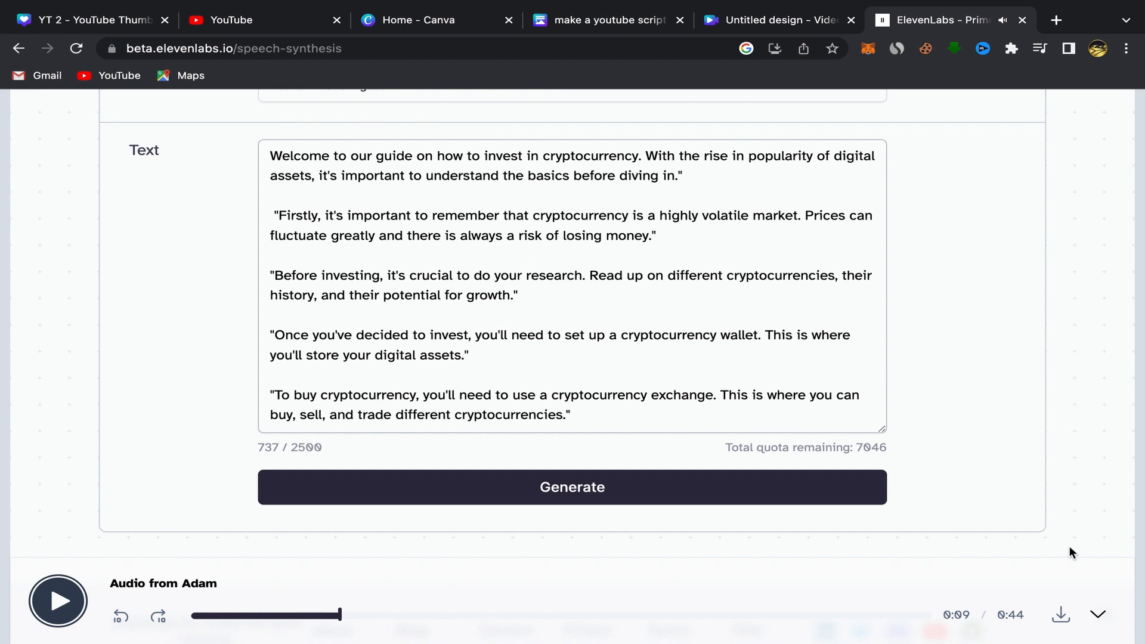
left_click(1066, 620)
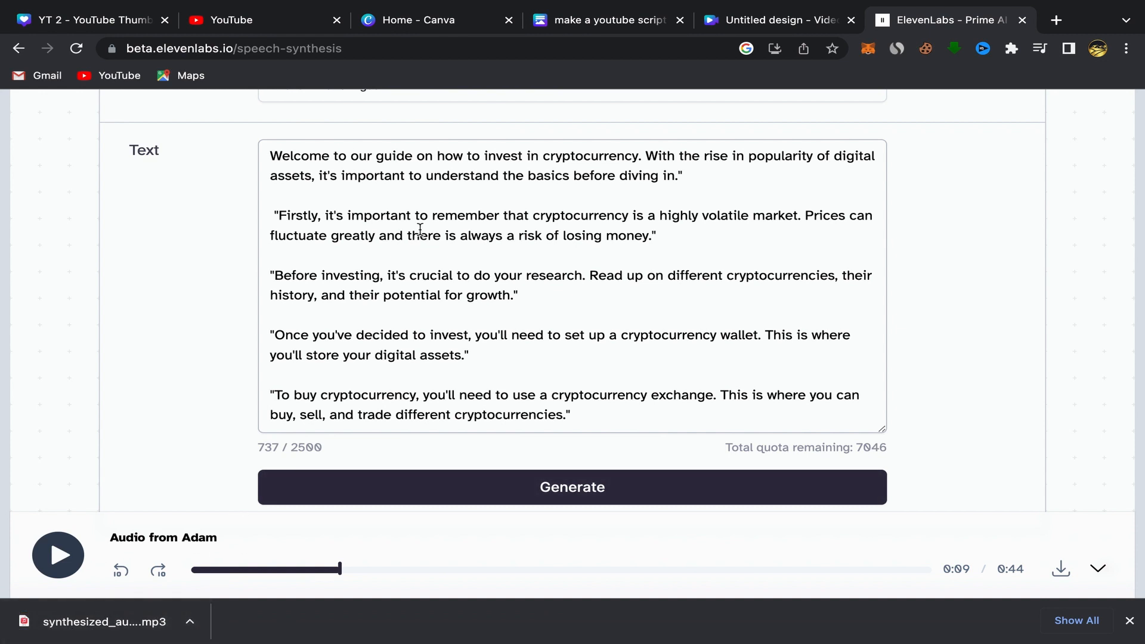
Switch to the Canva home page, view the suggested Video design type, and go to the untitled video design
left_click(445, 26)
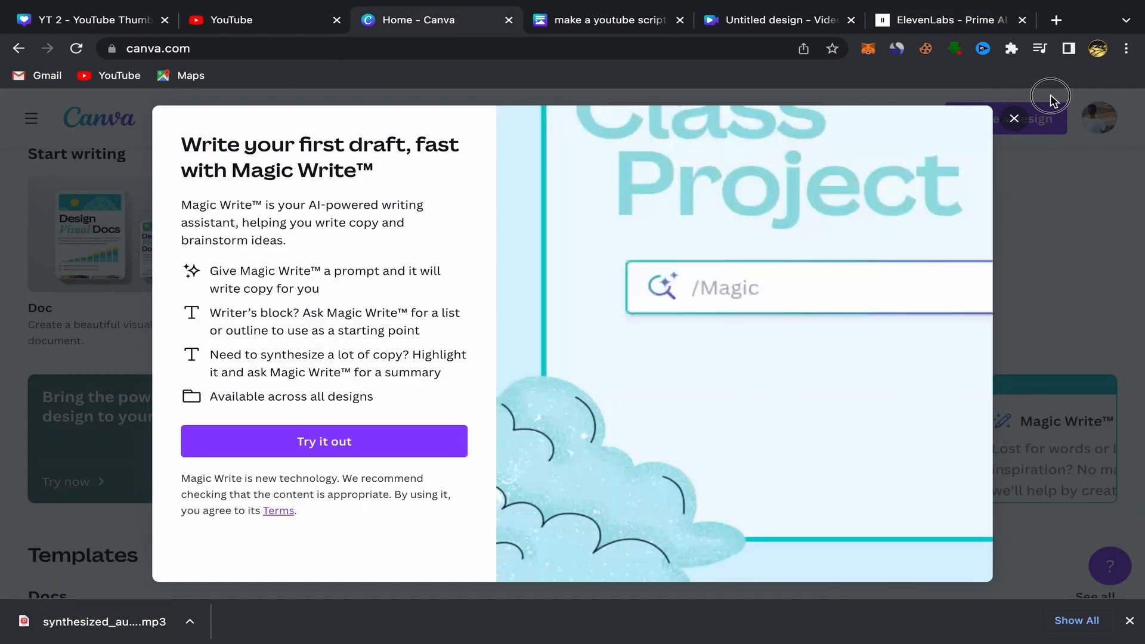
left_click(1014, 118)
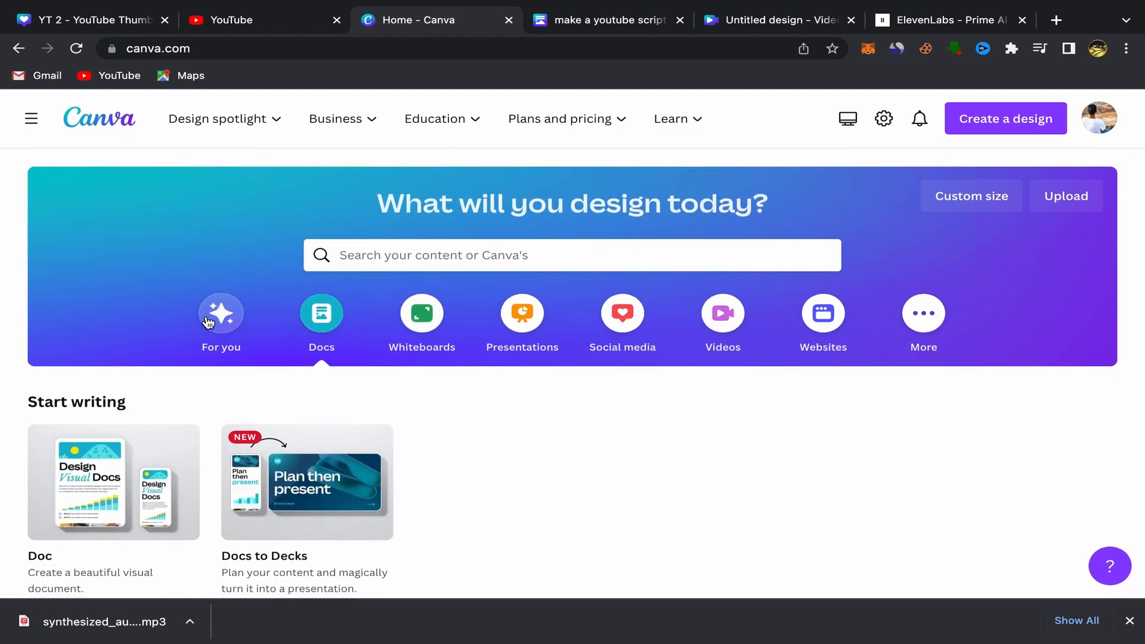
left_click(226, 320)
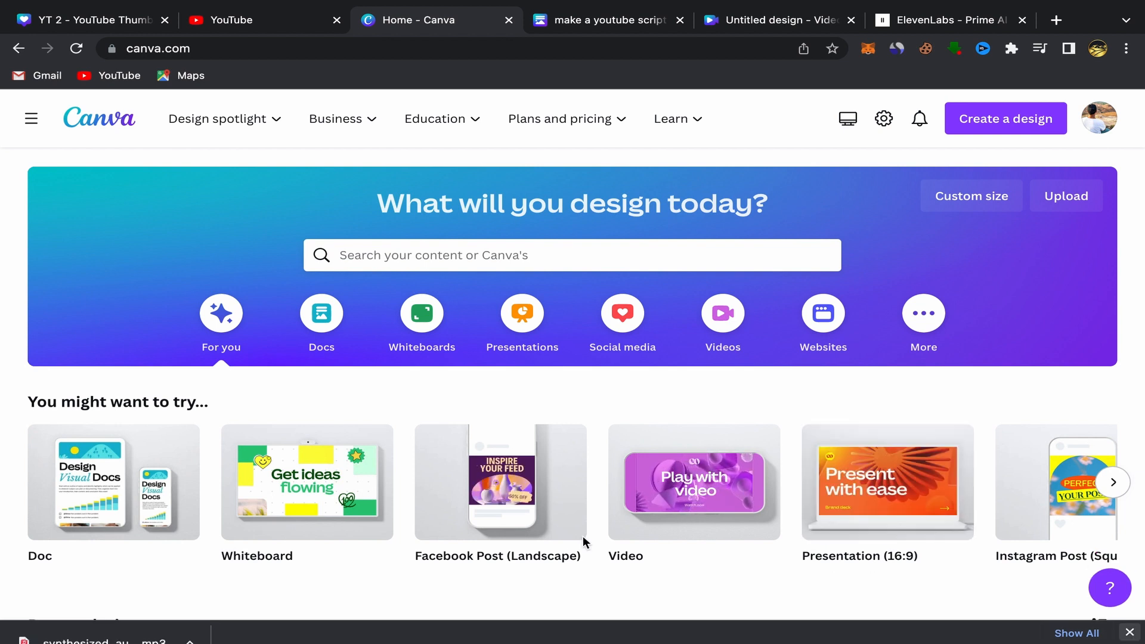
mouse_move(651, 490)
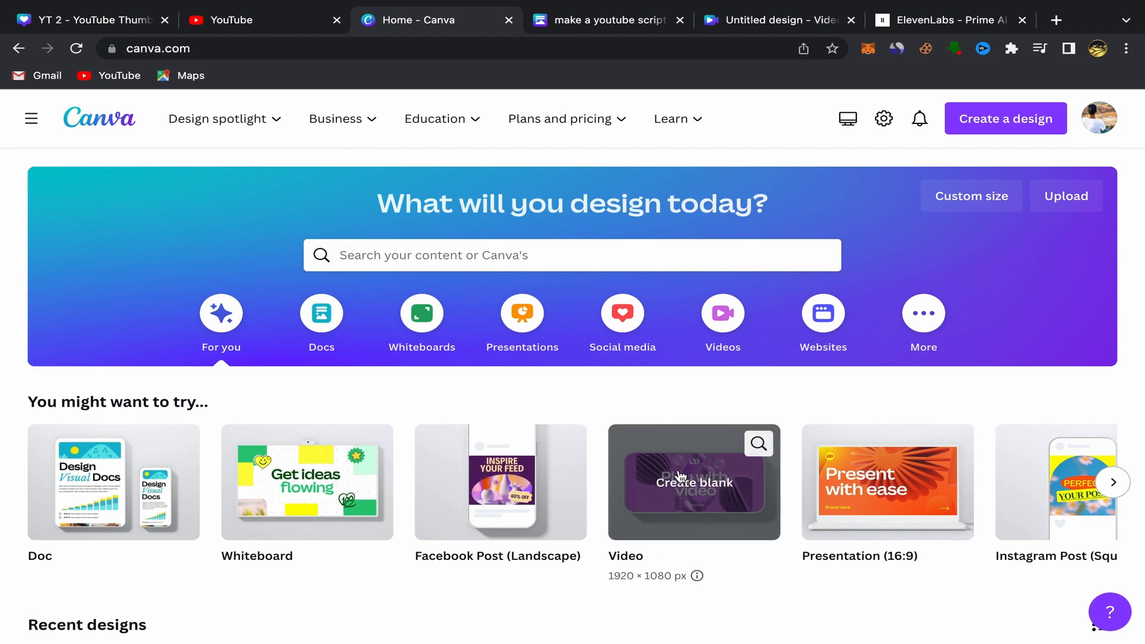
left_click(729, 21)
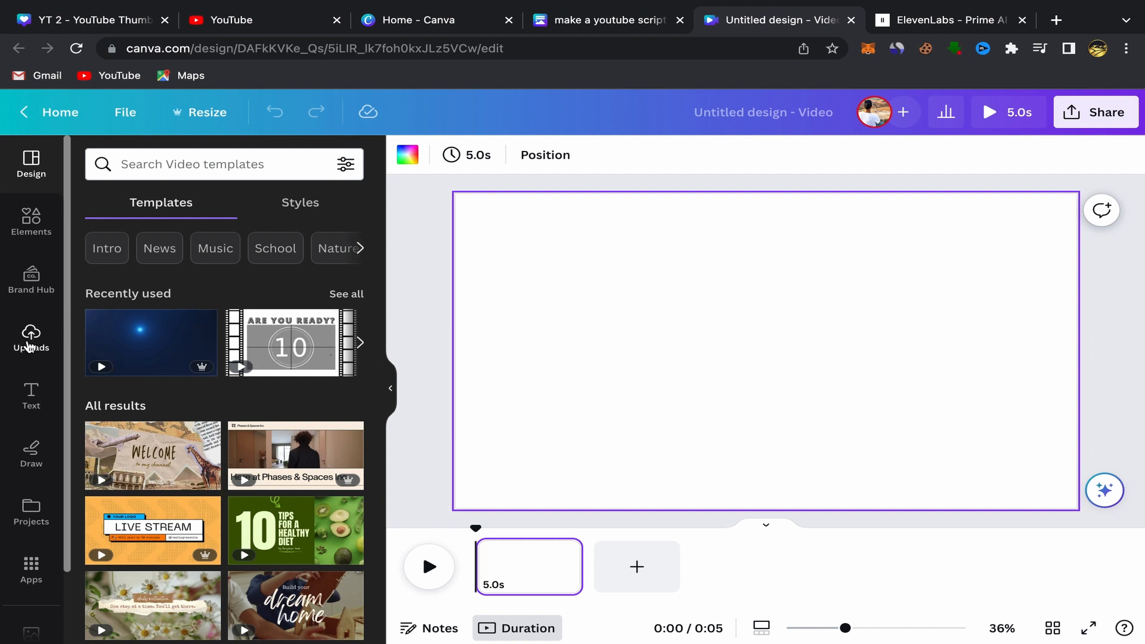
Upload synthesized_audio (1).mp3 from Downloads and add it to the video's timeline
left_click(29, 345)
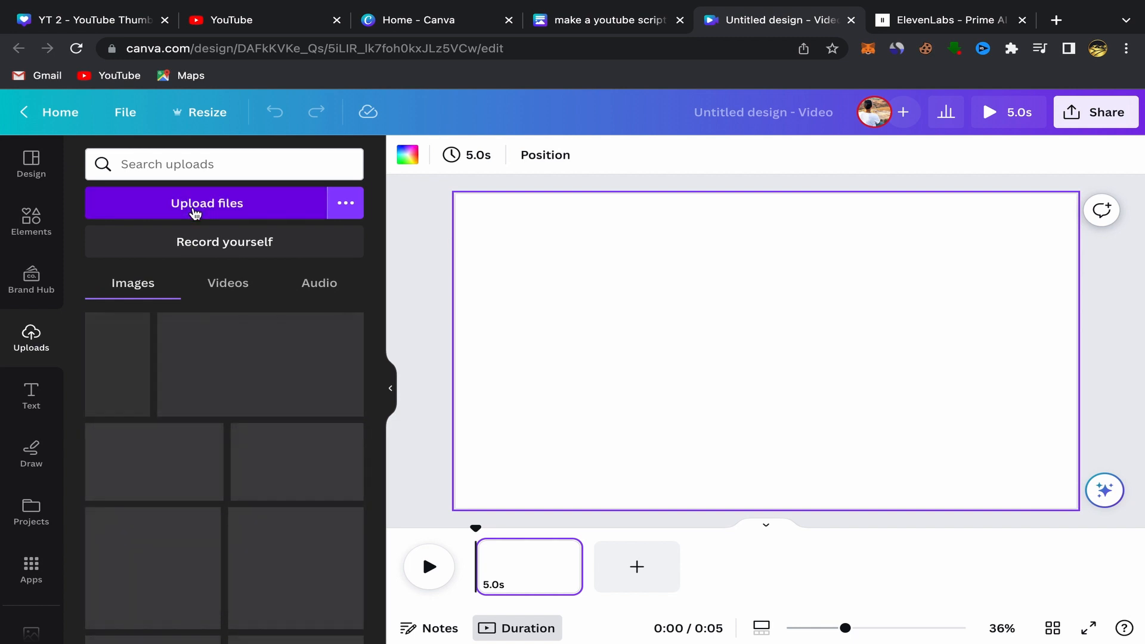
left_click(195, 209)
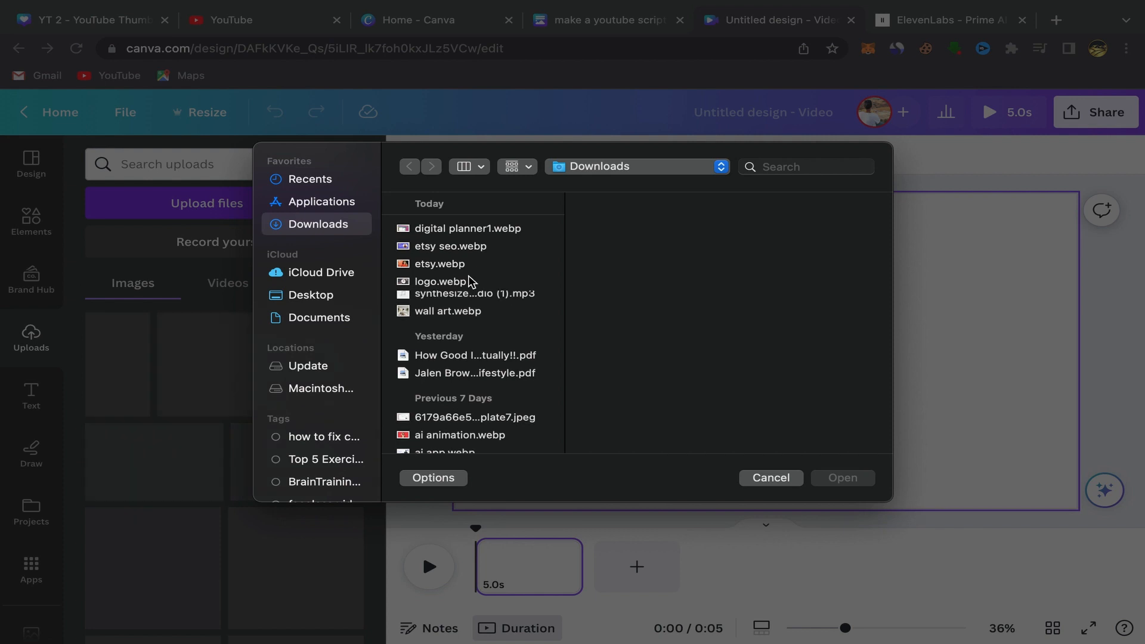
left_click(456, 301)
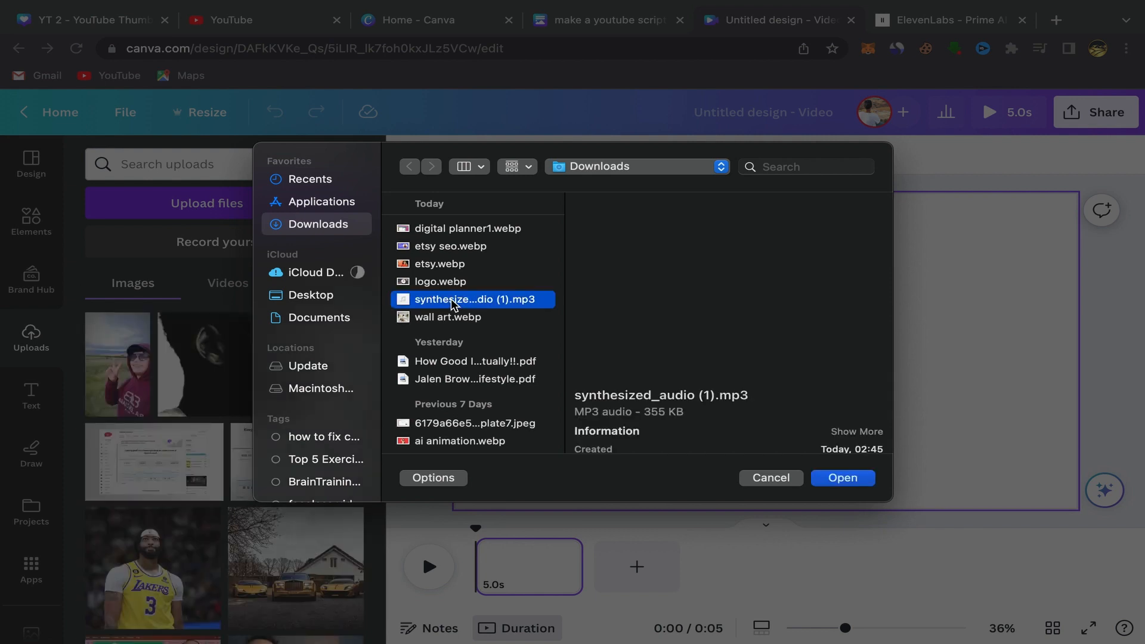
left_click(843, 479)
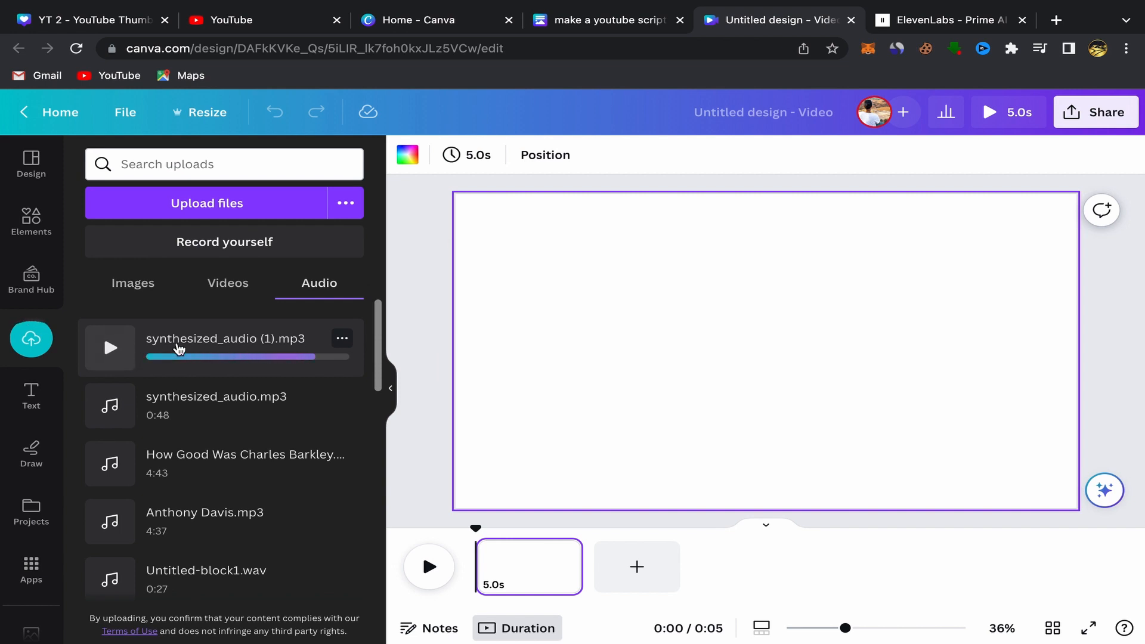
left_click(179, 349)
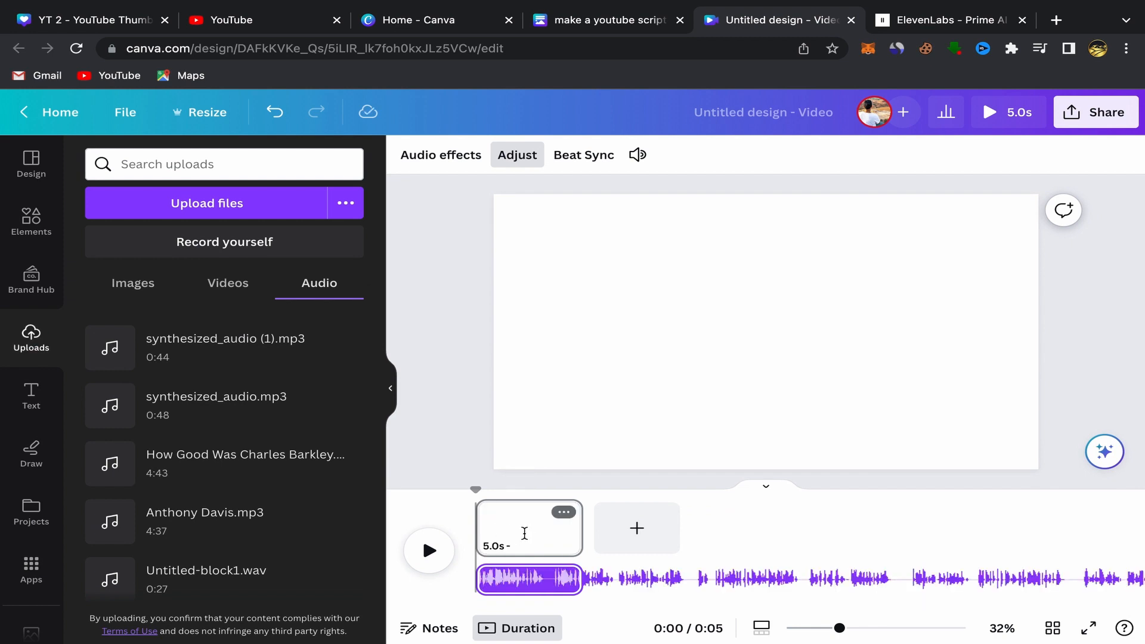
Add nine blank 5-second pages to the video so the timeline spans the whole voiceover
left_click(641, 539)
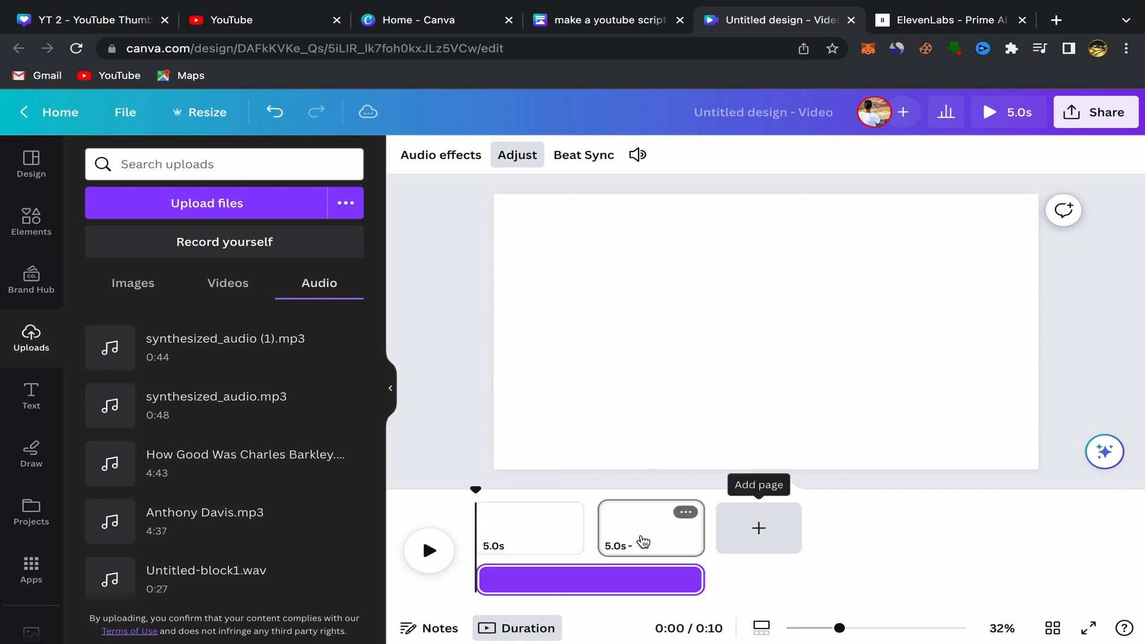
left_click(759, 528)
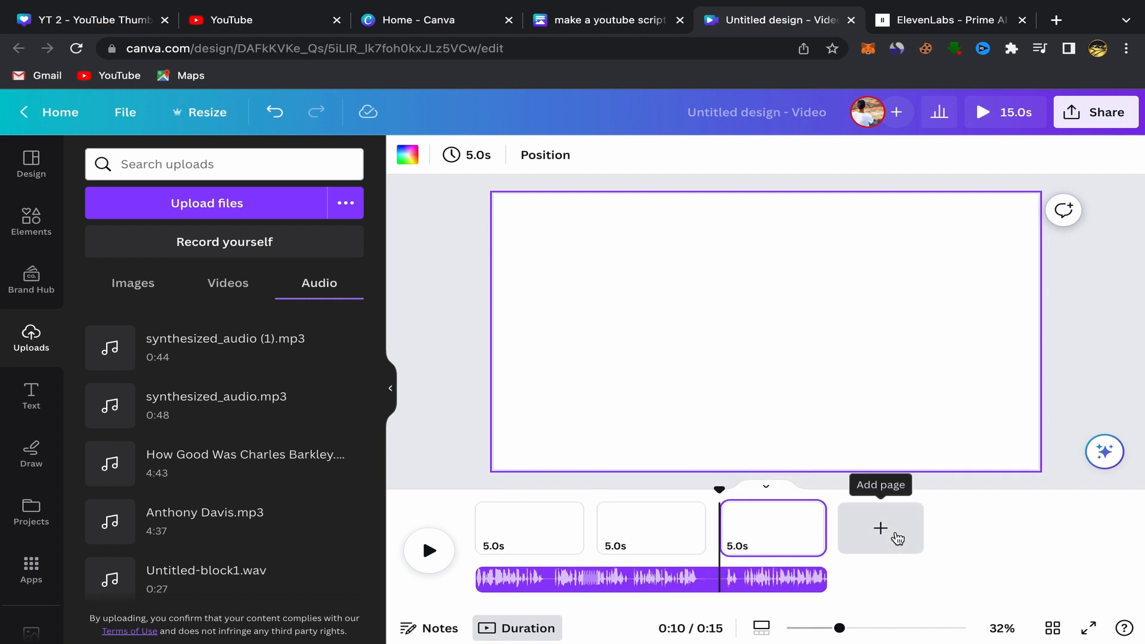
left_click(884, 531)
left_click(1003, 531)
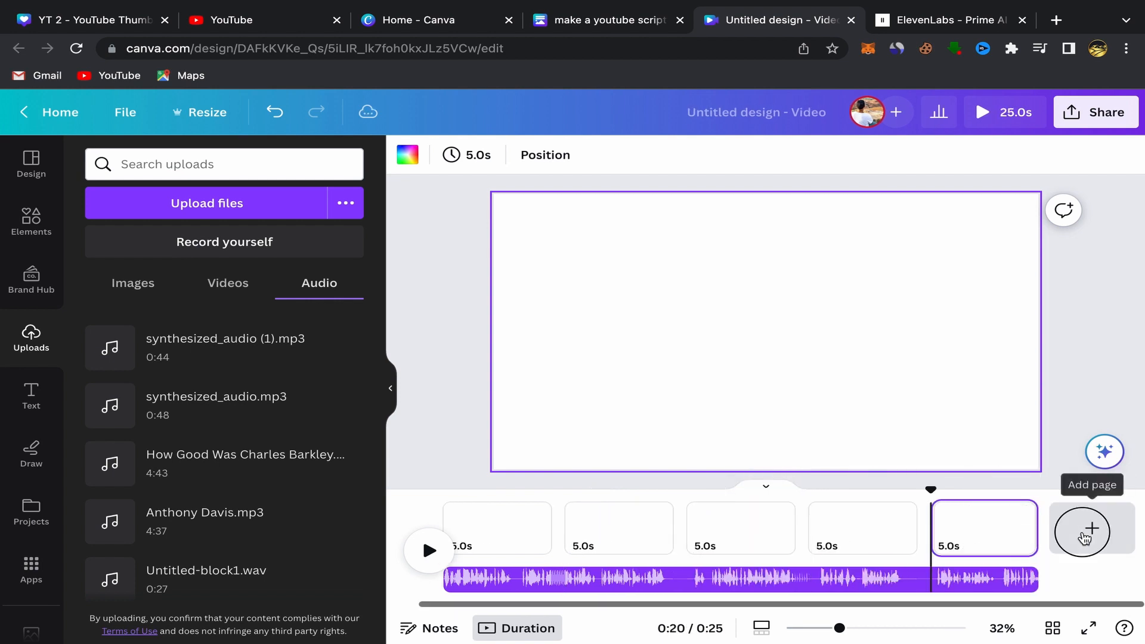
left_click(1084, 538)
left_click(1084, 539)
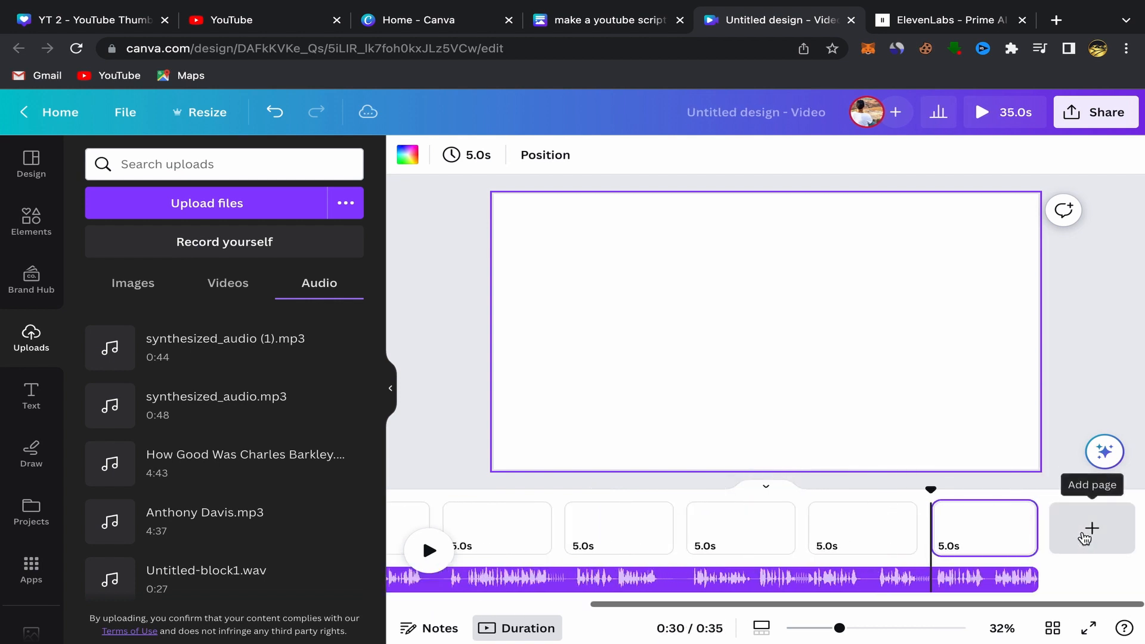
left_click(1085, 538)
left_click(1085, 539)
left_click(1085, 539)
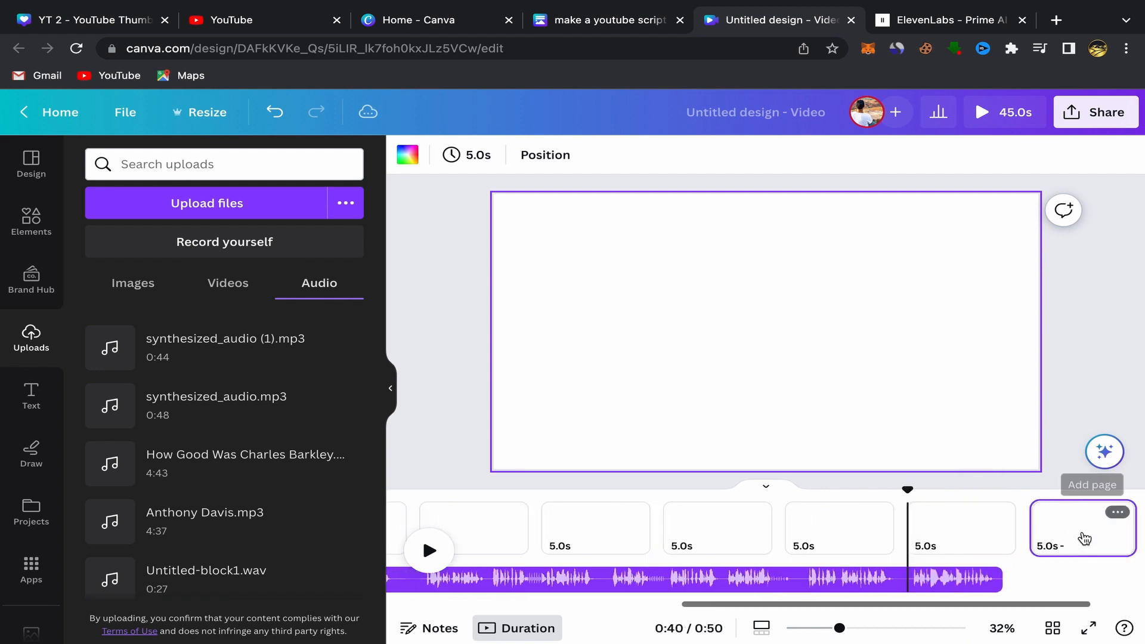
Add one more blank 5-second page and play the opening seconds of the voiceover from the start of the first page
left_click(1084, 539)
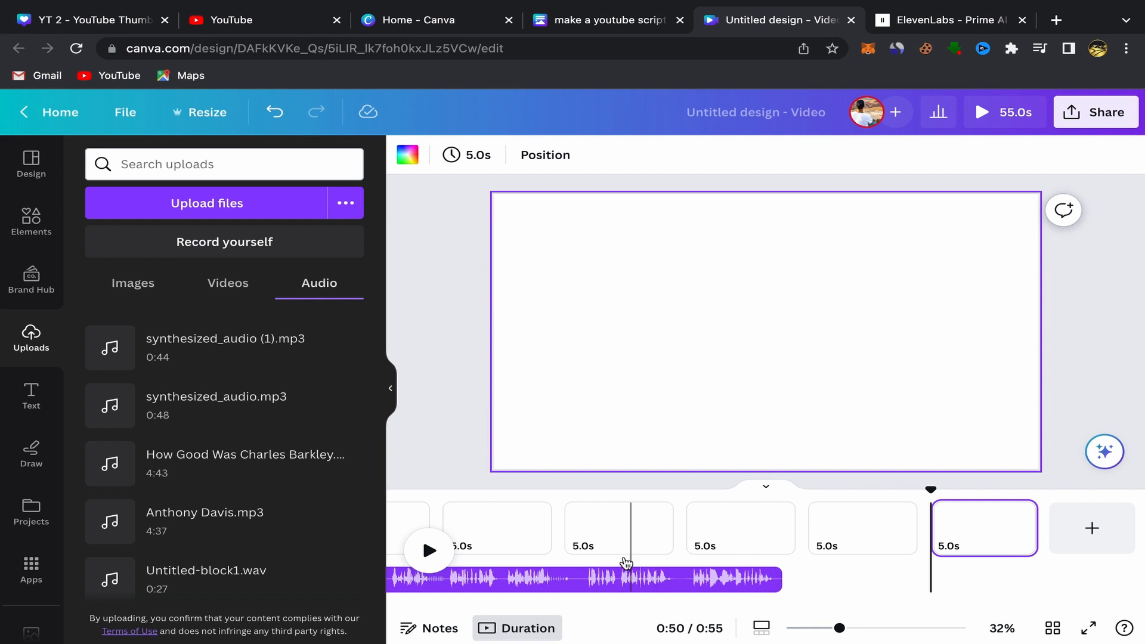
scroll(634, 562, "left", 10)
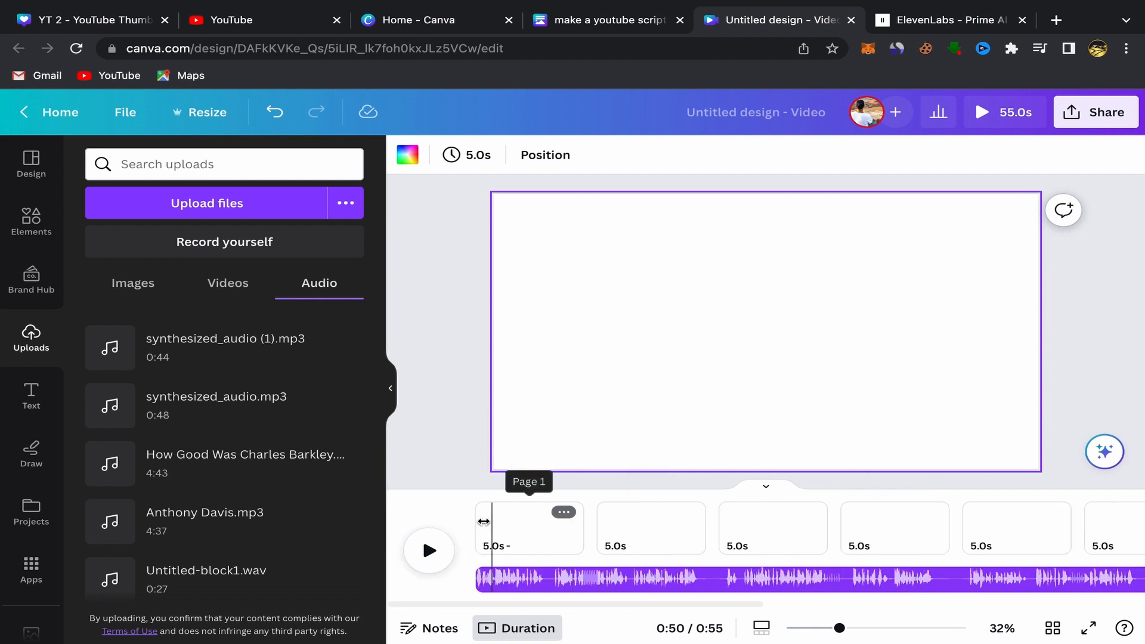
left_click(494, 540)
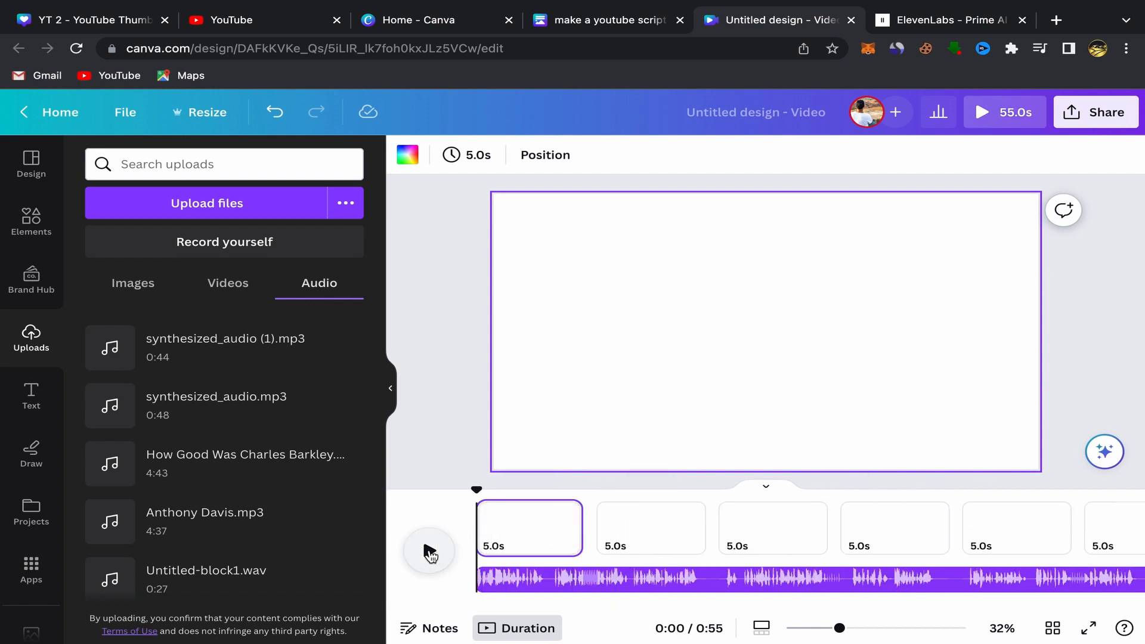
left_click(429, 552)
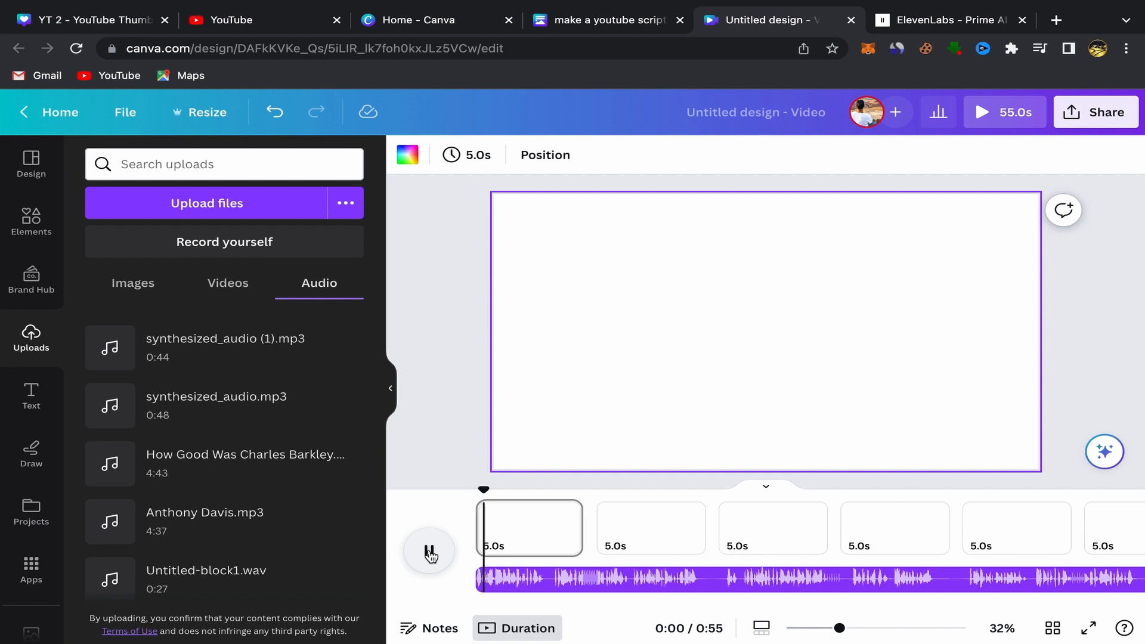
left_click(430, 555)
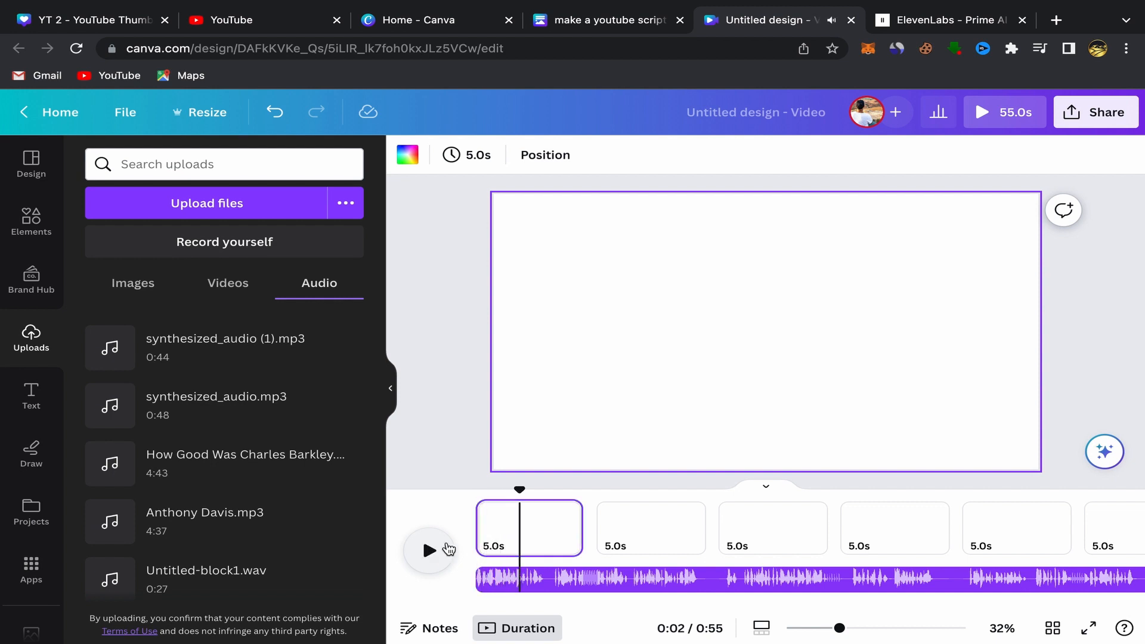
left_click(482, 528)
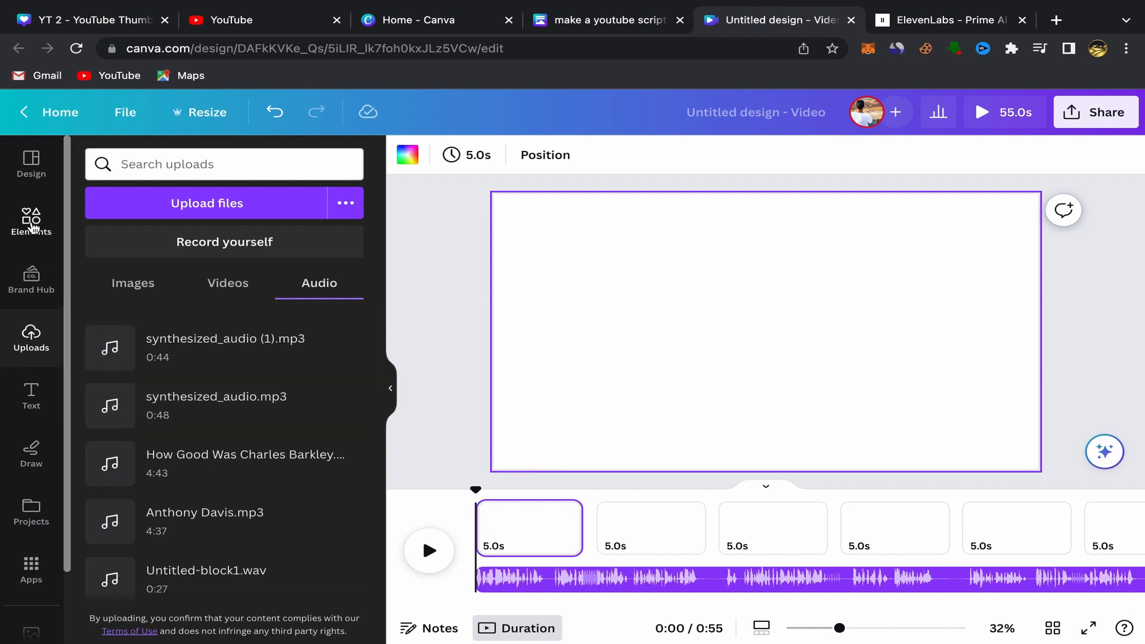
Search the elements library for crypto and narrow the results to videos
left_click(33, 227)
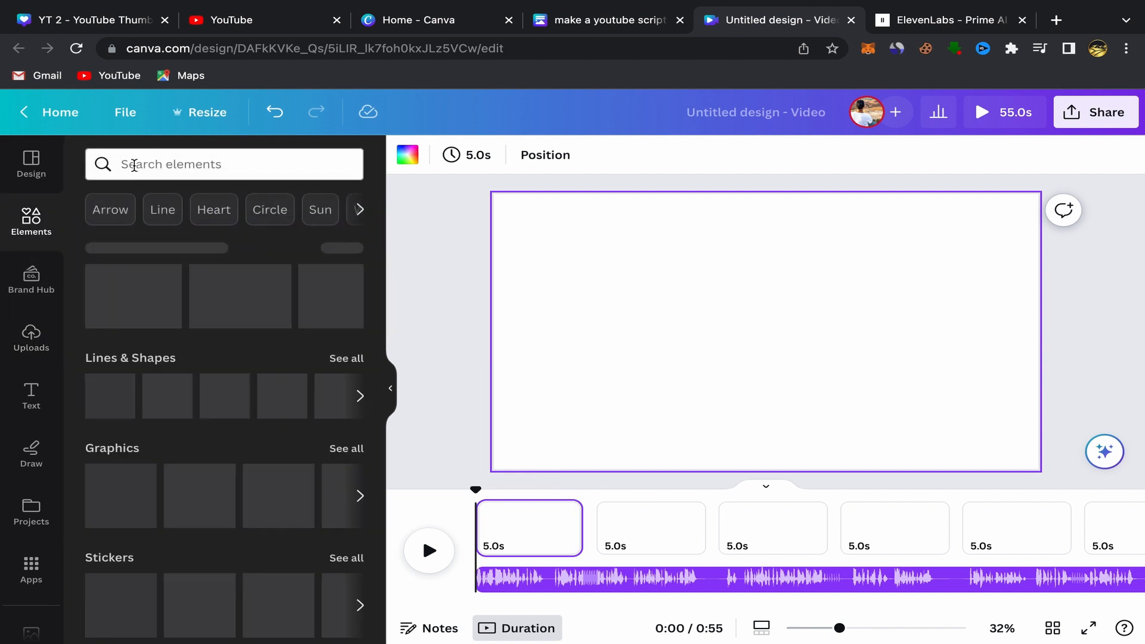
left_click(135, 165)
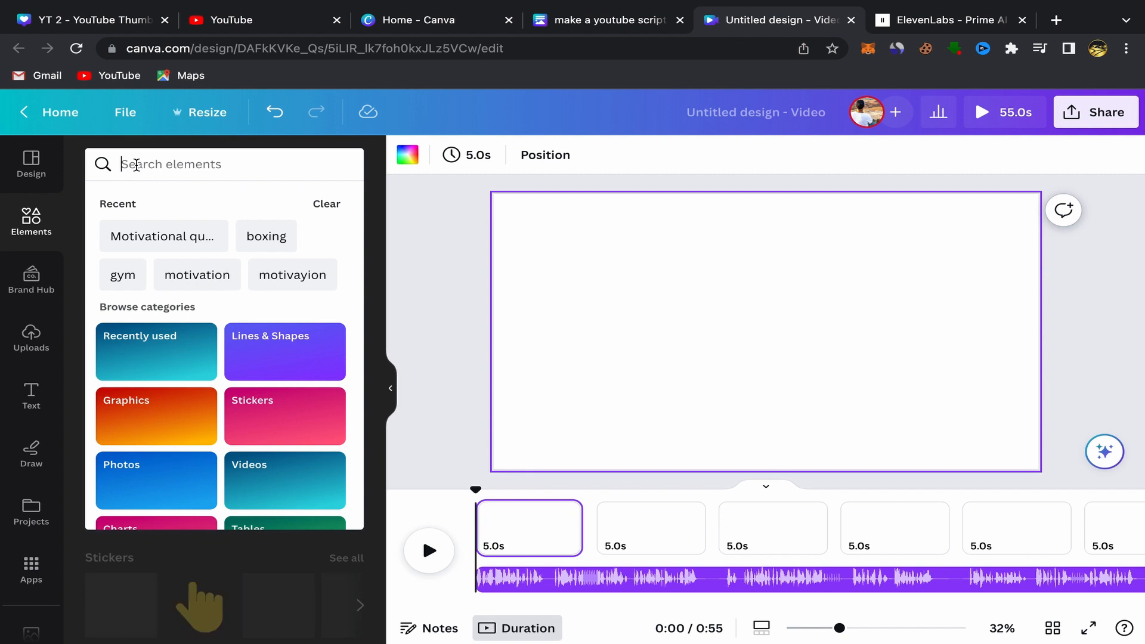
type("cry")
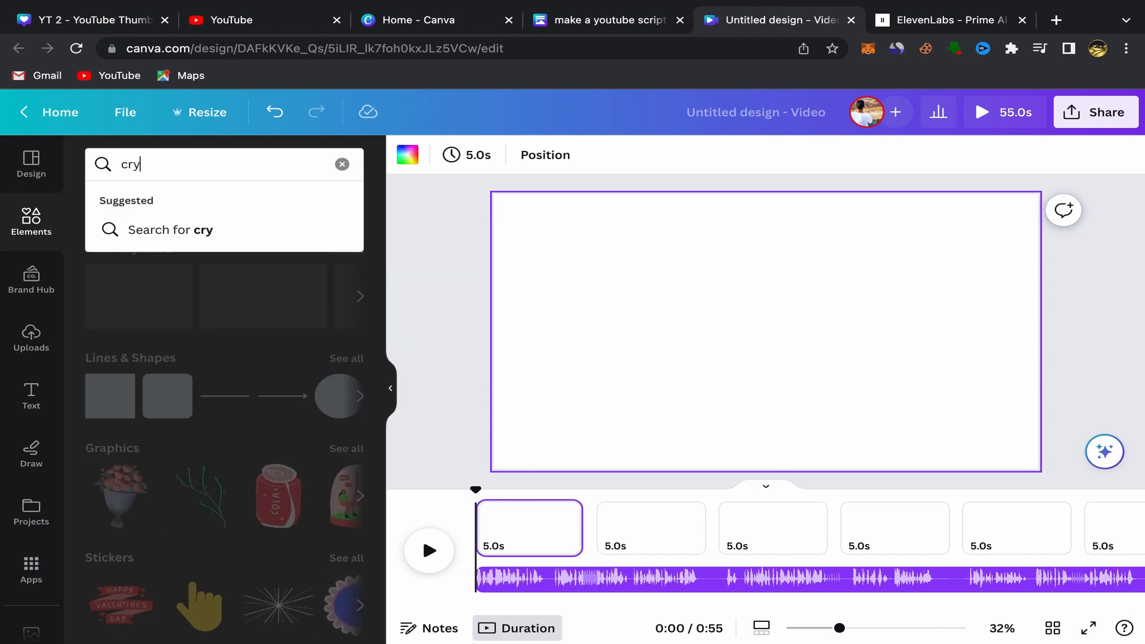
type("pto")
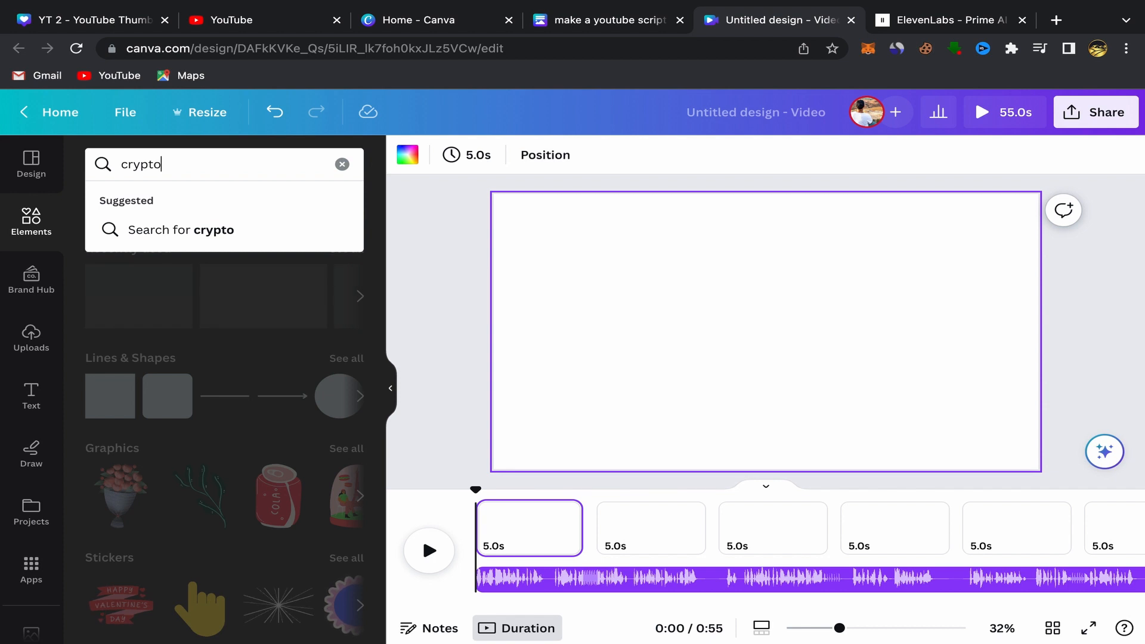
key("Return")
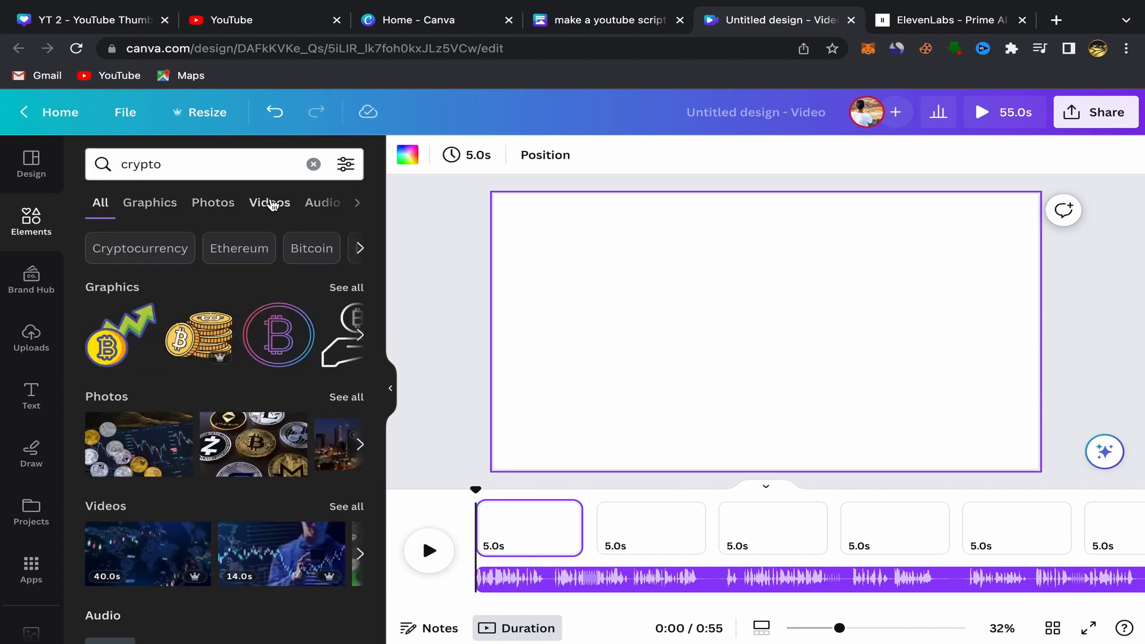
left_click(271, 204)
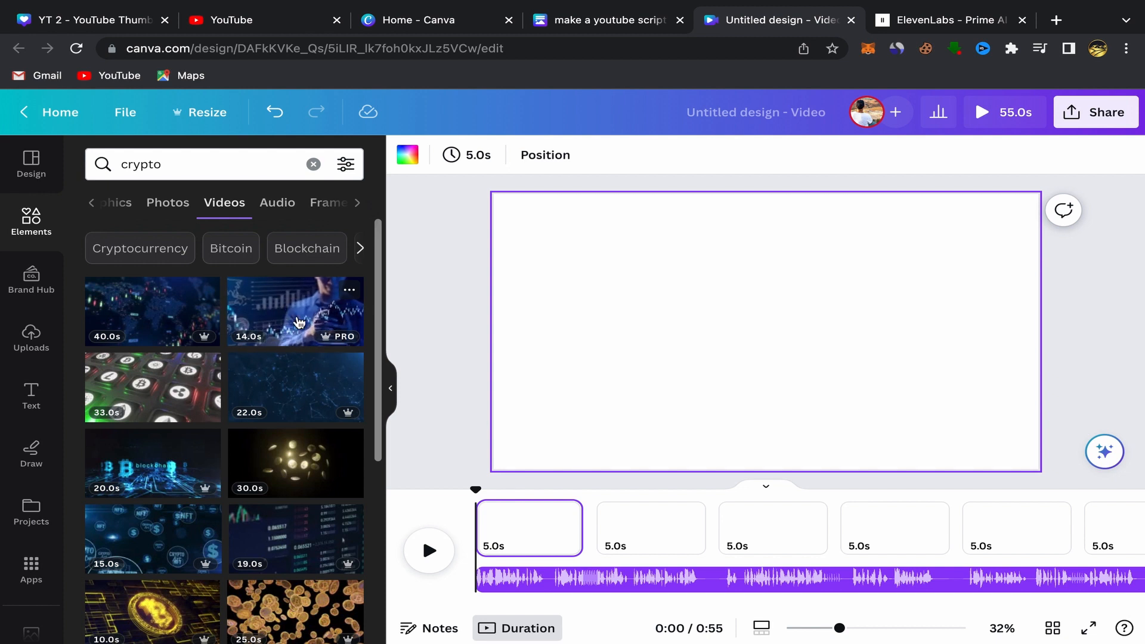
Add the 14-second clip of a man holding a phone to the first page as background and trim the page to 3.3 seconds
left_click(287, 313)
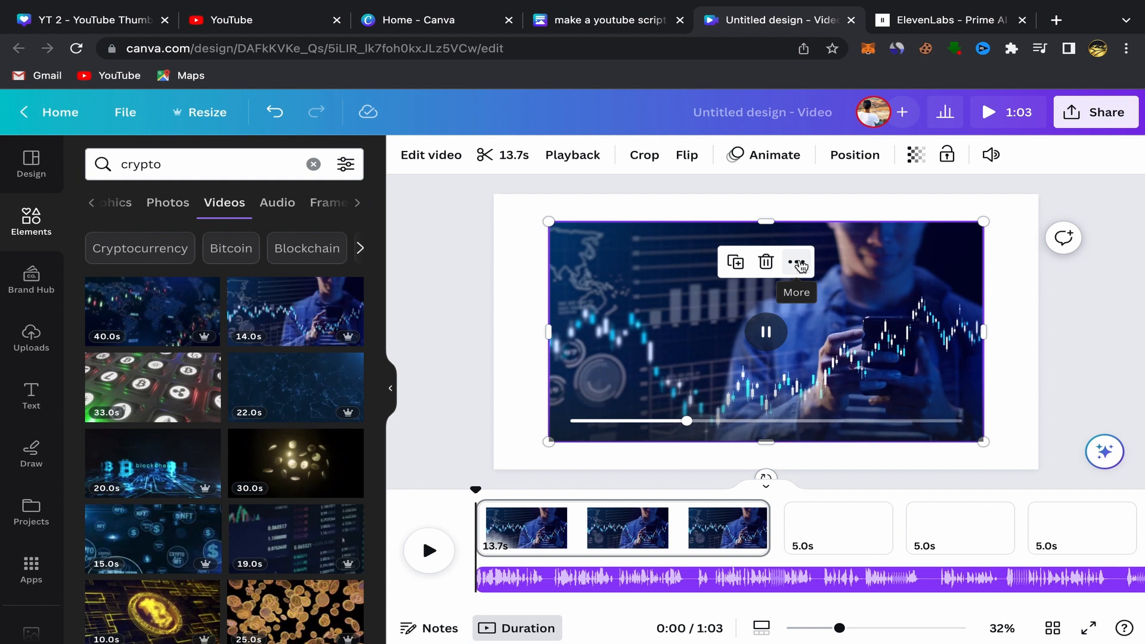
left_click(800, 267)
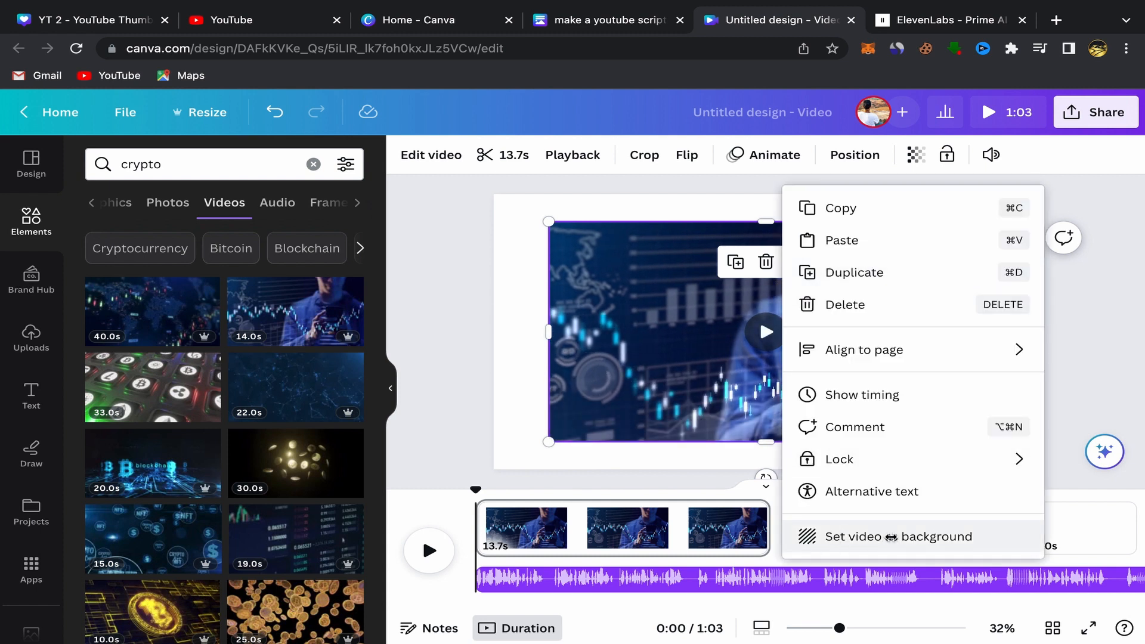
left_click(893, 538)
mouse_move(768, 532)
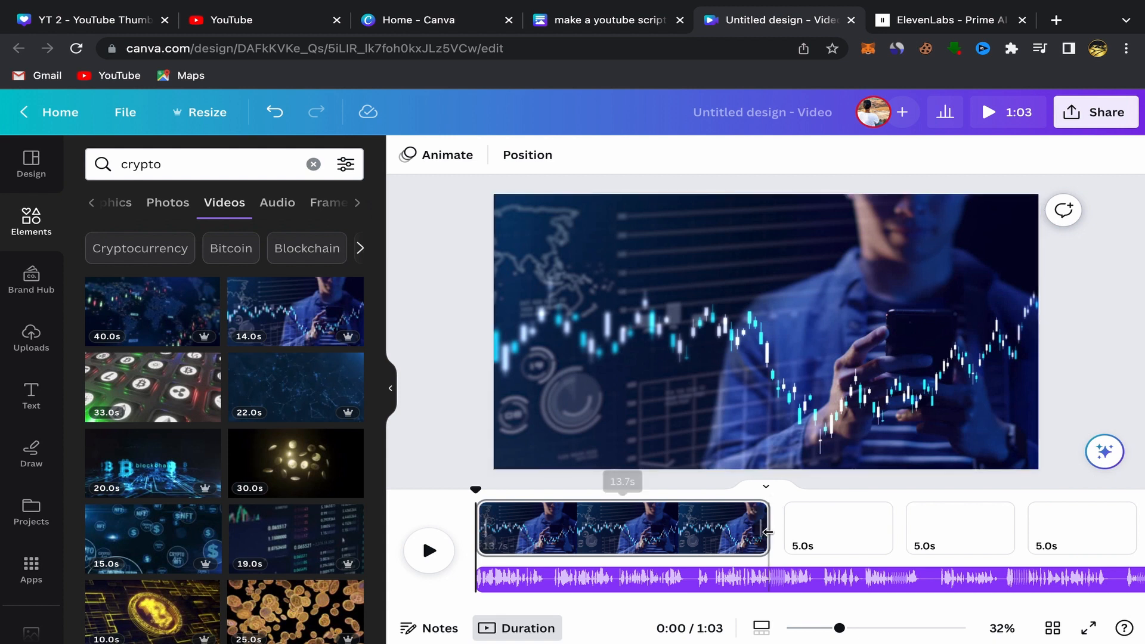
left_click_drag(767, 531, 544, 532)
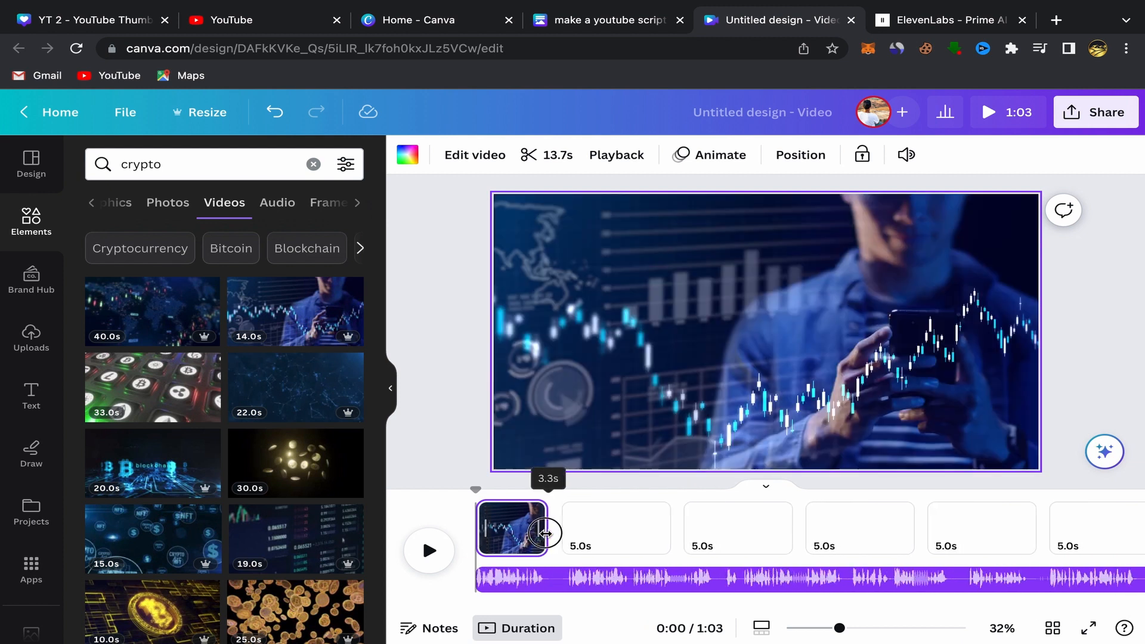
Fill the second page with the 13-second clip of a trading chart on a phone as background and trim it to 3.3 seconds
left_click(609, 539)
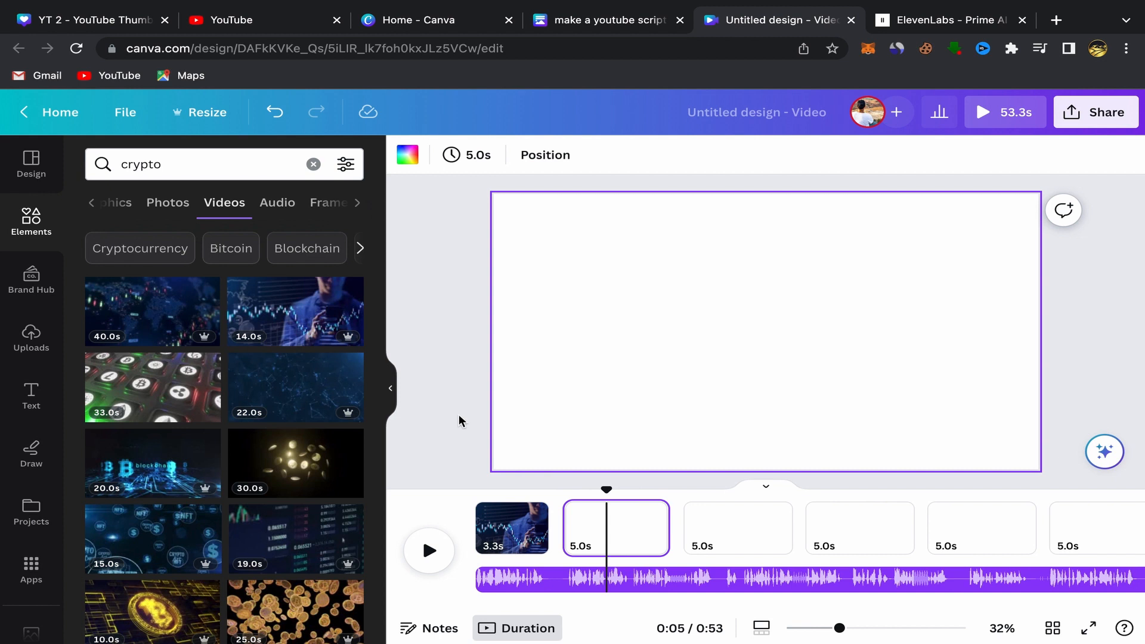
left_click(583, 523)
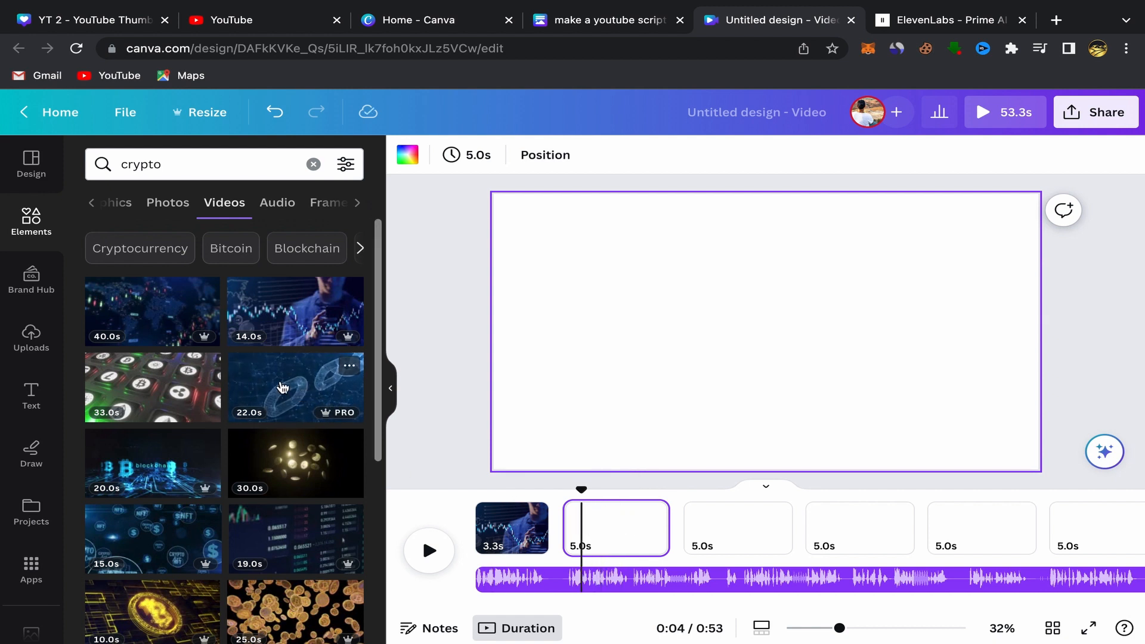
scroll(254, 474, "down", 2)
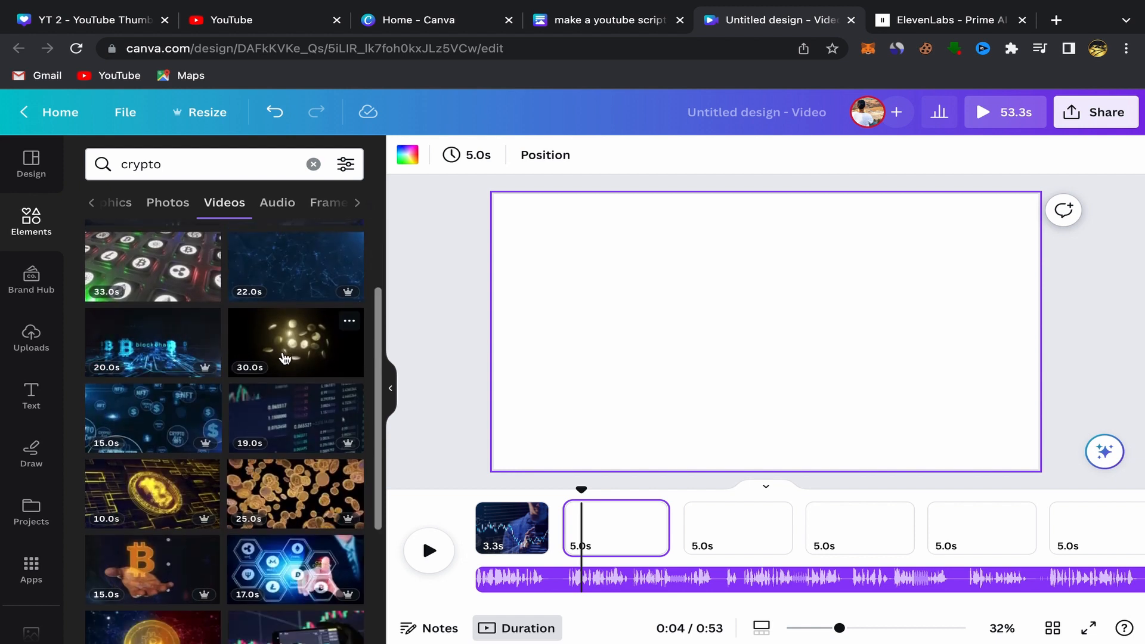
scroll(169, 416, "down", 2)
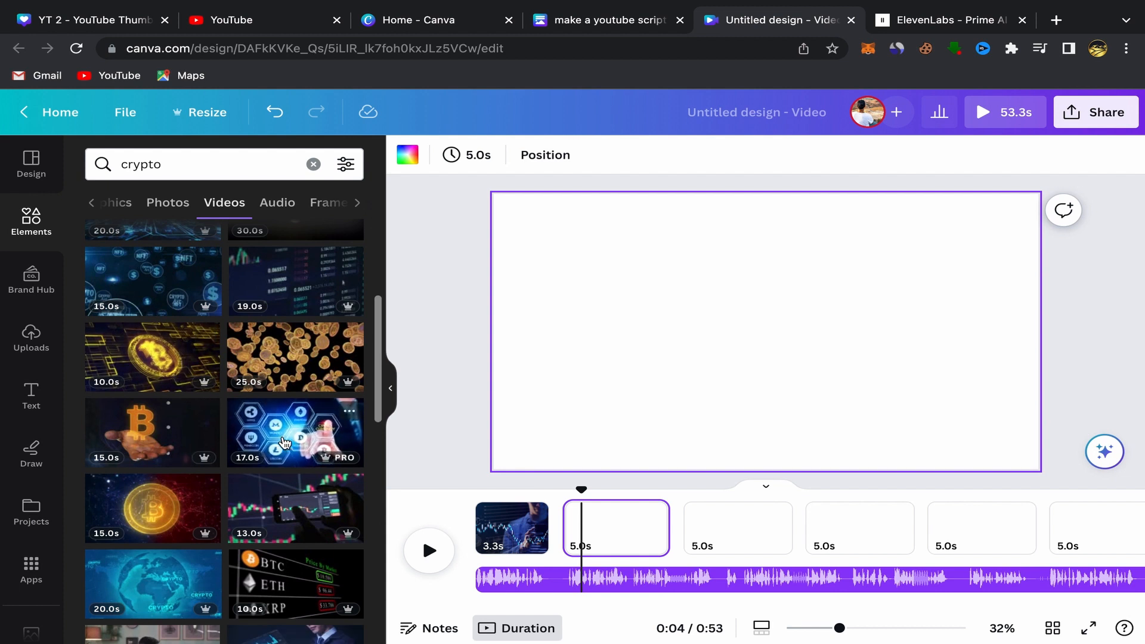
scroll(284, 442, "down", 2)
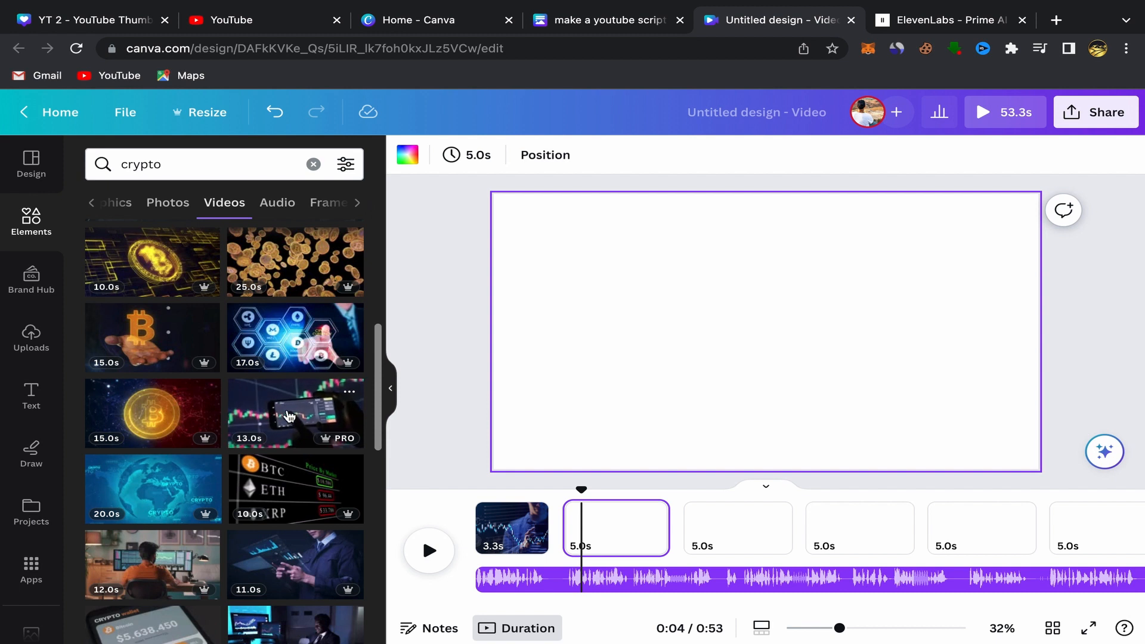
left_click(289, 416)
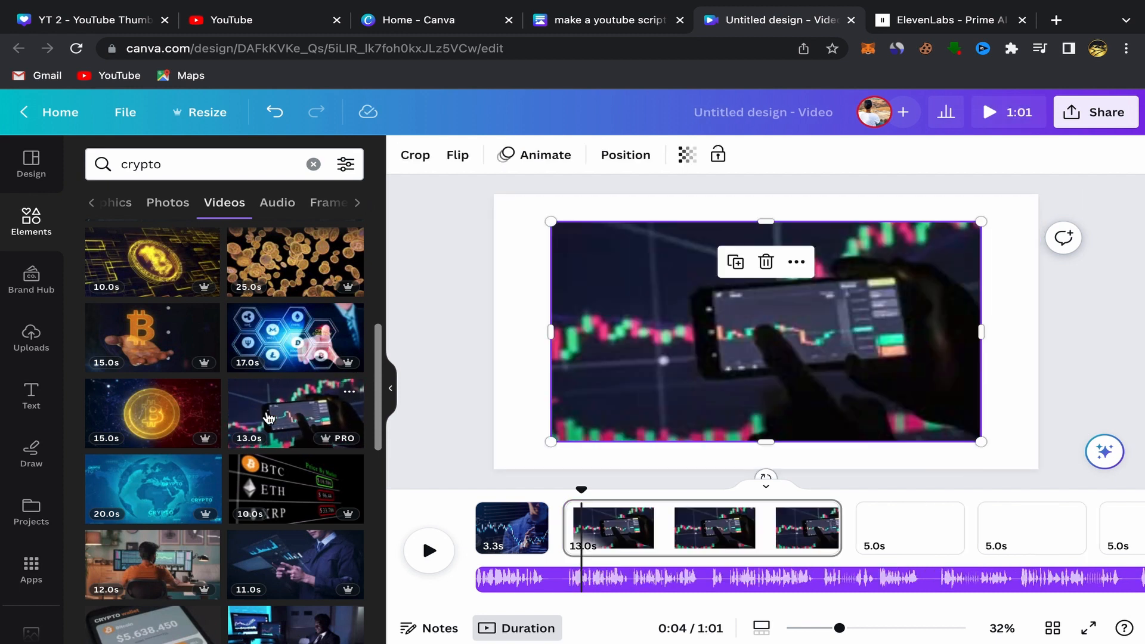
left_click(796, 262)
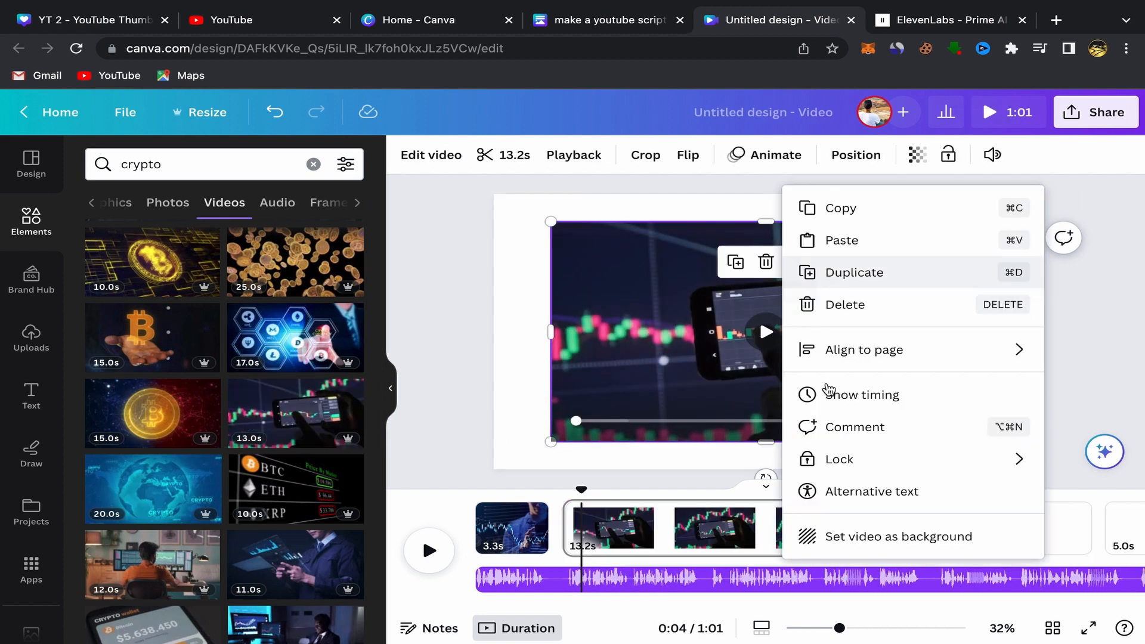
left_click(835, 537)
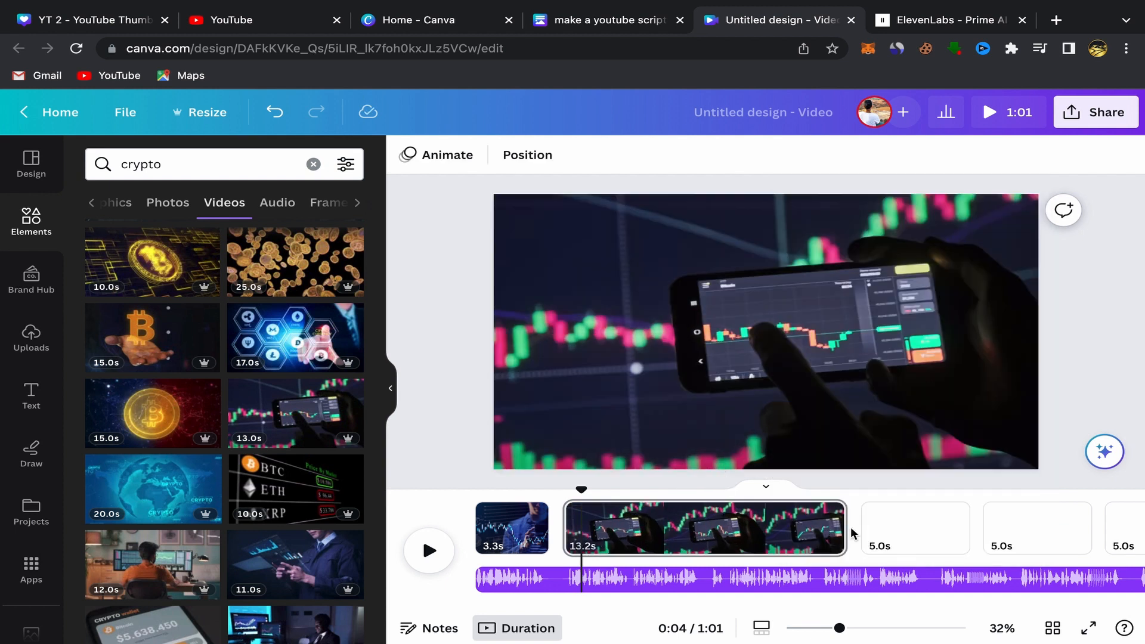
left_click_drag(844, 530, 632, 529)
Fill the third page with the 10-second BTC, ETH and XRP price clip as background and trim it to 3.2 seconds
left_click(690, 537)
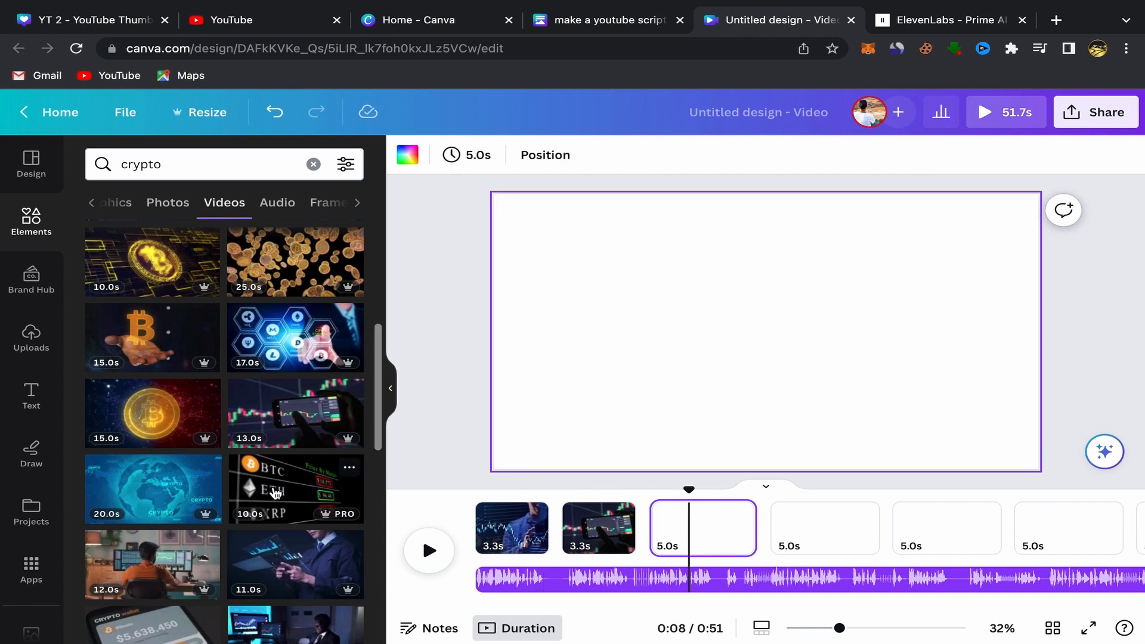
left_click(273, 492)
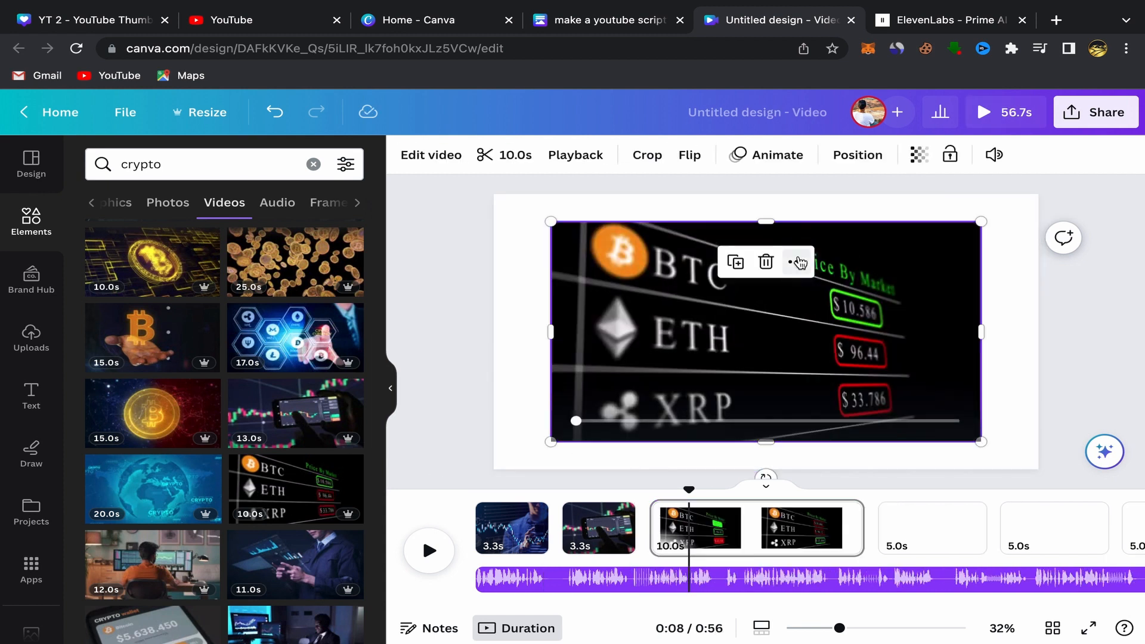
left_click(796, 262)
left_click(869, 536)
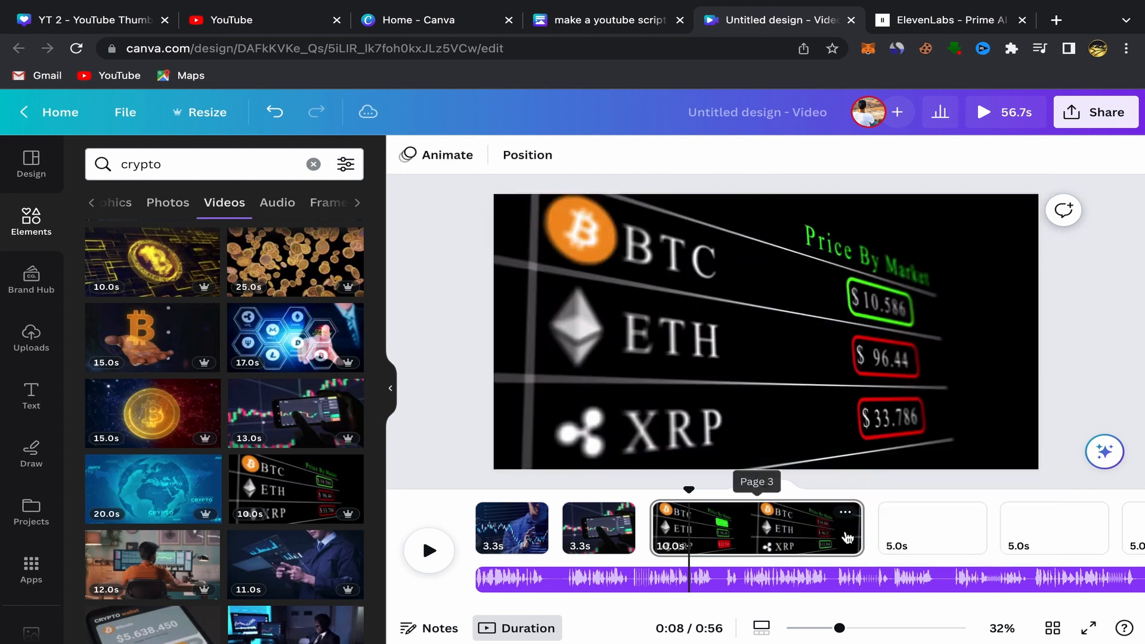
left_click_drag(862, 534, 718, 534)
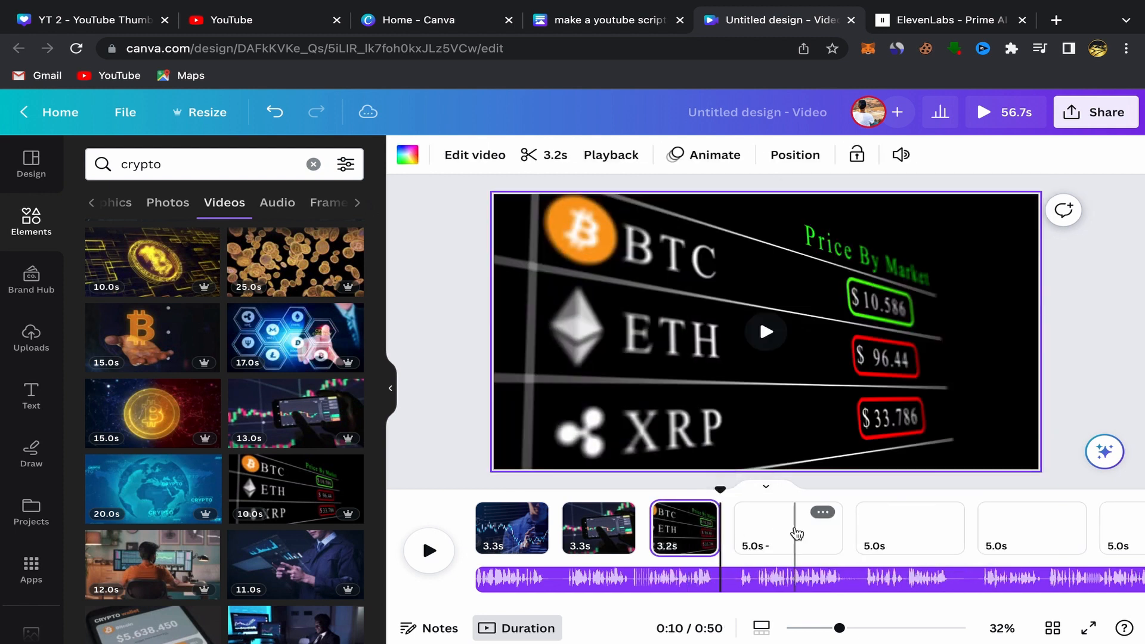
Fill the fourth page with the 20-second blue crypto globe clip as background and trim it to 3.5 seconds
left_click(791, 528)
scroll(279, 469, "down", 1)
scroll(279, 469, "down", 2)
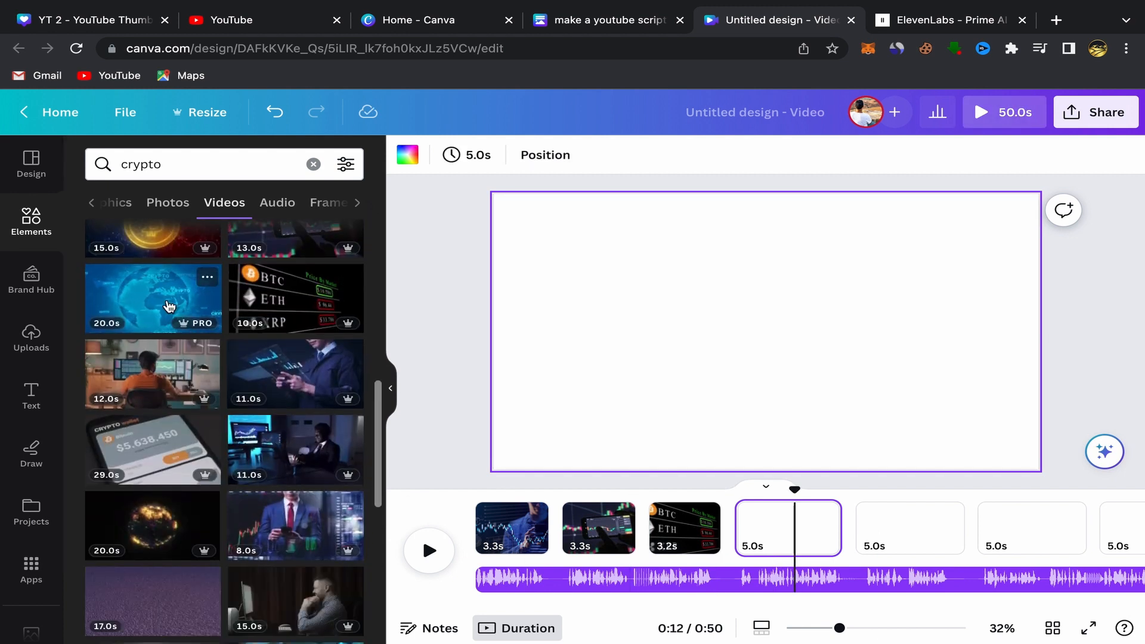
left_click(170, 306)
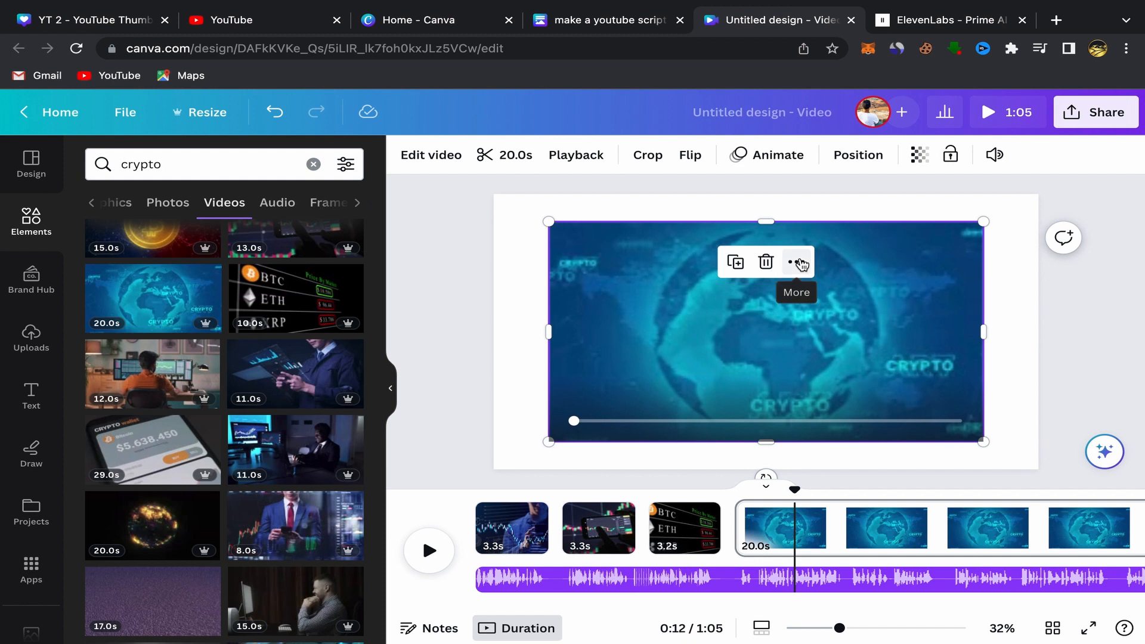
left_click(799, 264)
left_click(832, 532)
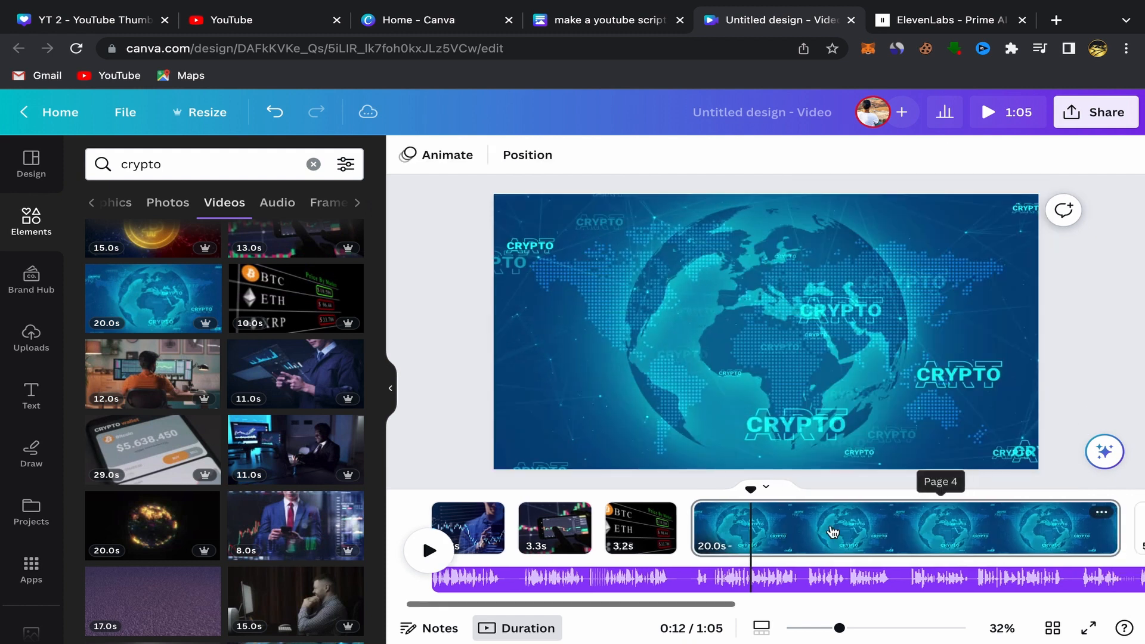
left_click_drag(1039, 529, 620, 520)
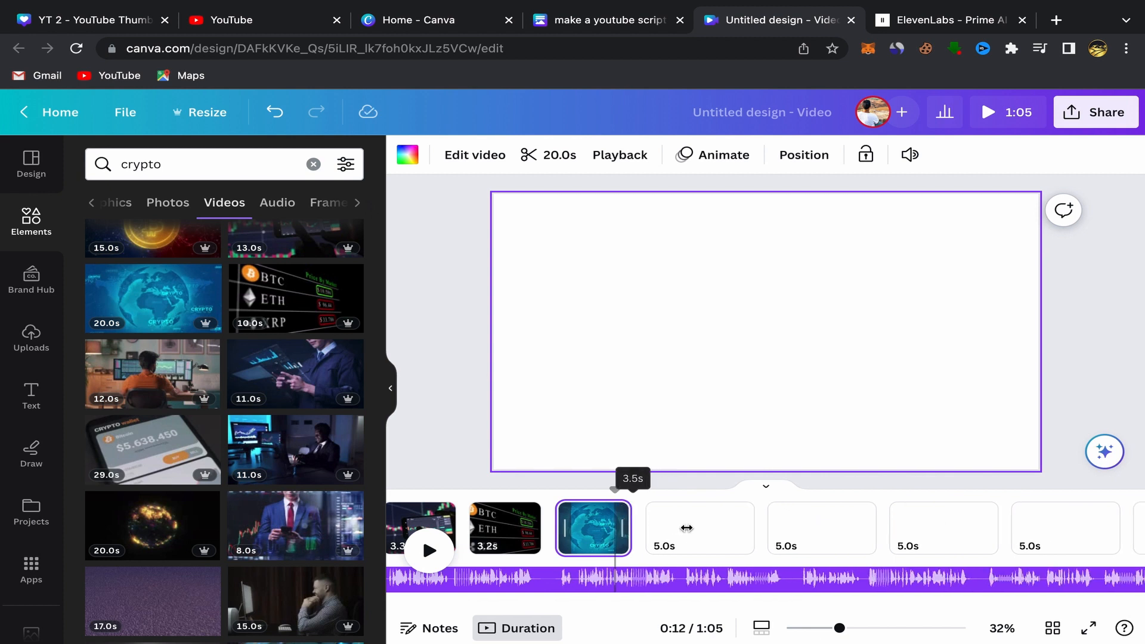
Fill the fifth page with the 11-second clip of a suited man working by dark monitors as background and trim it to 3.5 seconds
left_click(692, 533)
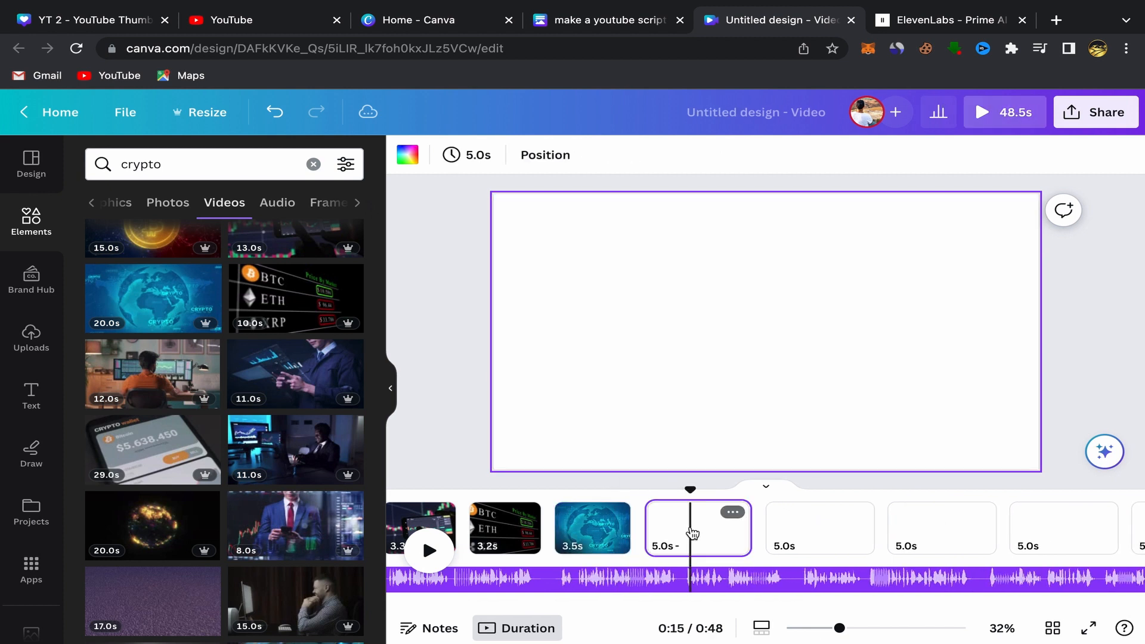
left_click(291, 454)
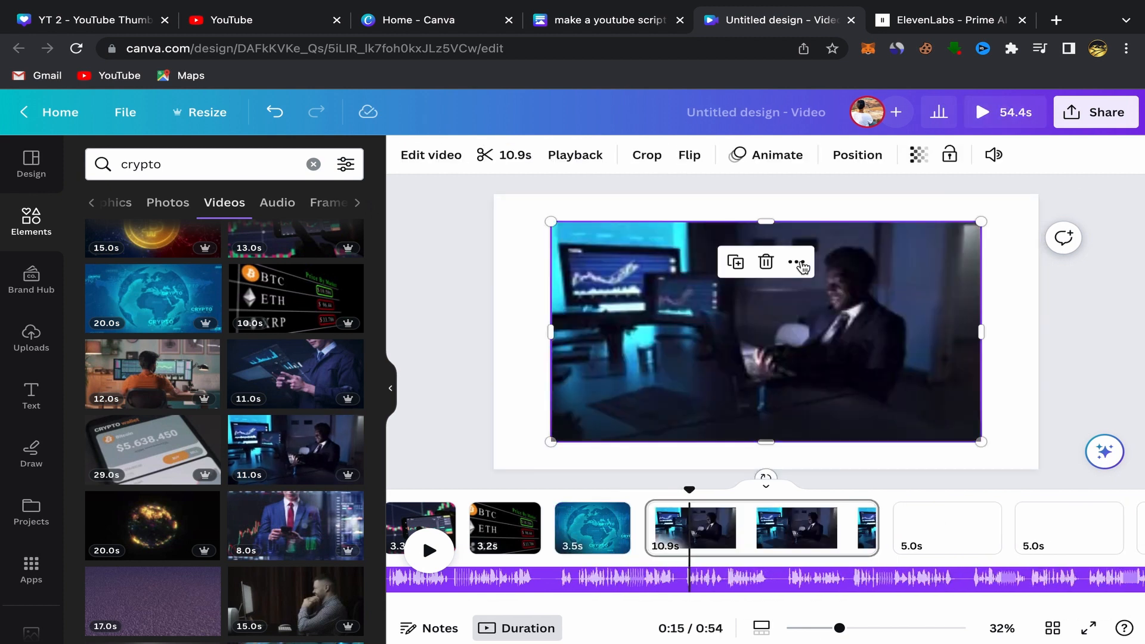
left_click(797, 263)
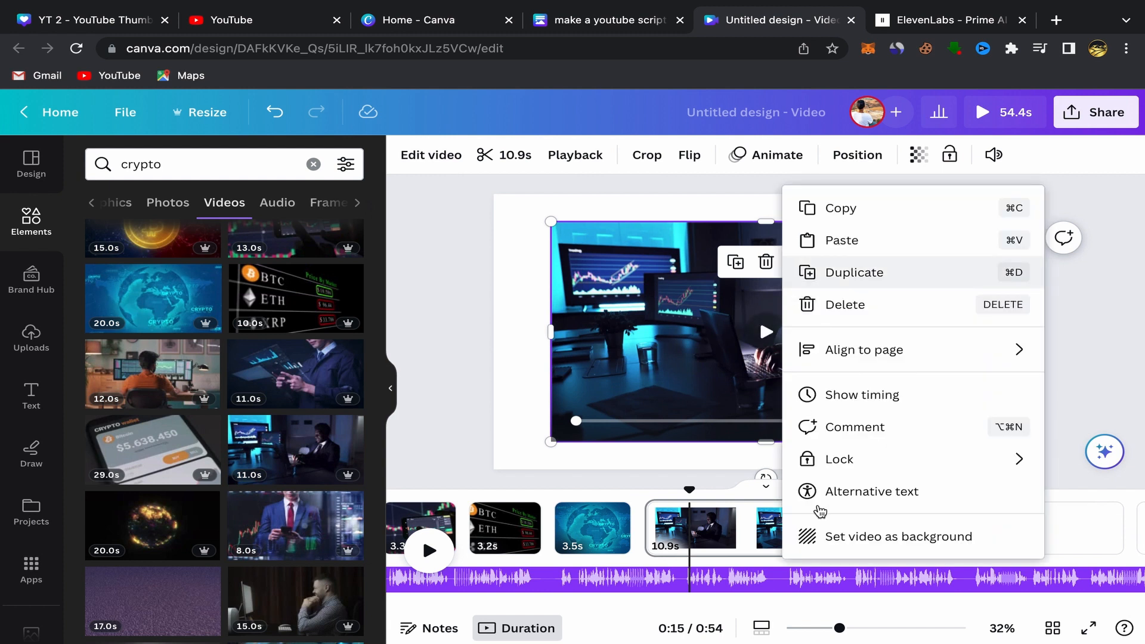
left_click(849, 539)
left_click_drag(738, 530, 720, 532)
Fill the sixth page with the 29-second crypto wallet phone clip as background and trim it to 3.3 seconds
left_click(795, 537)
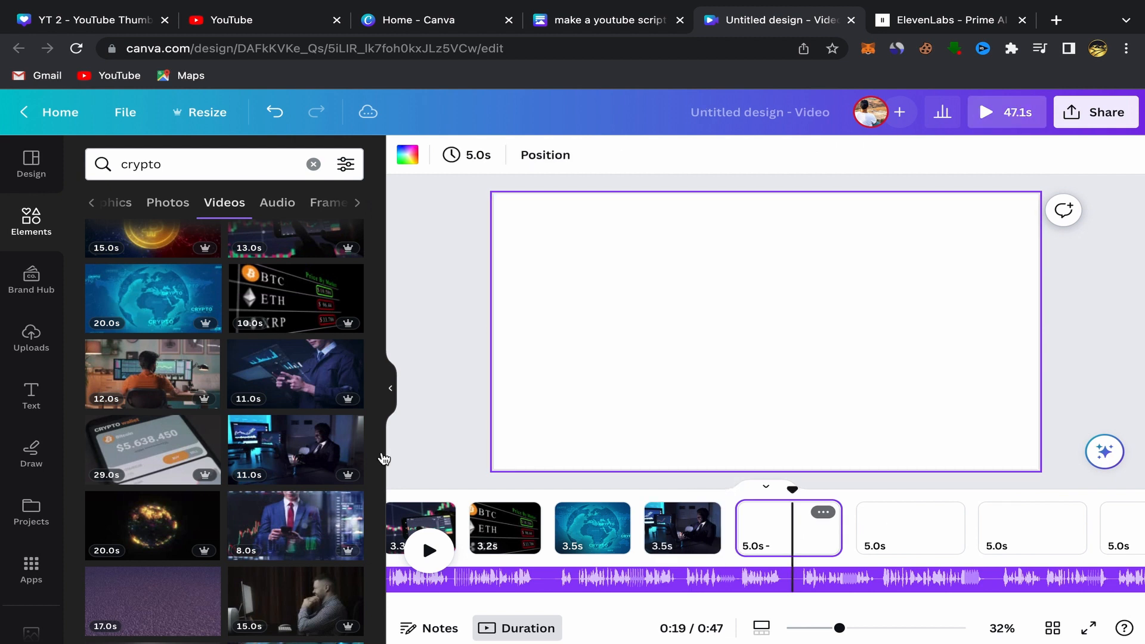
scroll(185, 320, "down", 3)
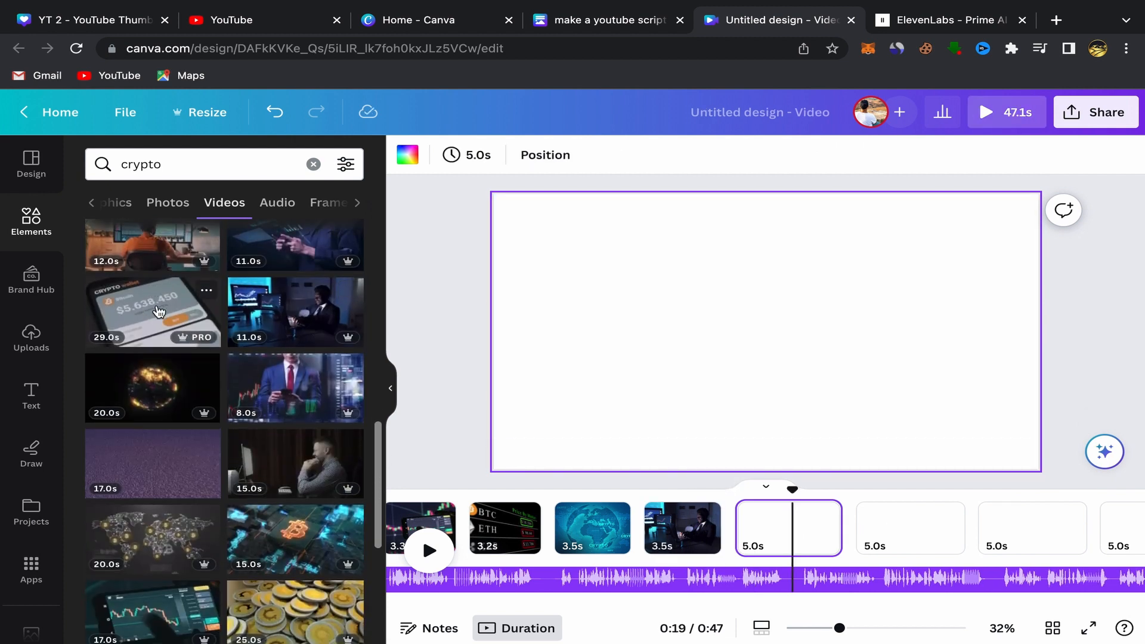
left_click(156, 313)
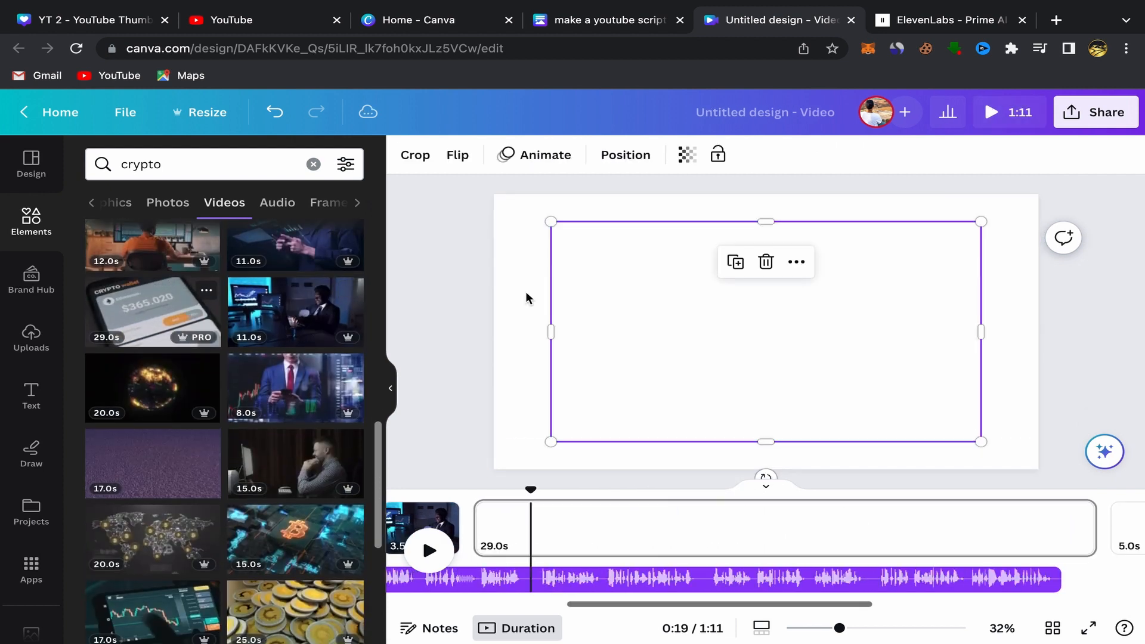
left_click(797, 267)
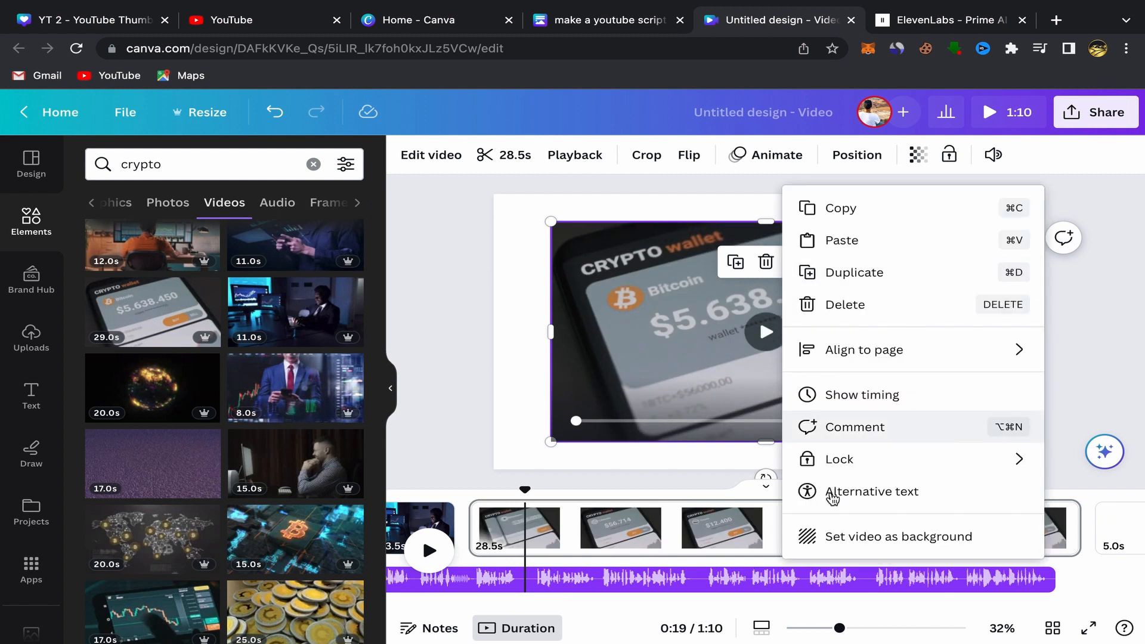
left_click(834, 535)
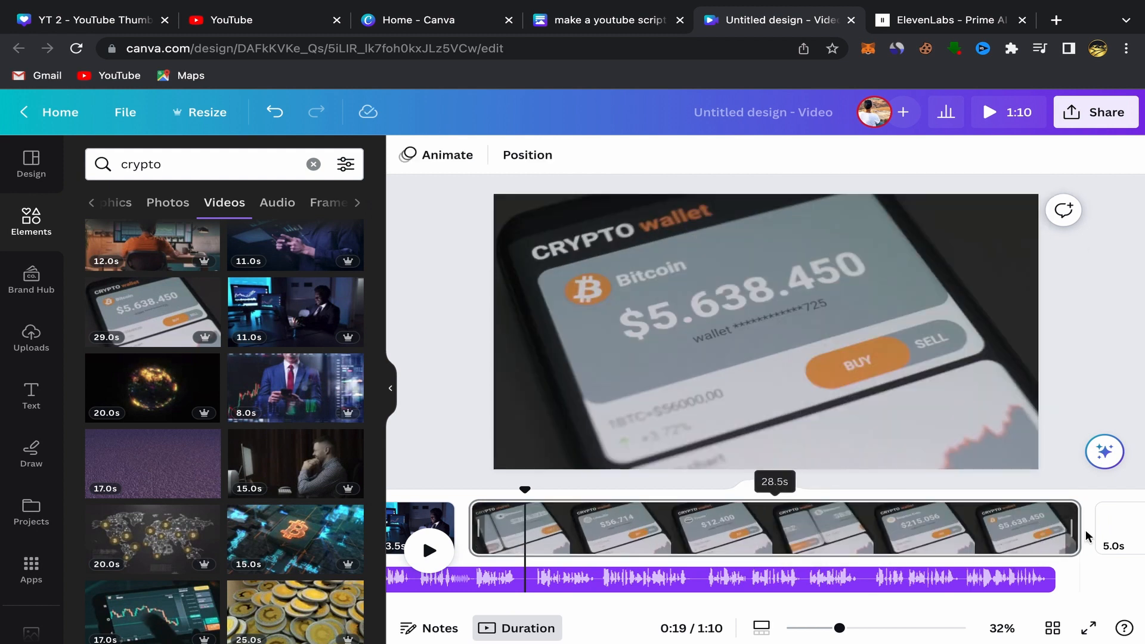
left_click_drag(1037, 537, 549, 526)
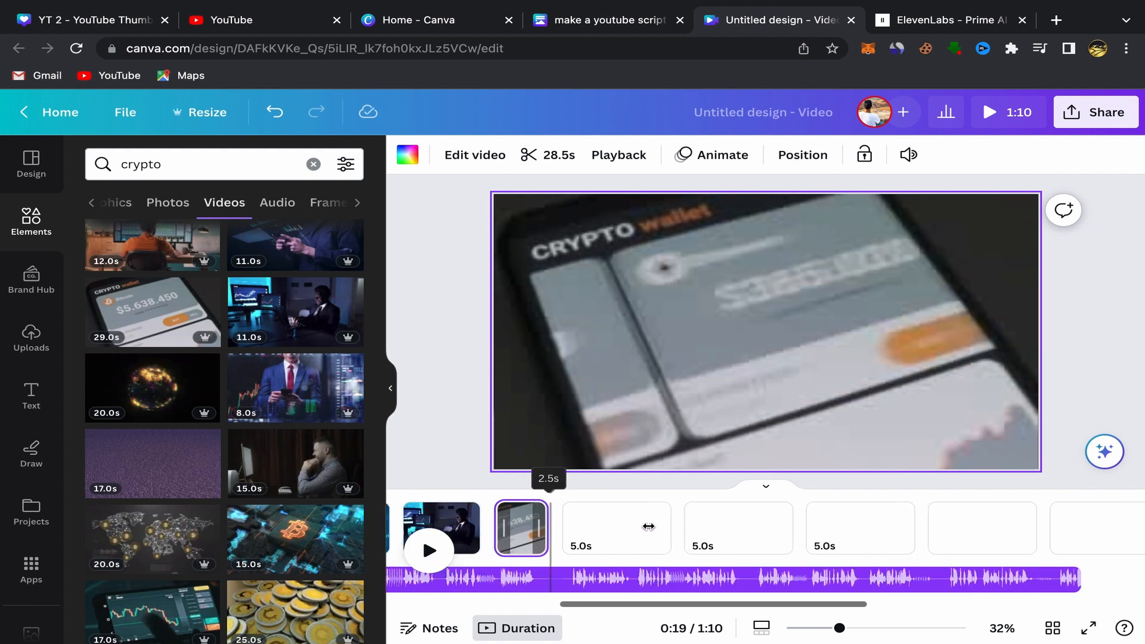
left_click(650, 531)
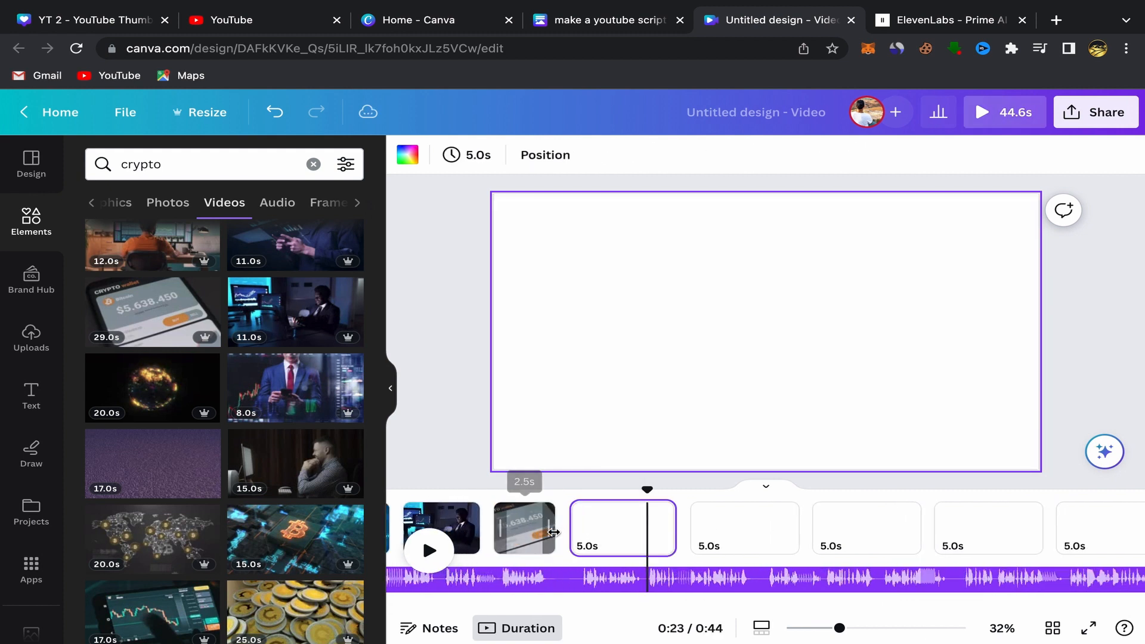
left_click_drag(555, 531, 569, 529)
Fill the seventh page with the 19-second clip of a man watching a trading screen as background and trim it to 3.6 seconds
left_click(604, 535)
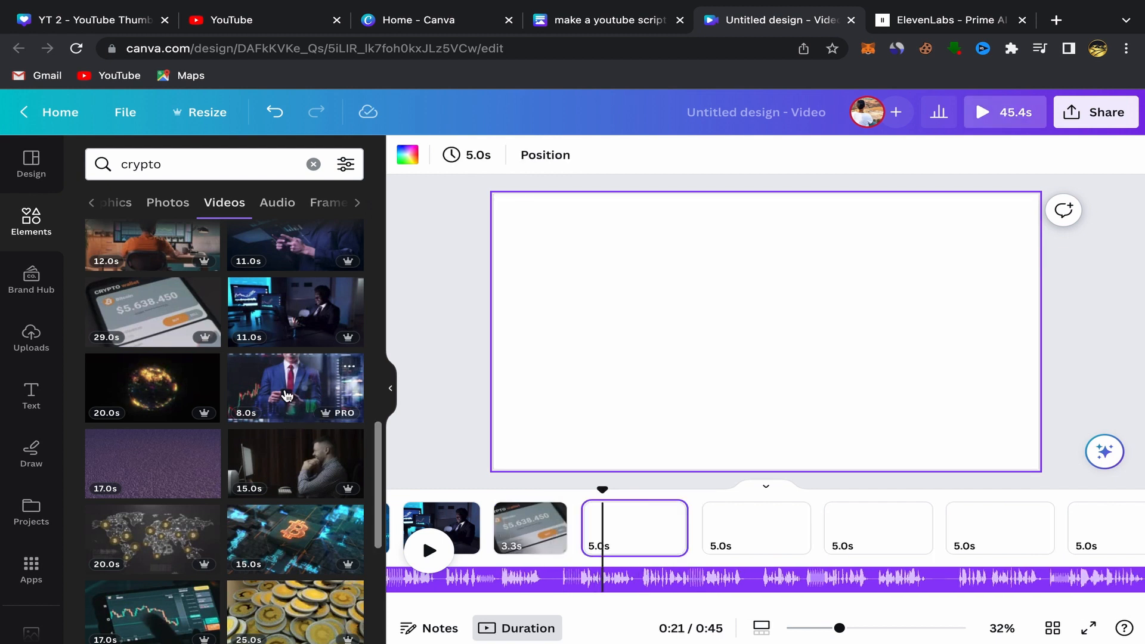
scroll(292, 385, "down", 3)
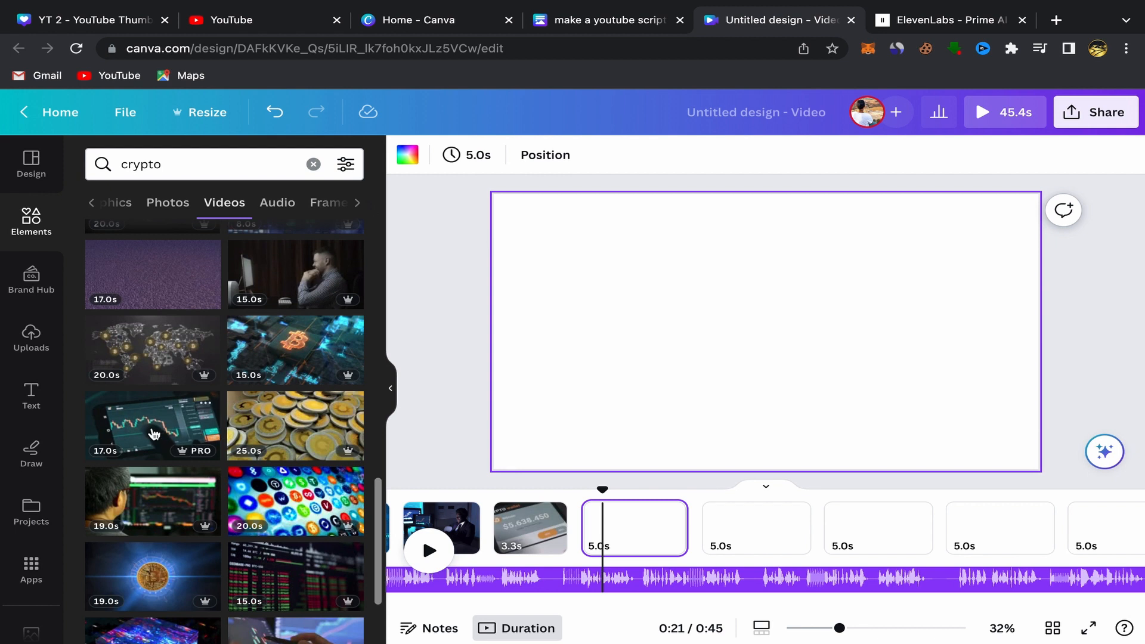
left_click(156, 502)
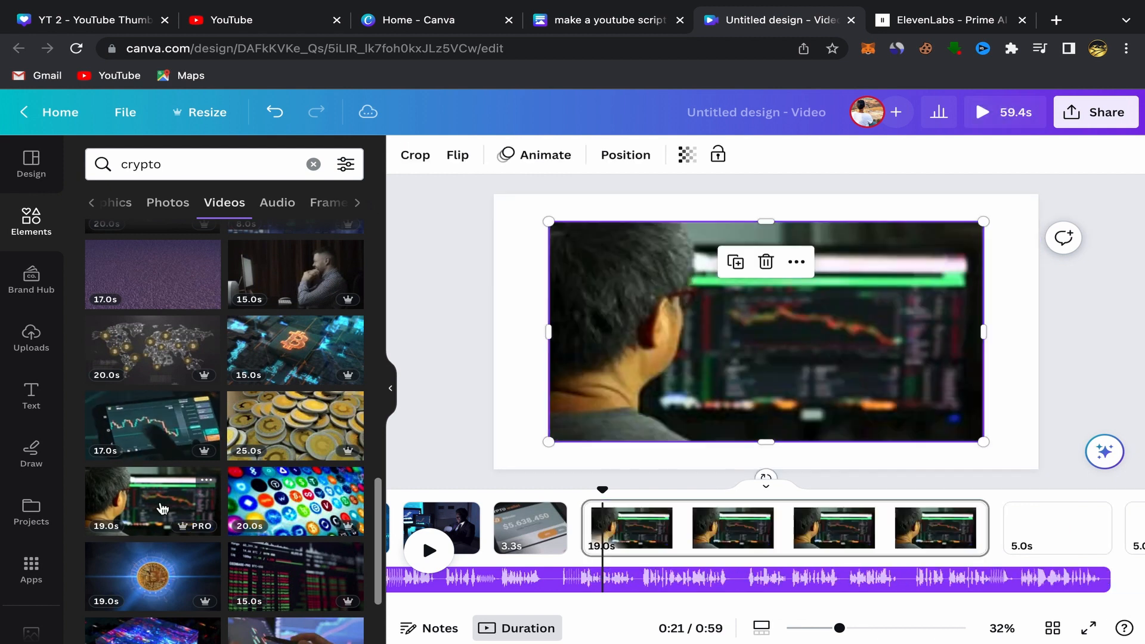
left_click(797, 262)
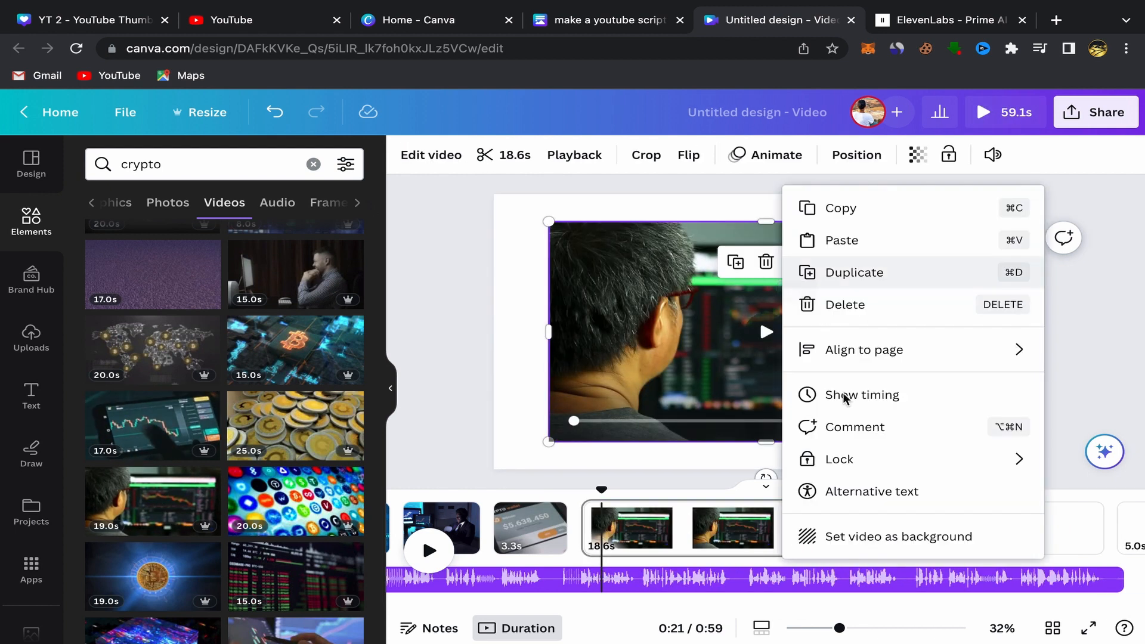
left_click(828, 536)
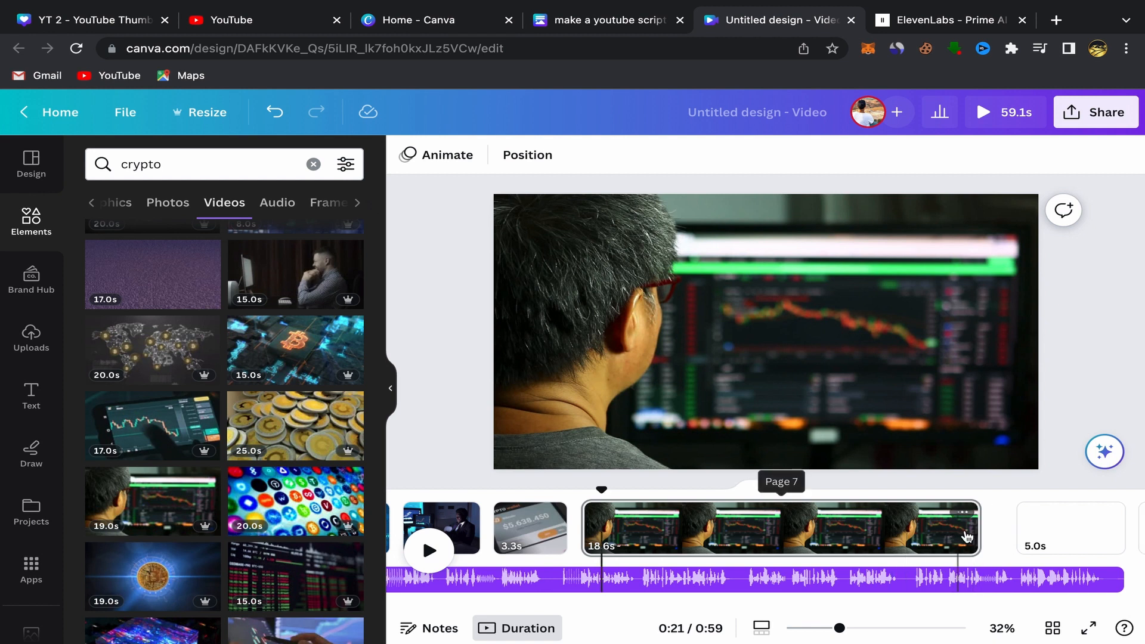
left_click_drag(760, 529, 653, 525)
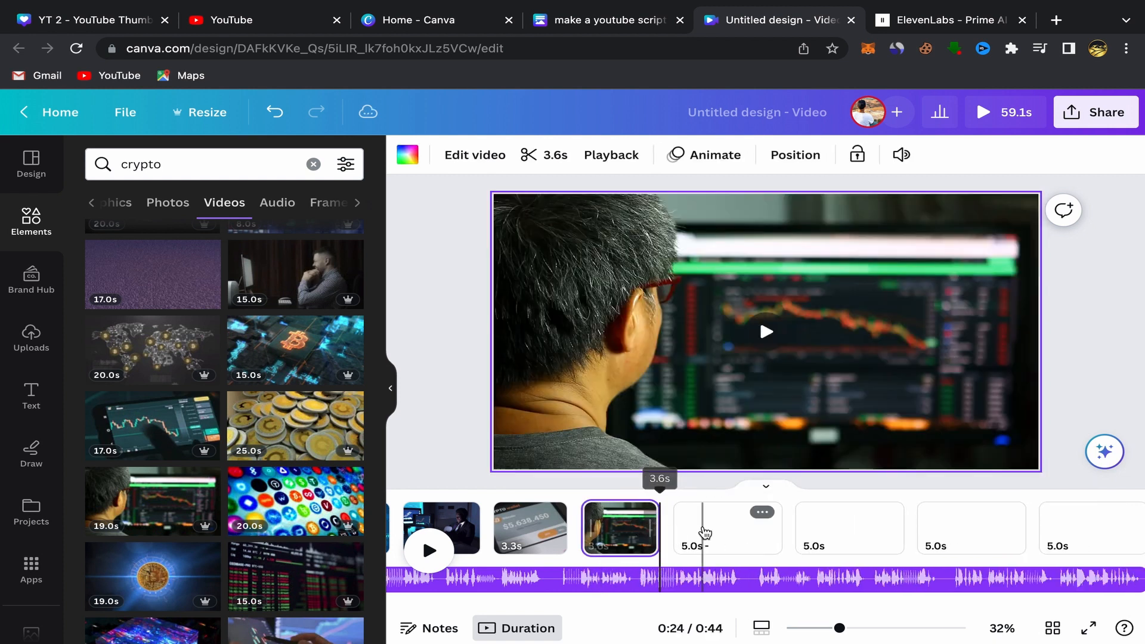
Fill the eighth page with the 19-second clip of a hand with a pen at a chart as background and trim it to 3.7 seconds
left_click(704, 529)
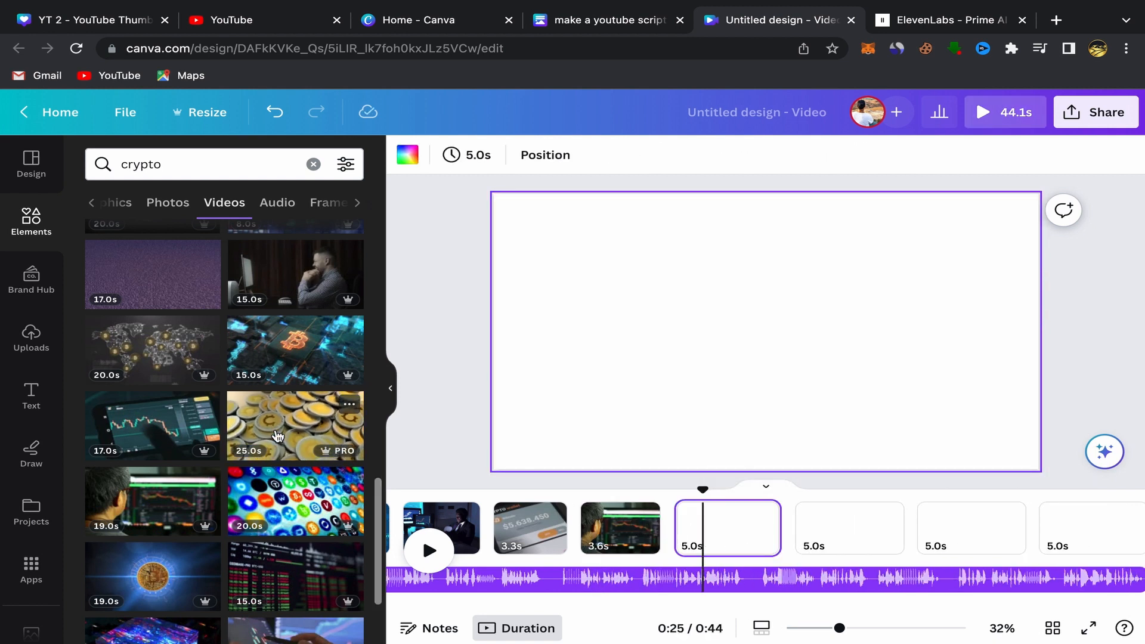
scroll(272, 535, "down", 3)
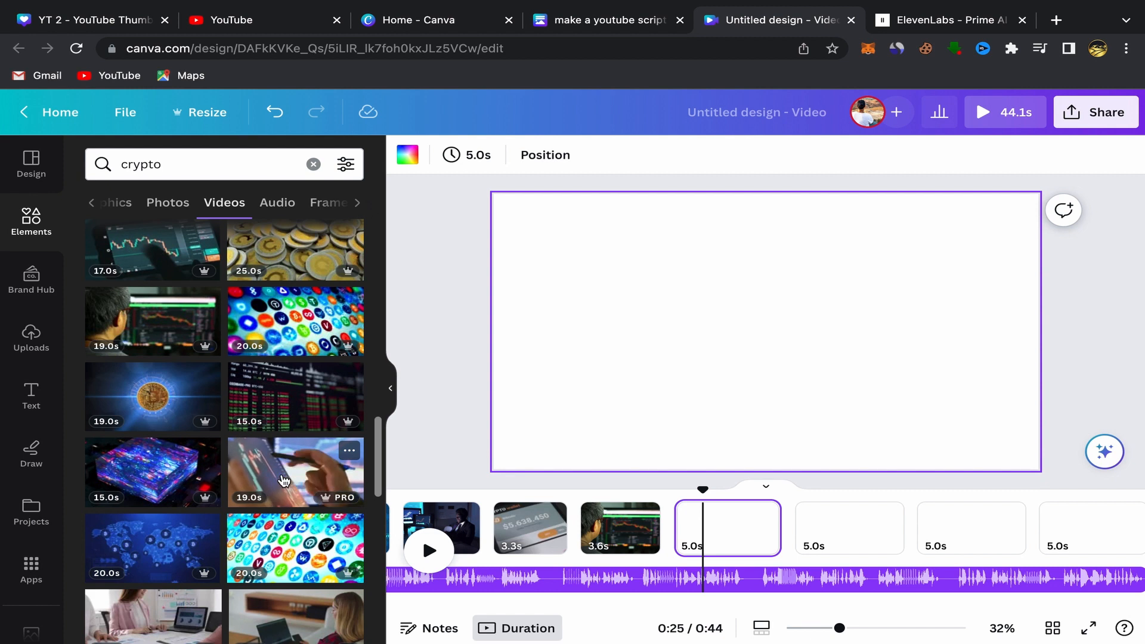
left_click(283, 481)
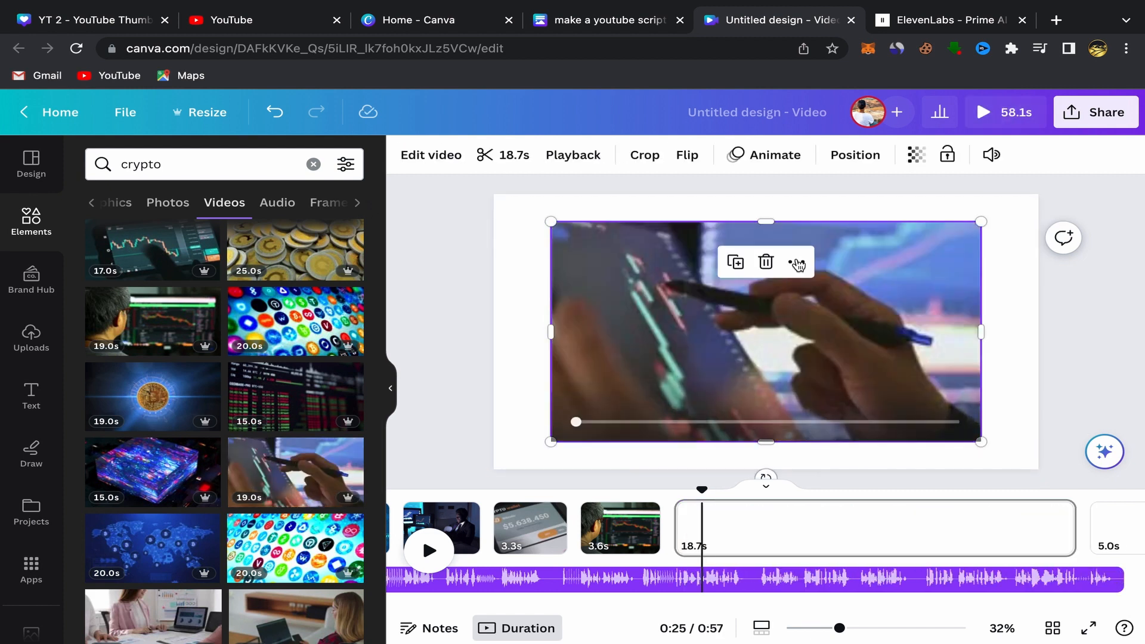
left_click(797, 263)
left_click(826, 538)
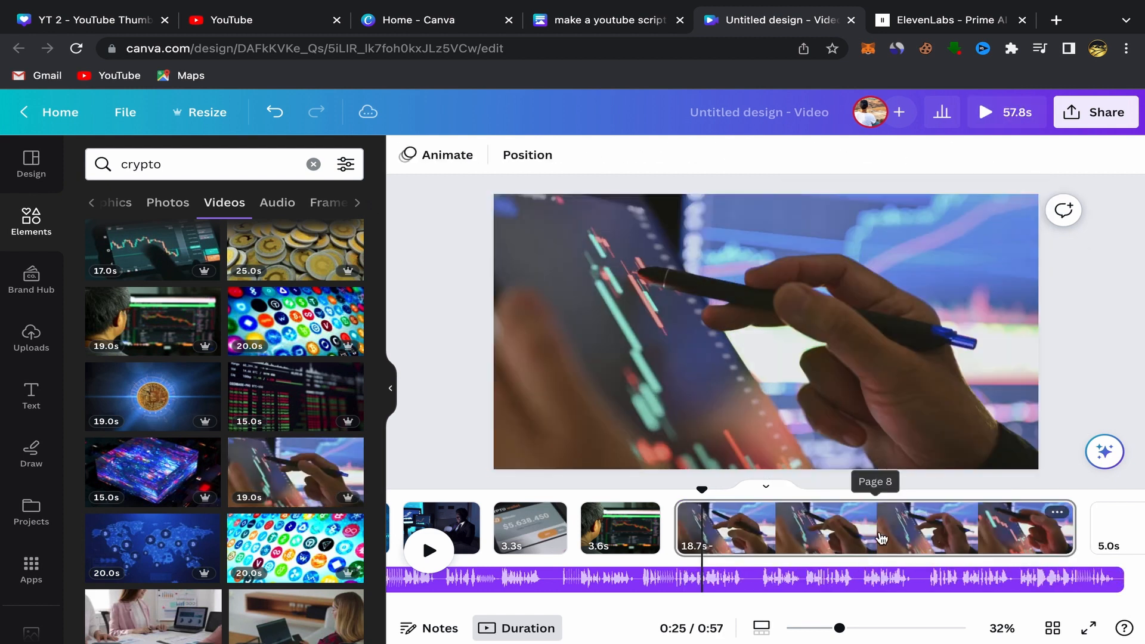
left_click_drag(1067, 542, 671, 533)
left_click_drag(743, 538, 785, 529)
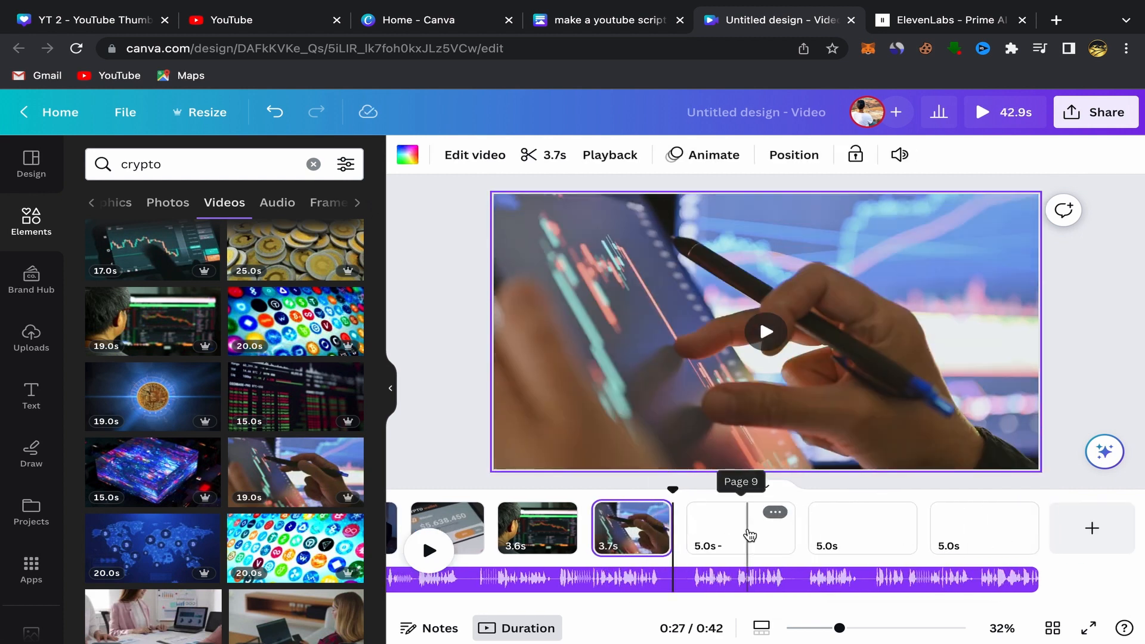
Fill the ninth page with the 16-second clip of a globe and chart on a laptop as background and trim it to 3.7 seconds
left_click(748, 534)
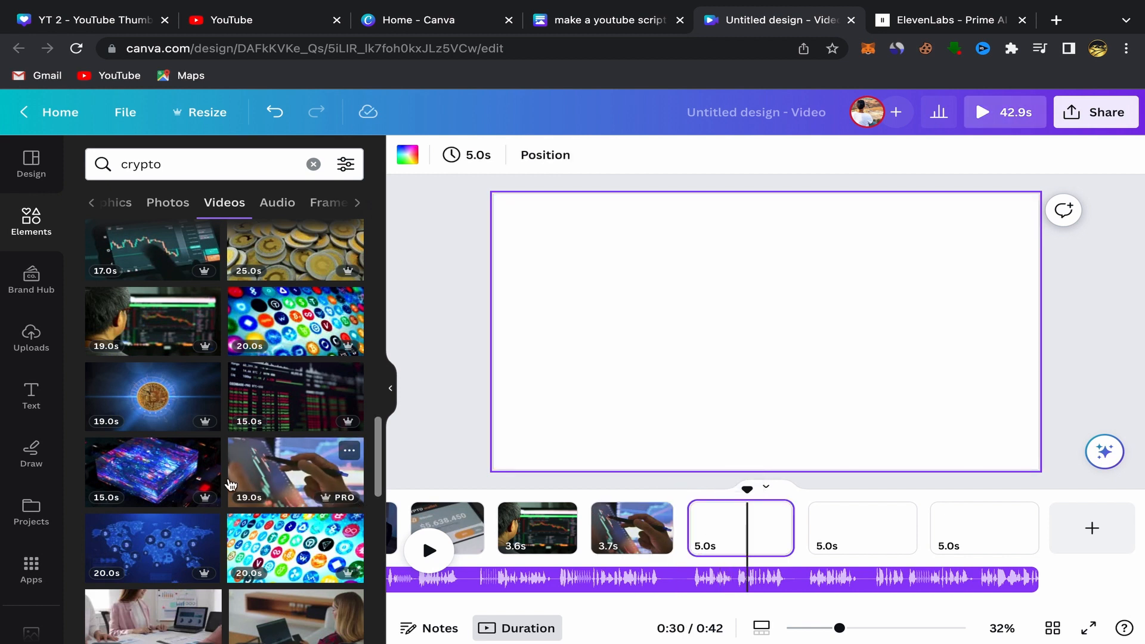
scroll(266, 522, "down", 1)
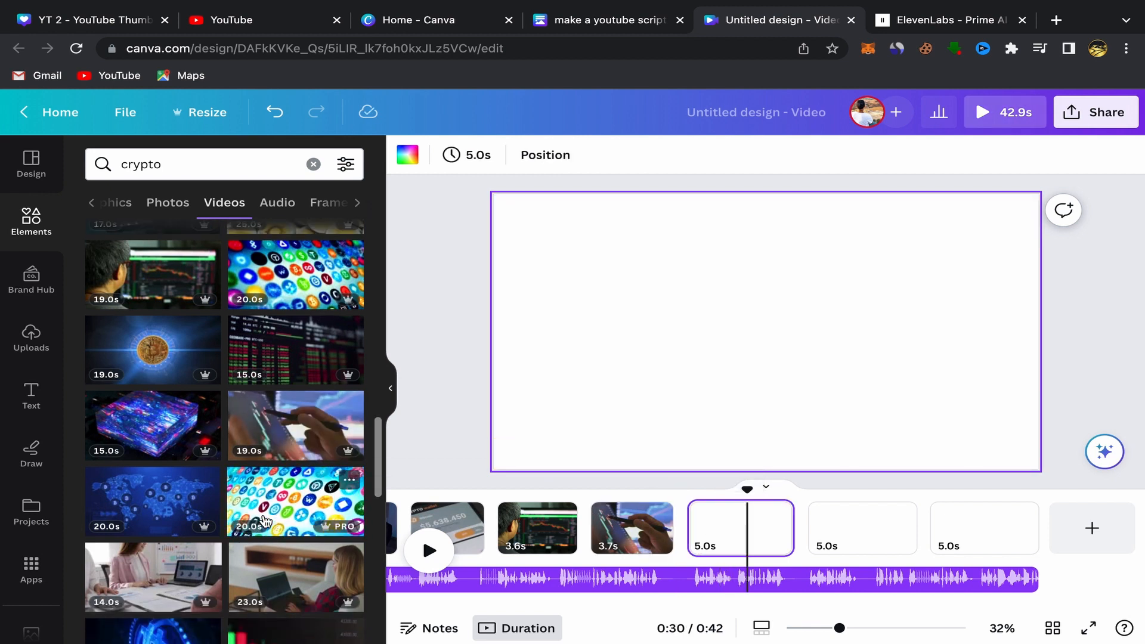
scroll(271, 431, "down", 3)
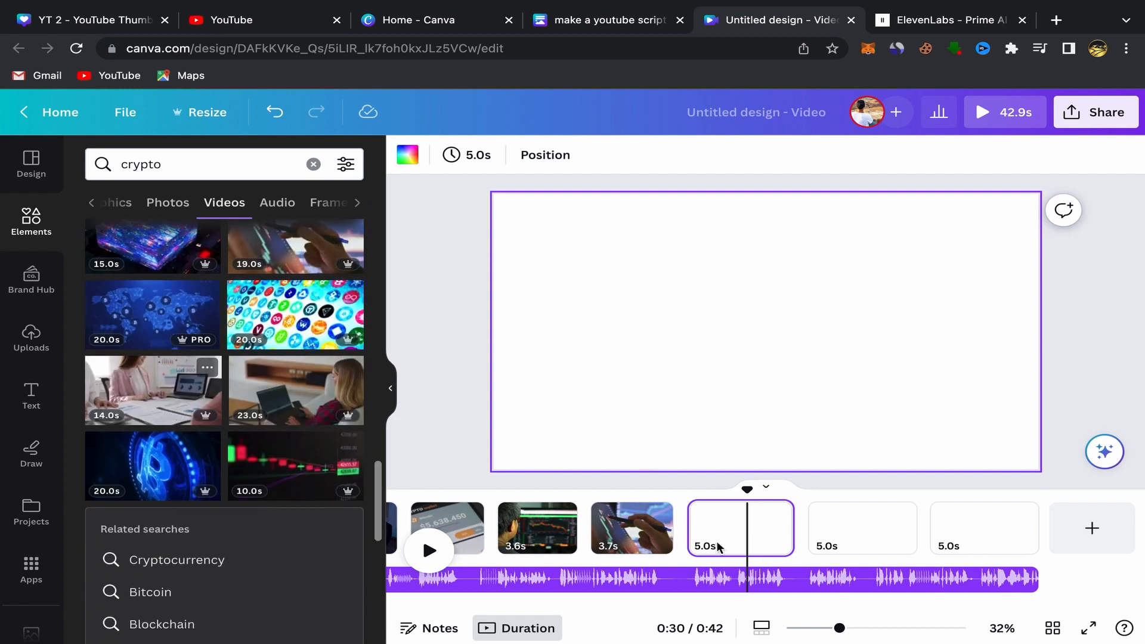
scroll(268, 403, "down", 5)
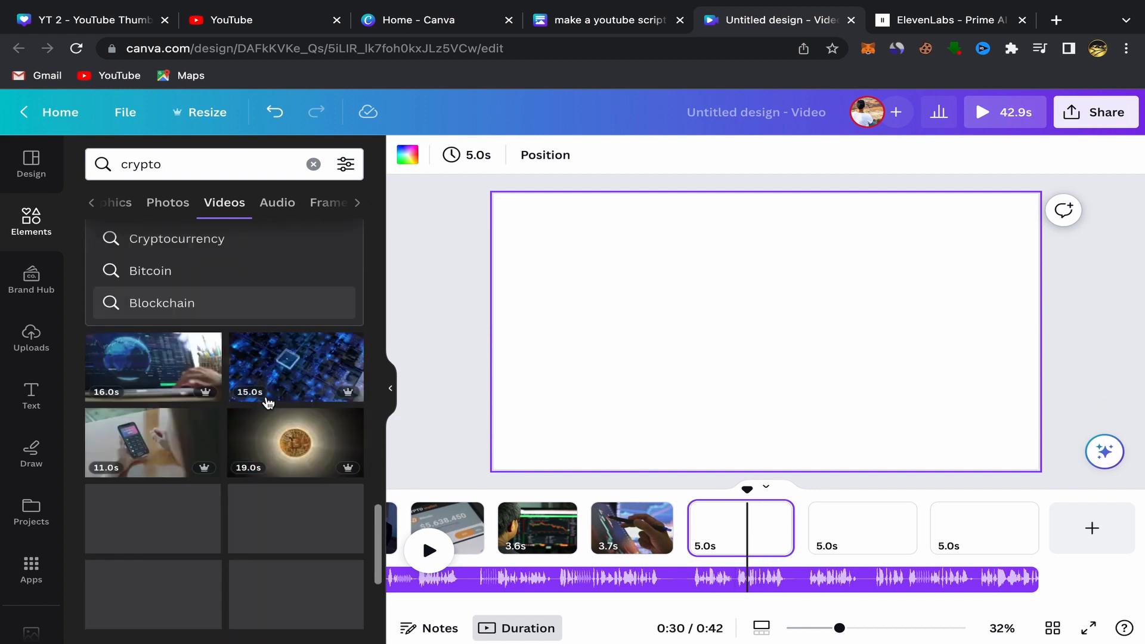
scroll(269, 404, "down", 1)
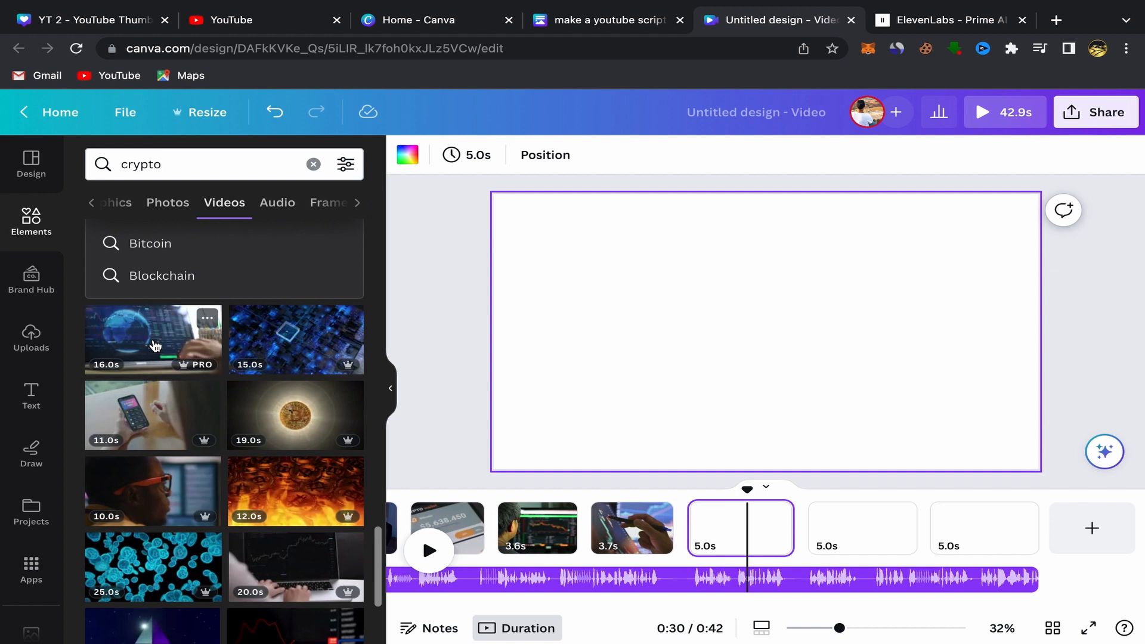
left_click(155, 346)
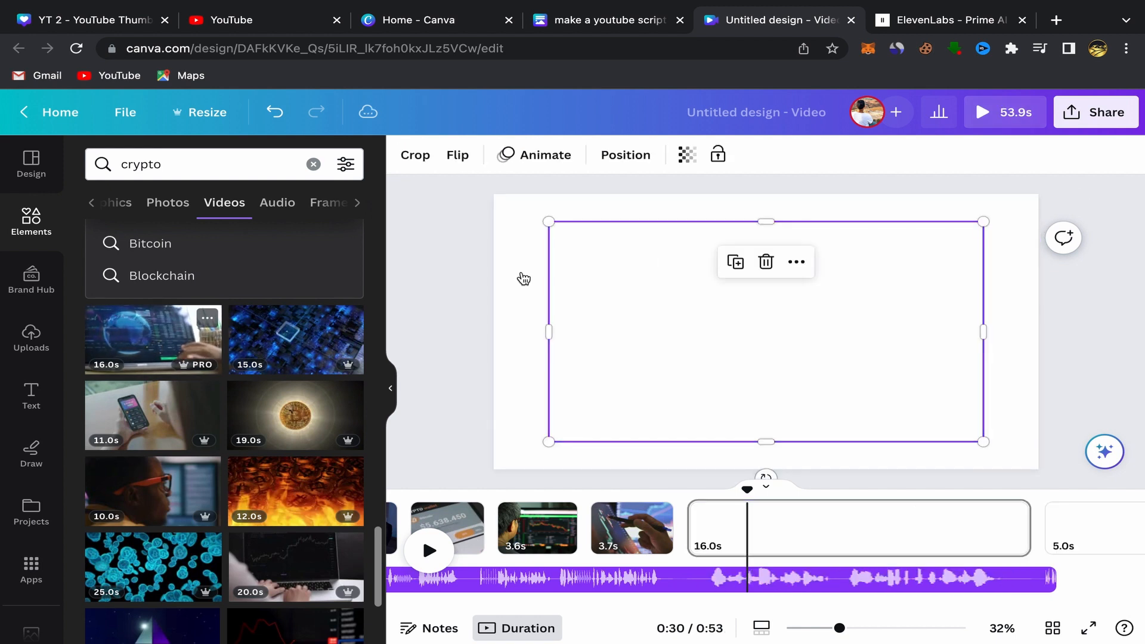
left_click(796, 262)
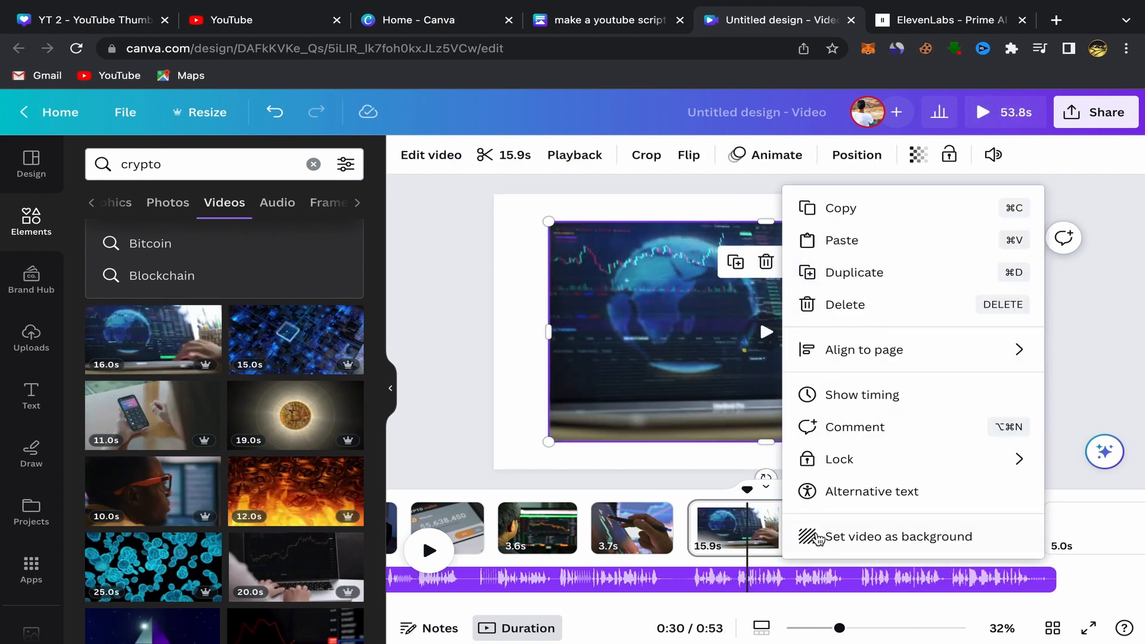
left_click(819, 537)
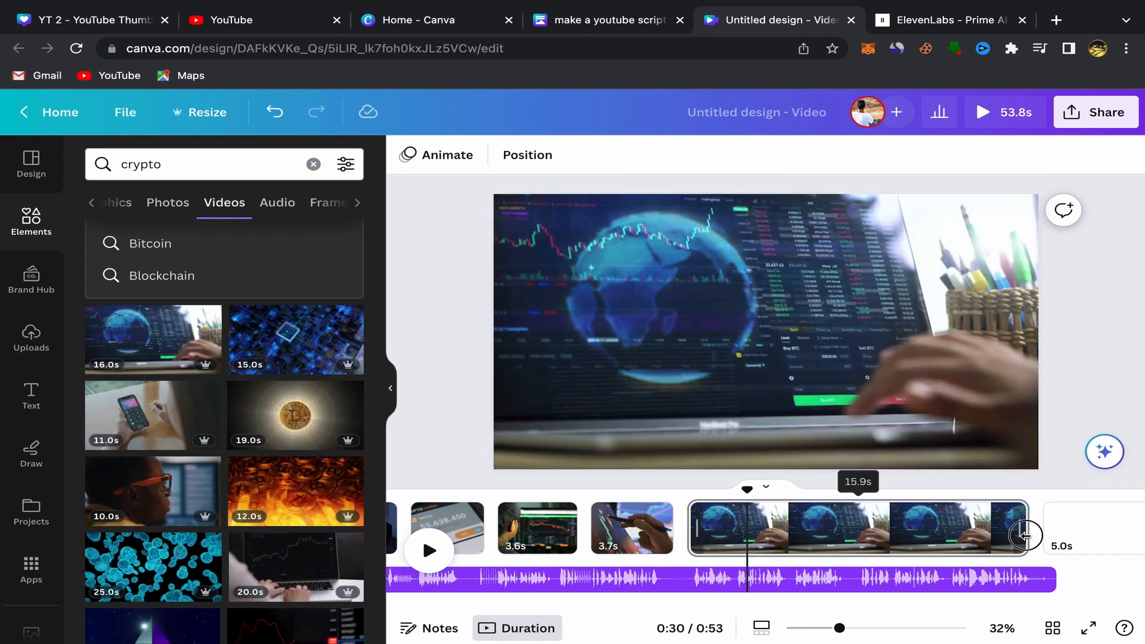
left_click_drag(1025, 535, 799, 528)
Fill the tenth page with the 11-second close-up clip of red price charts as background and trim it to 3.5 seconds
left_click(853, 533)
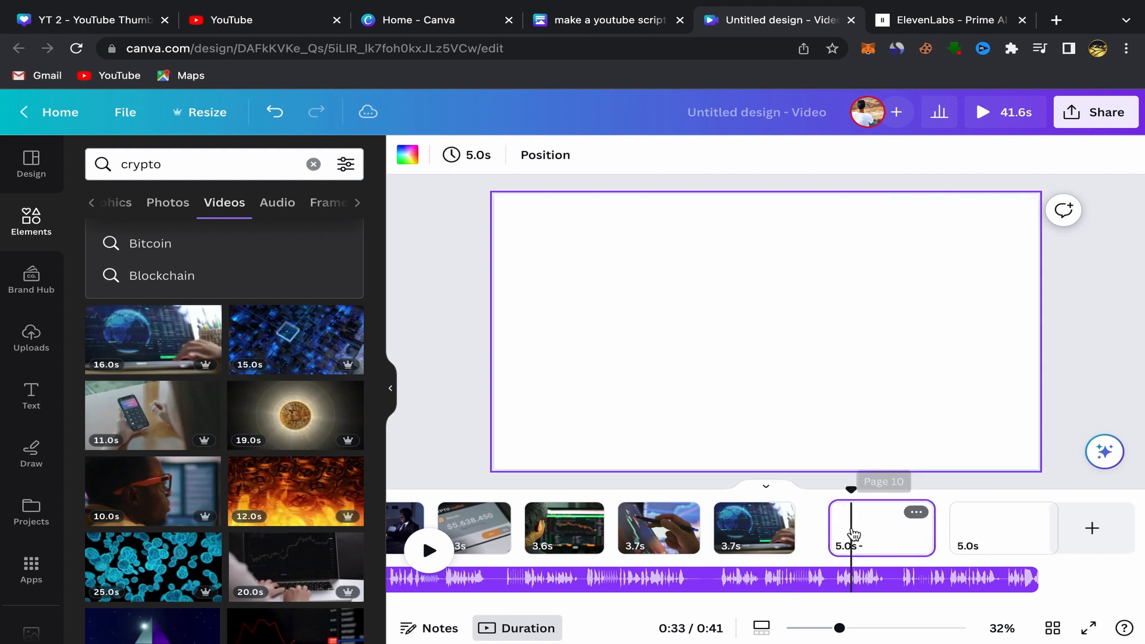
scroll(294, 465, "down", 2)
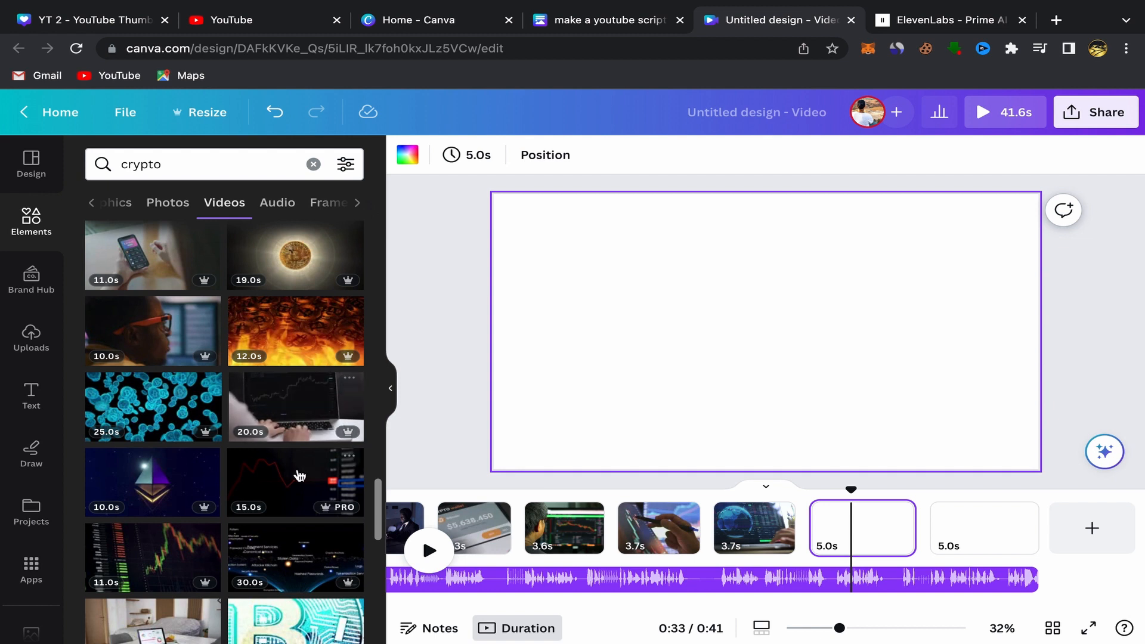
scroll(294, 476, "down", 5)
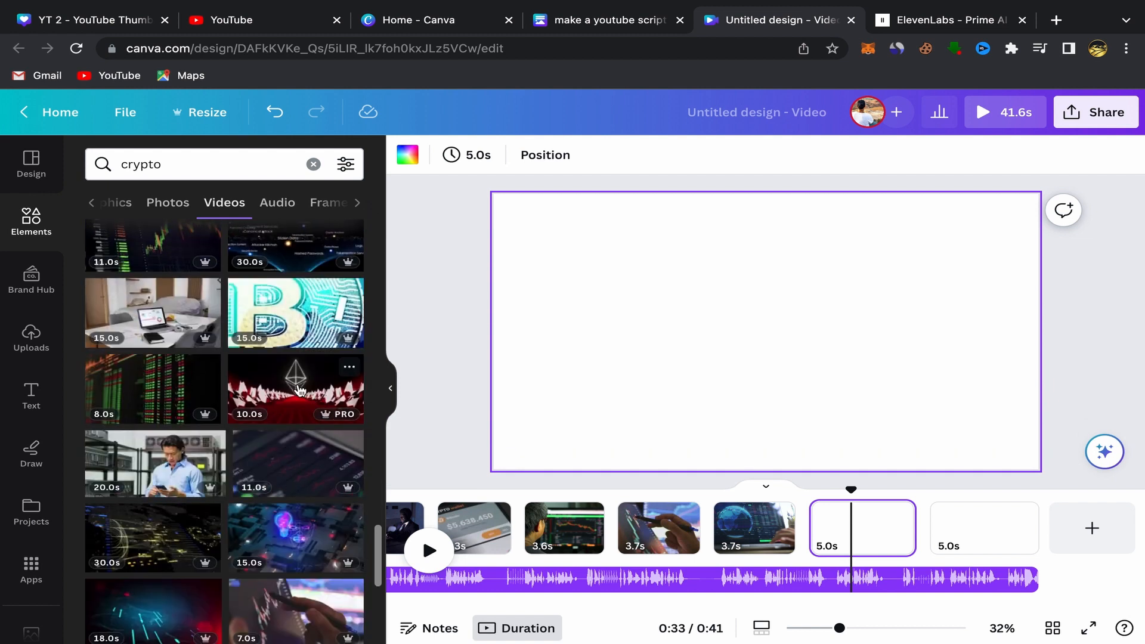
scroll(279, 464, "down", 2)
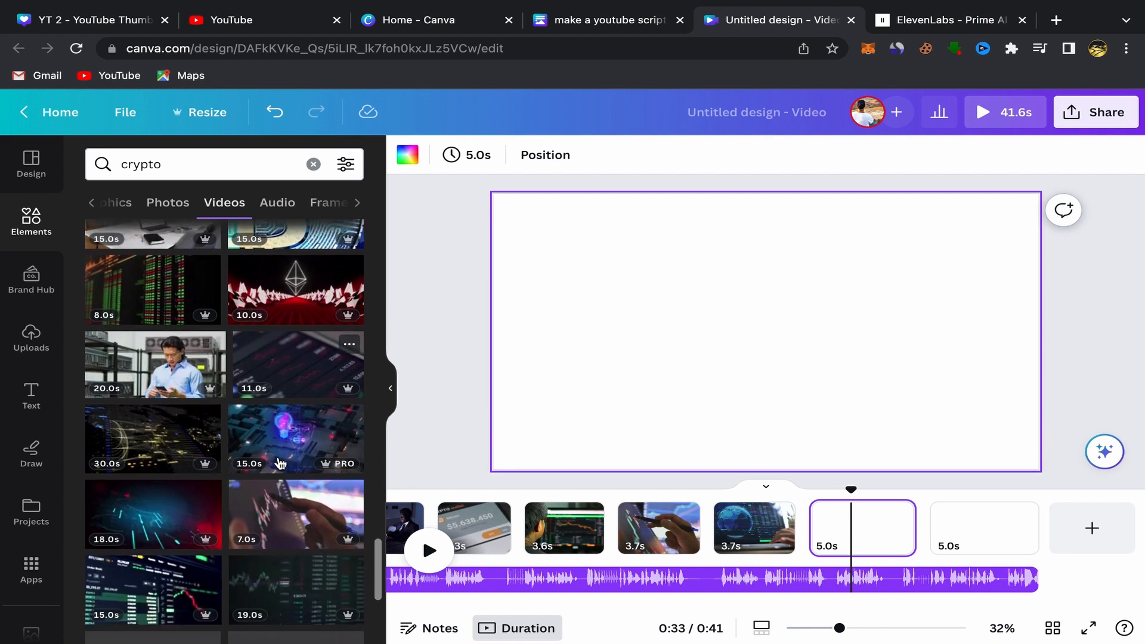
left_click(293, 374)
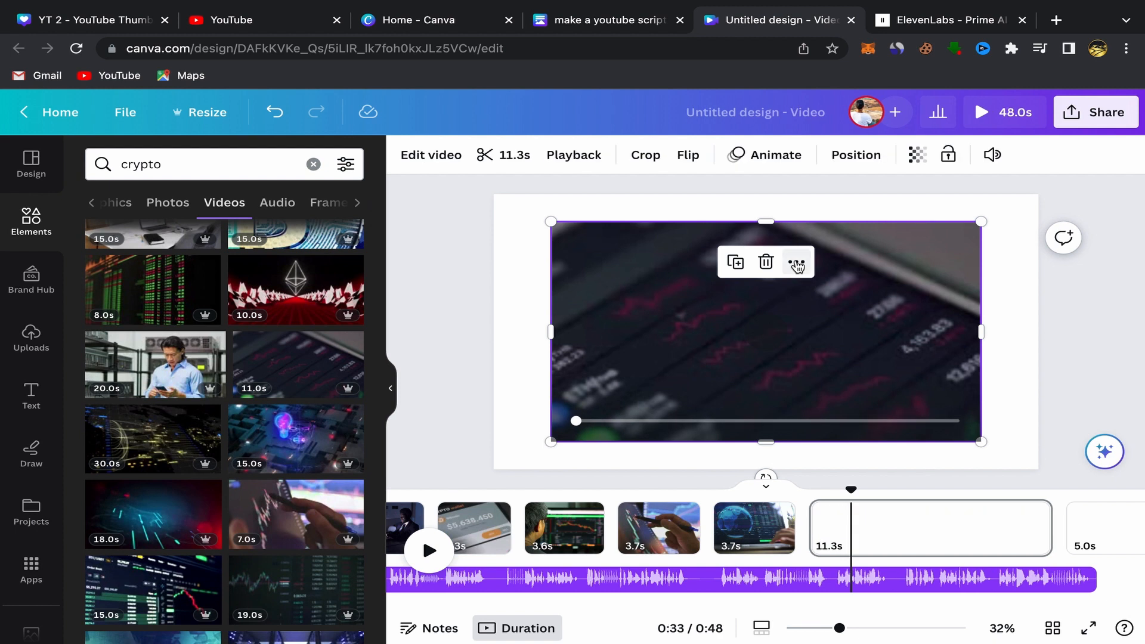
left_click(796, 262)
left_click(835, 537)
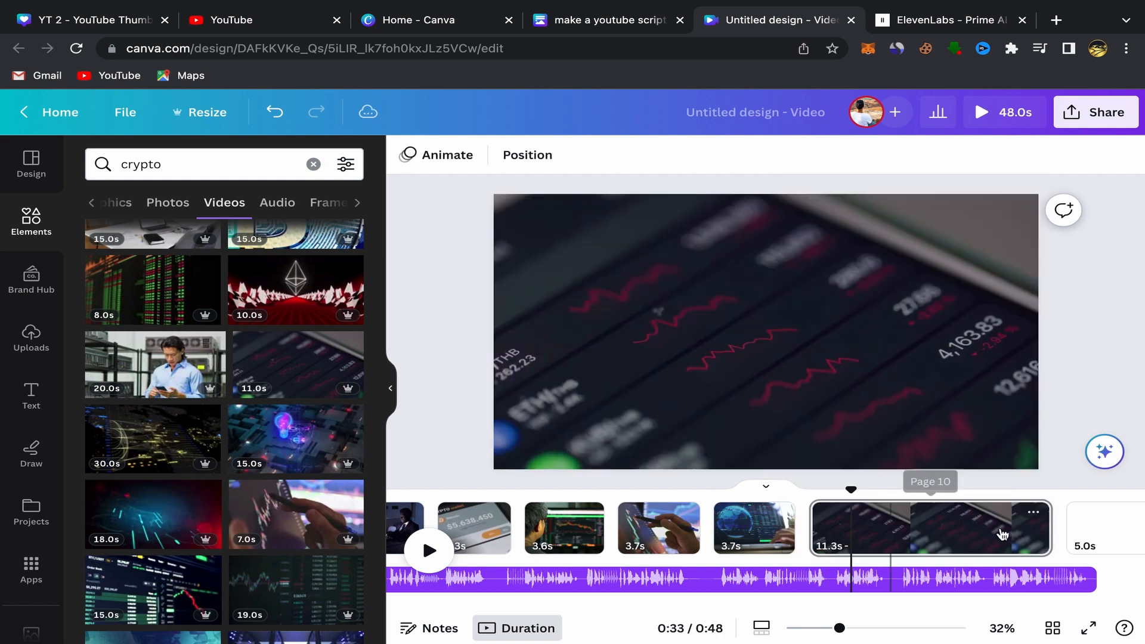
left_click_drag(1035, 539, 814, 534)
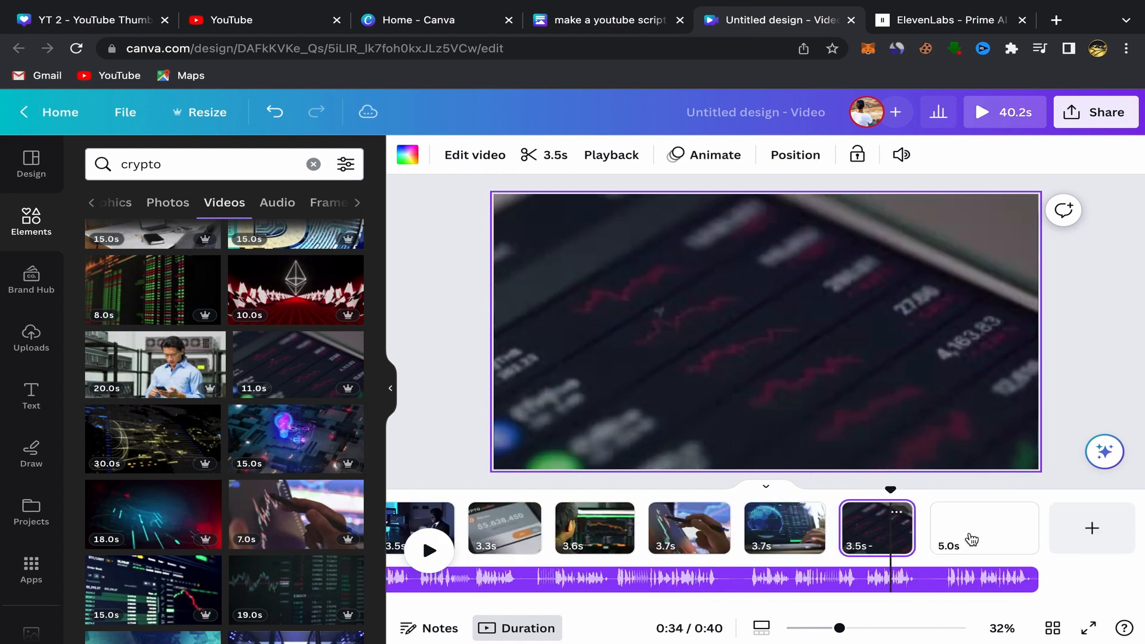
Fill the eleventh page with the 6-second clip of a purple statue among candlestick charts as background
scroll(266, 460, "down", 5)
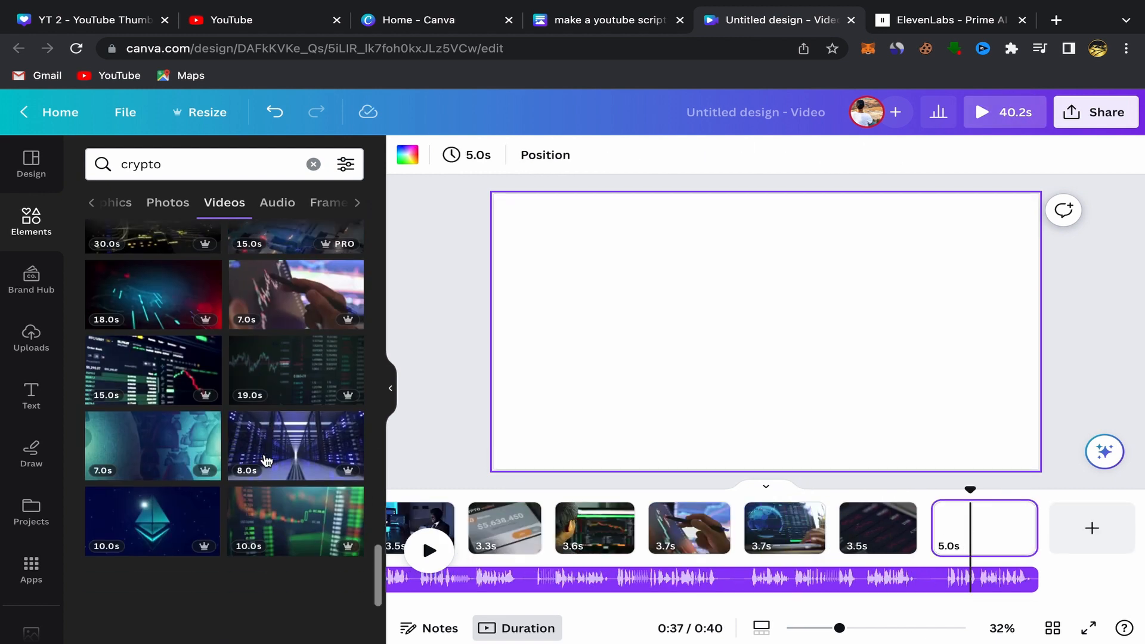
scroll(239, 417, "down", 5)
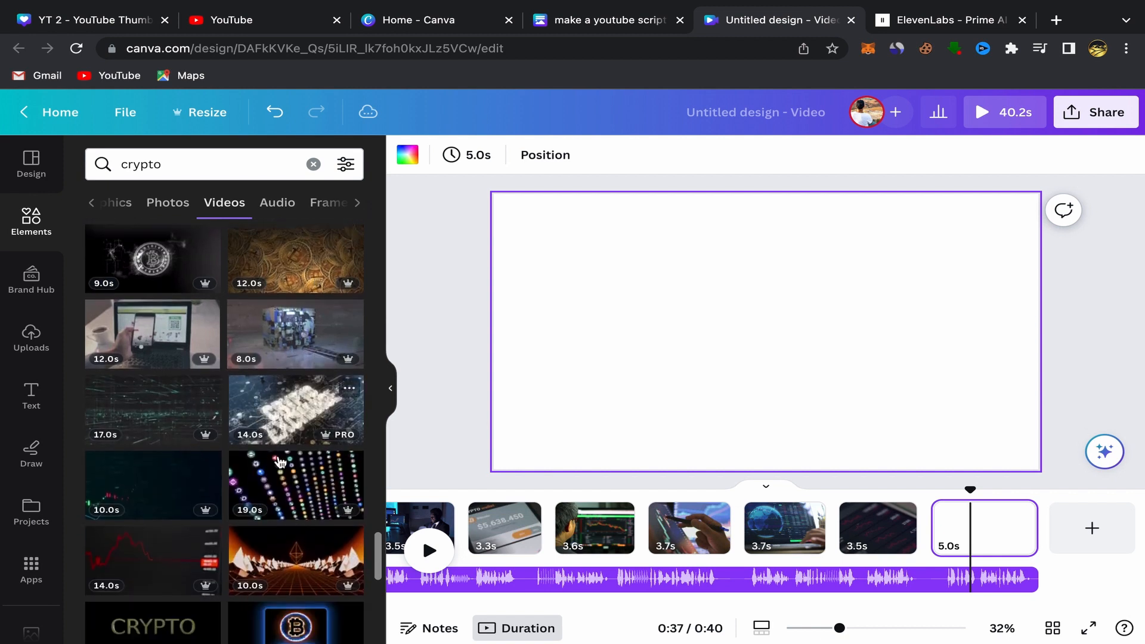
scroll(263, 446, "down", 2)
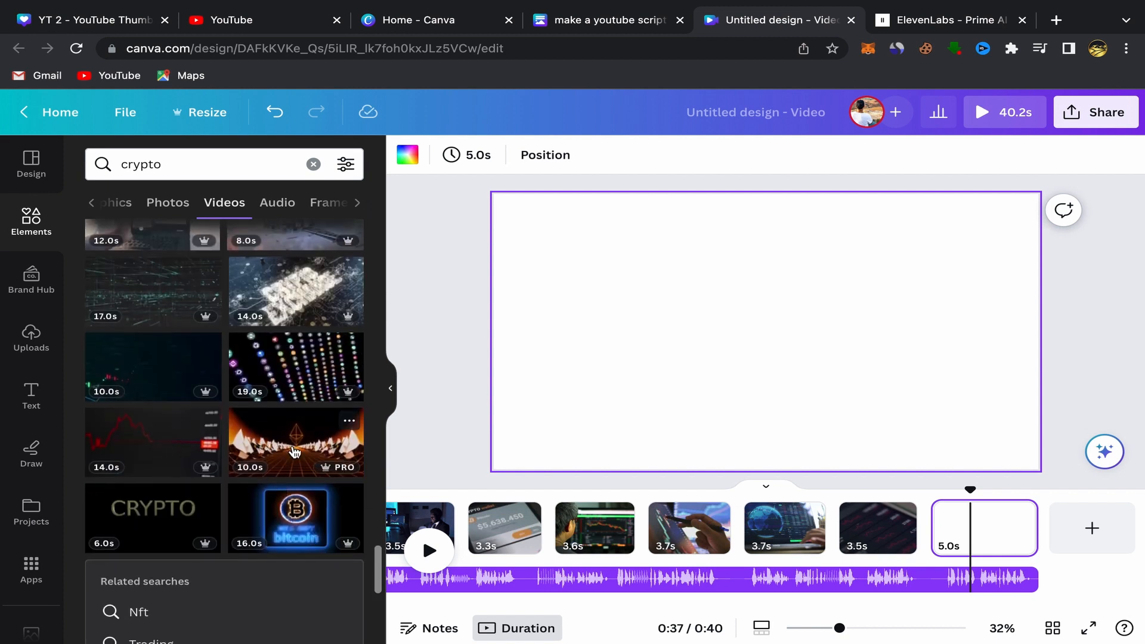
scroll(256, 451, "down", 7)
scroll(262, 460, "down", 1)
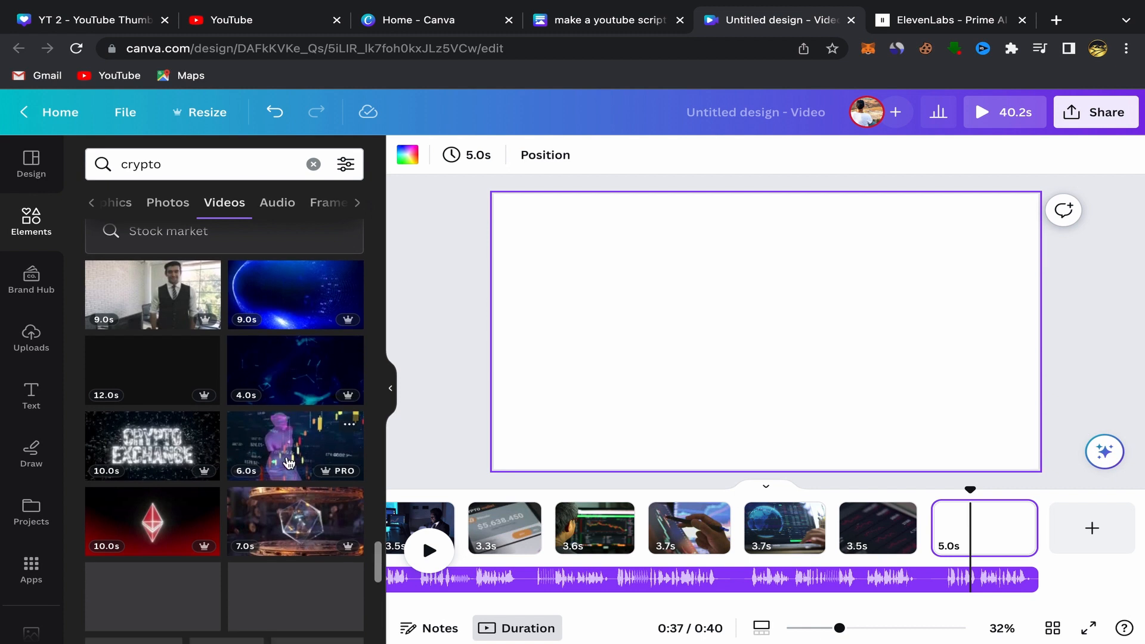
left_click(292, 452)
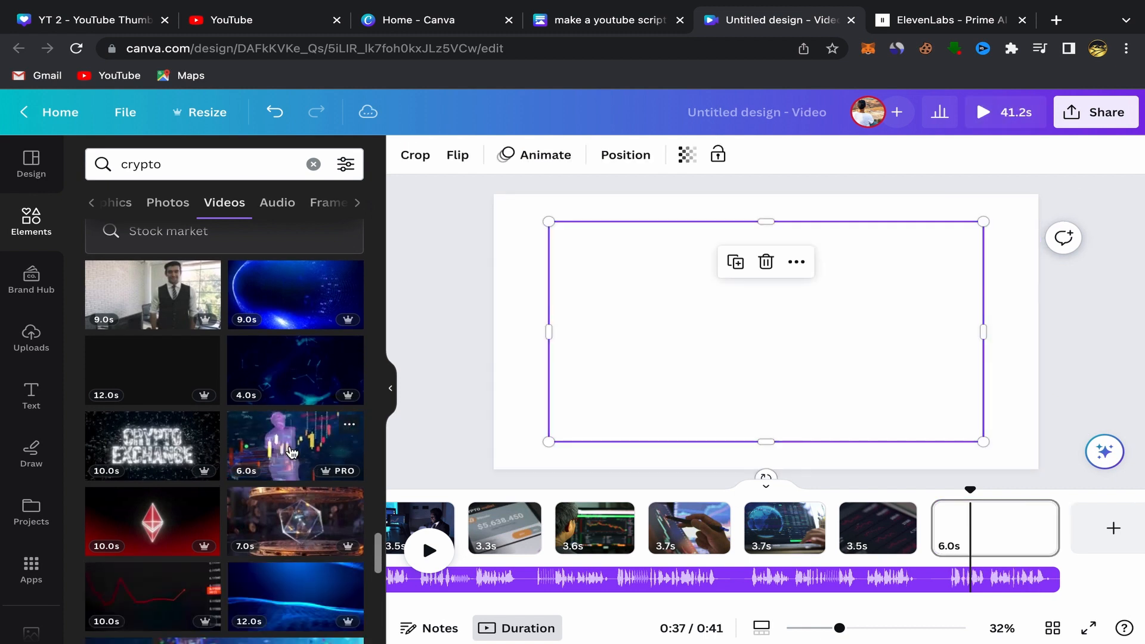
left_click(797, 262)
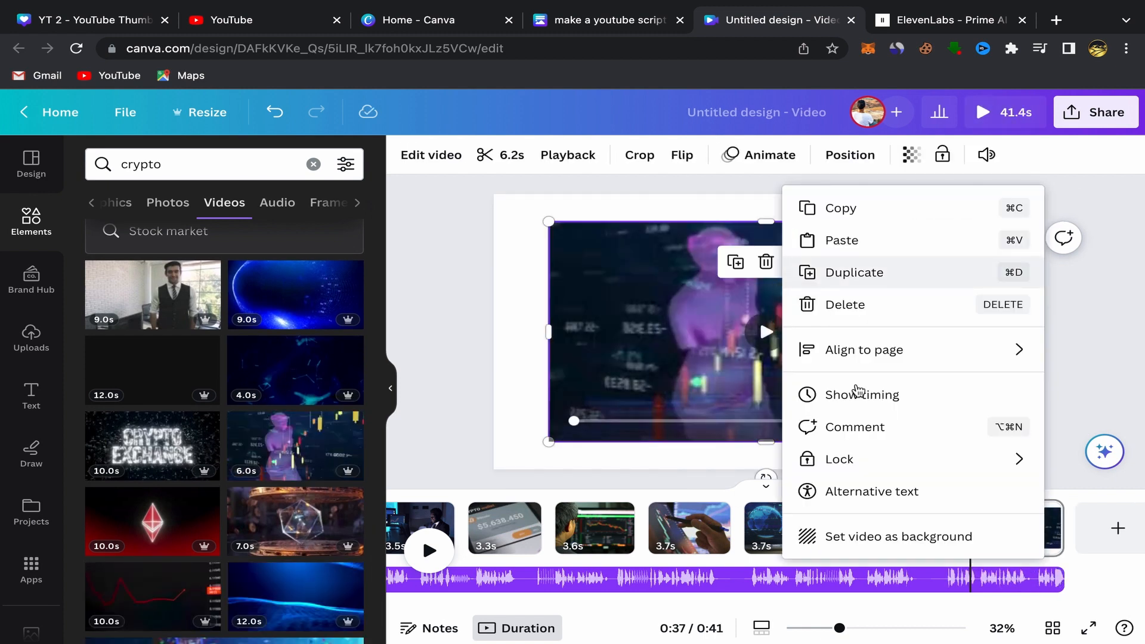
left_click(829, 536)
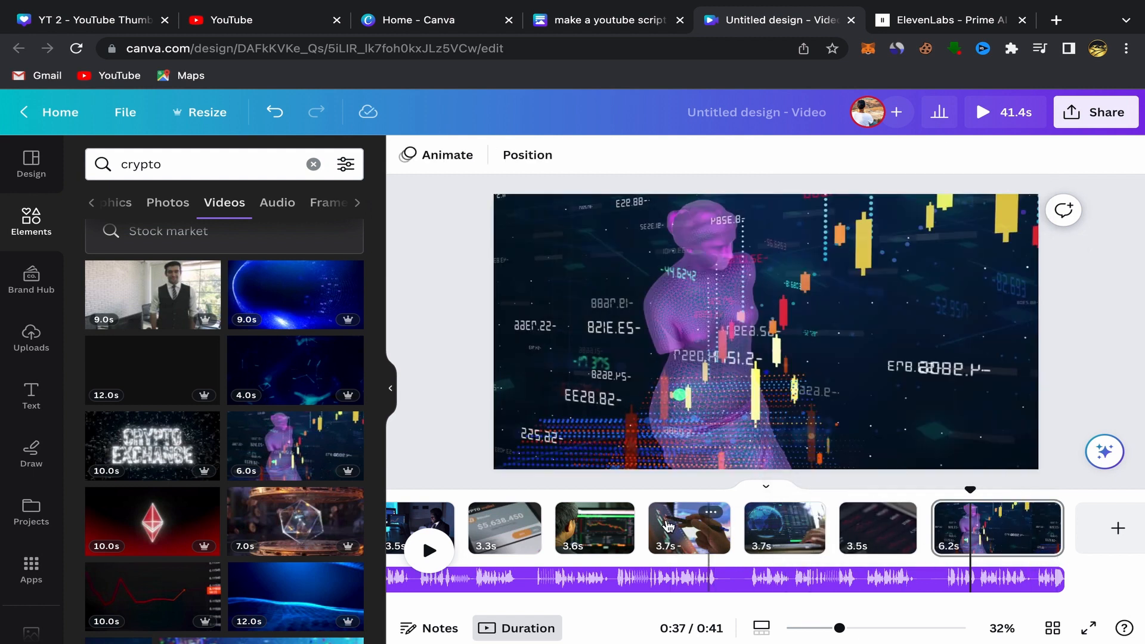
Open the transition choices between the first and second pages and preview the Dissolve, Slide, wipe, Match & Move, Flow and Stack styles
scroll(696, 532, "left", 7)
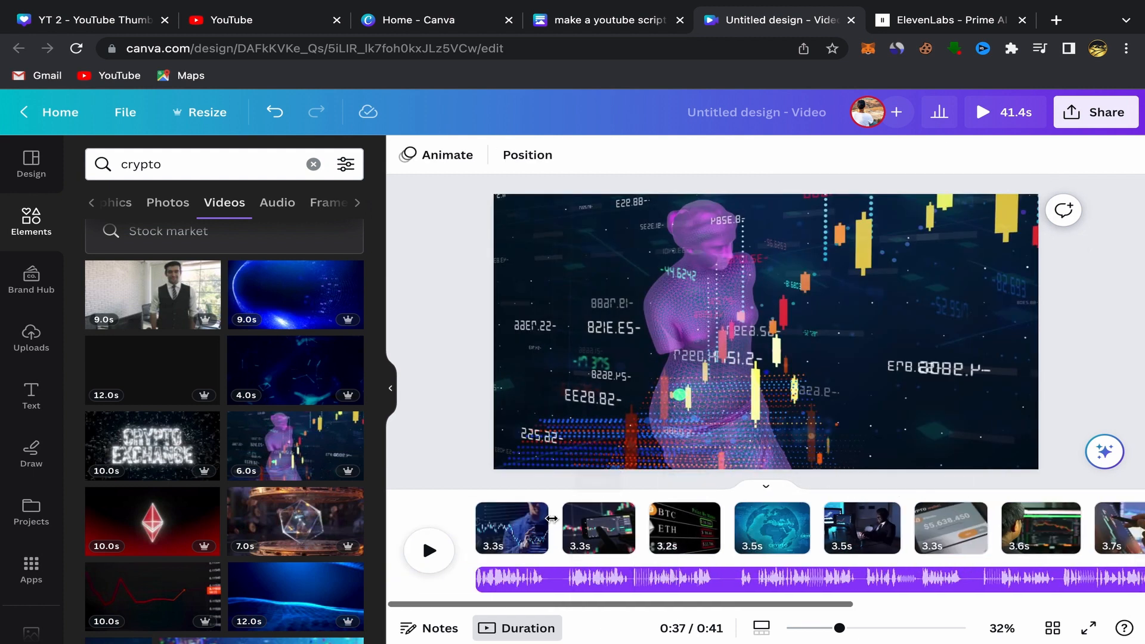
mouse_move(559, 531)
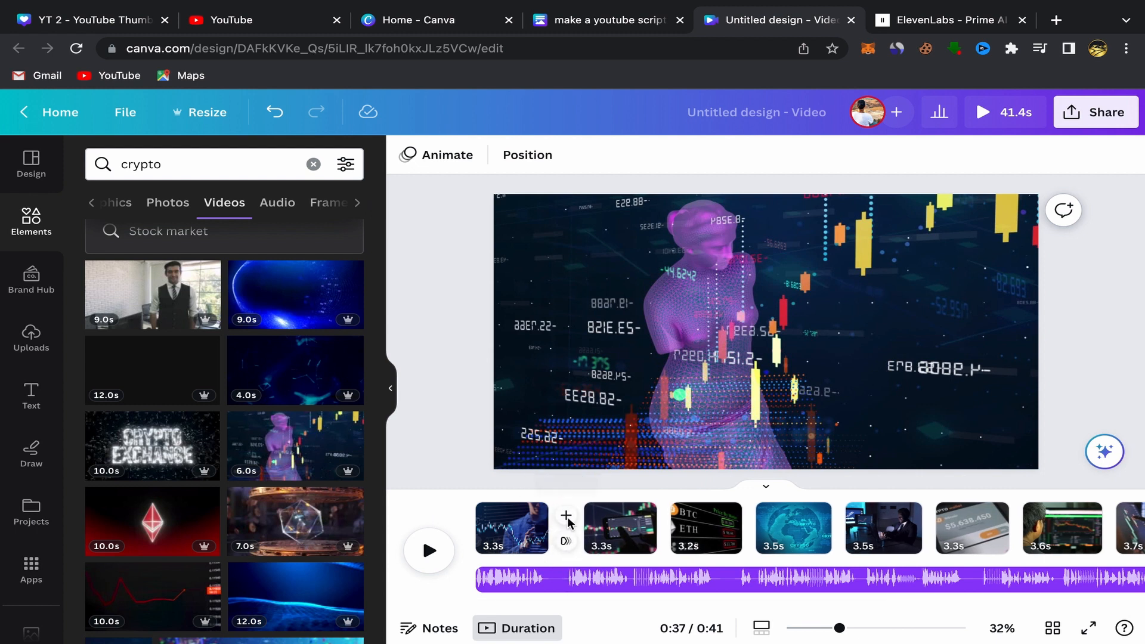
left_click(566, 542)
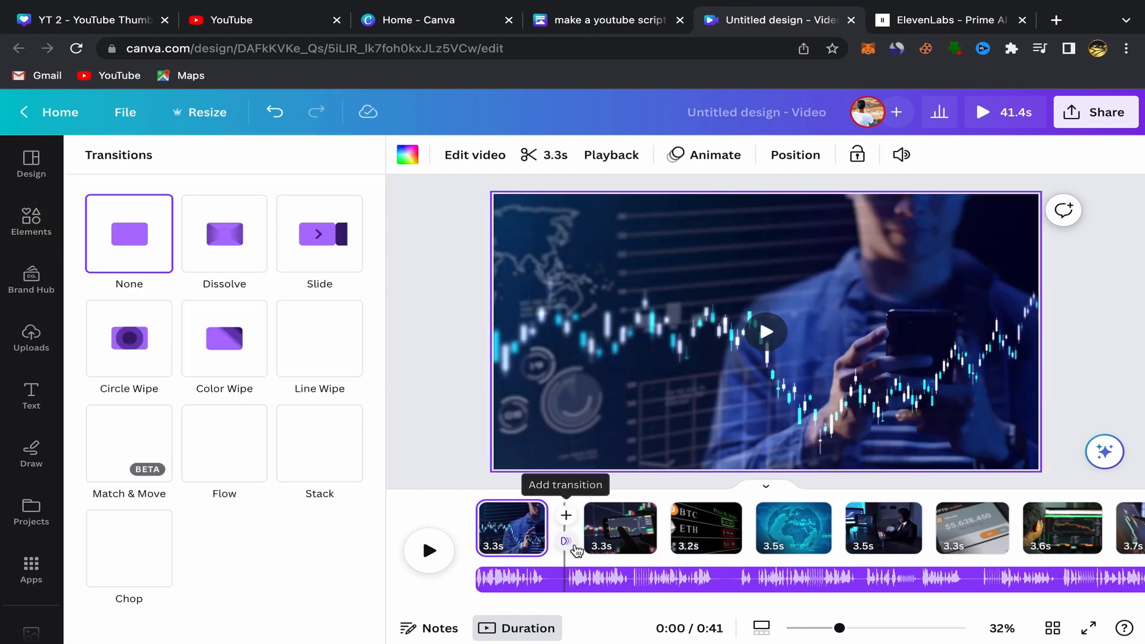
left_click(224, 234)
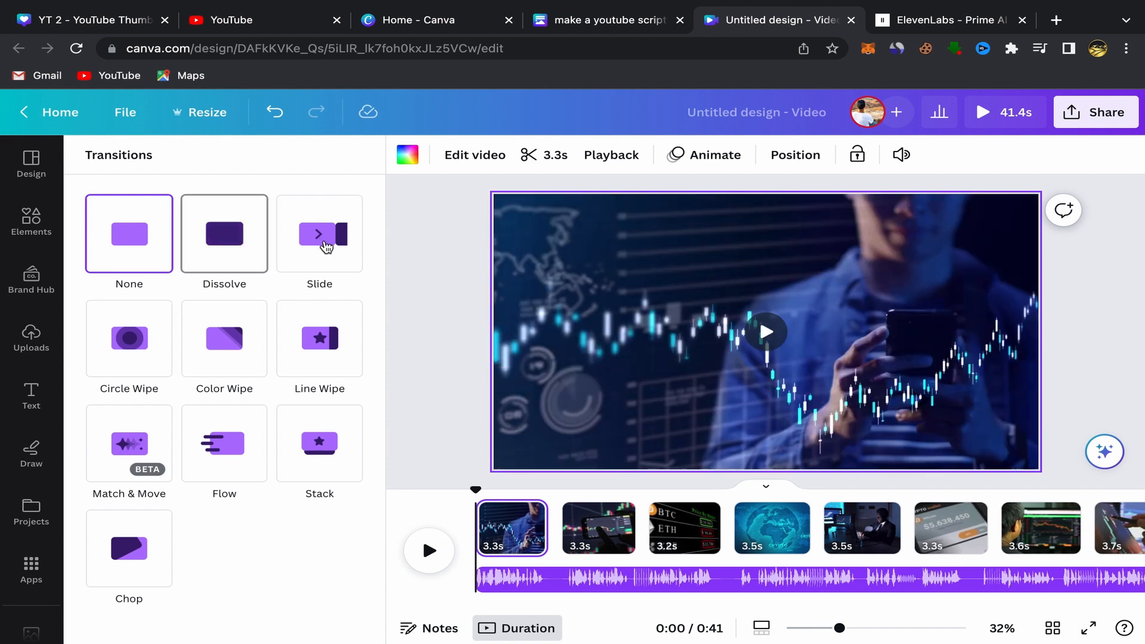
left_click(327, 246)
left_click(332, 340)
left_click(230, 335)
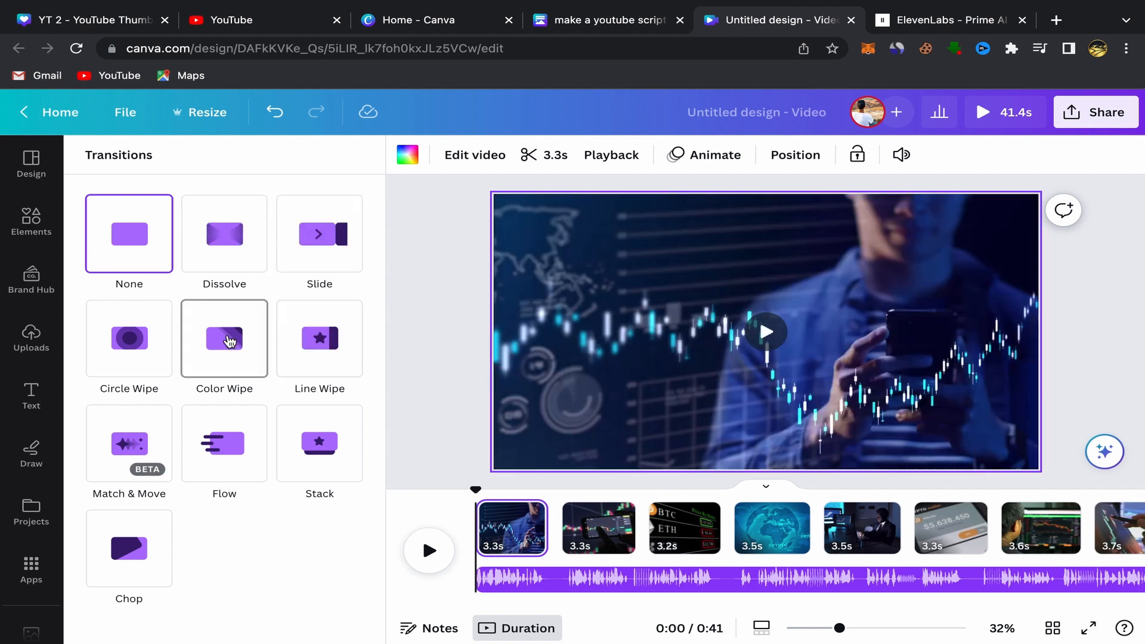
left_click(132, 342)
left_click(136, 418)
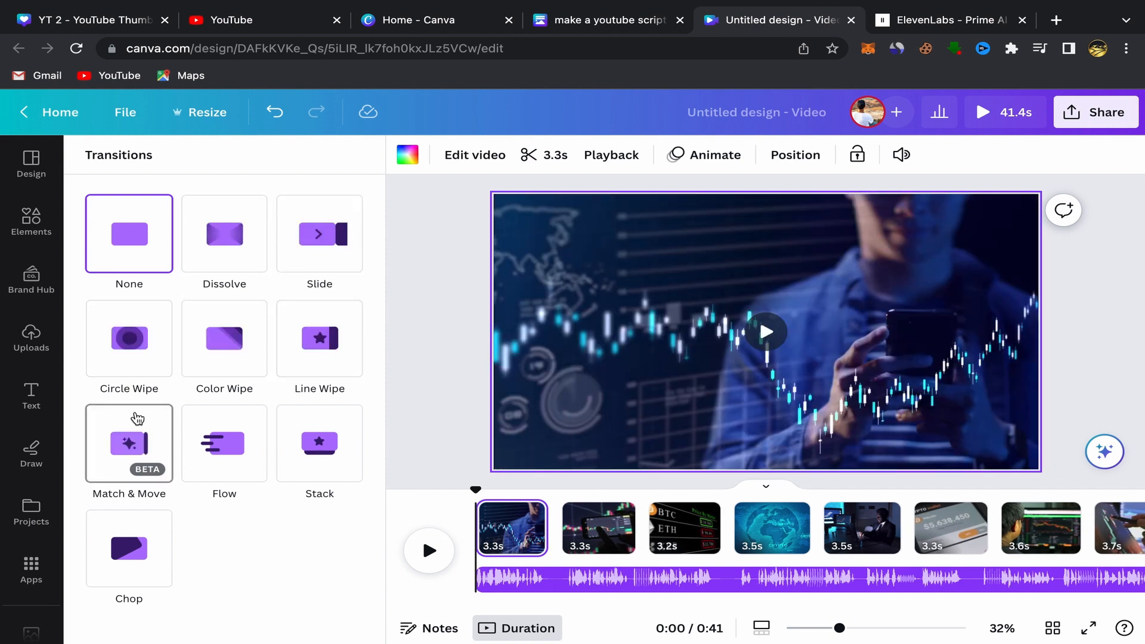
left_click(253, 455)
left_click(327, 456)
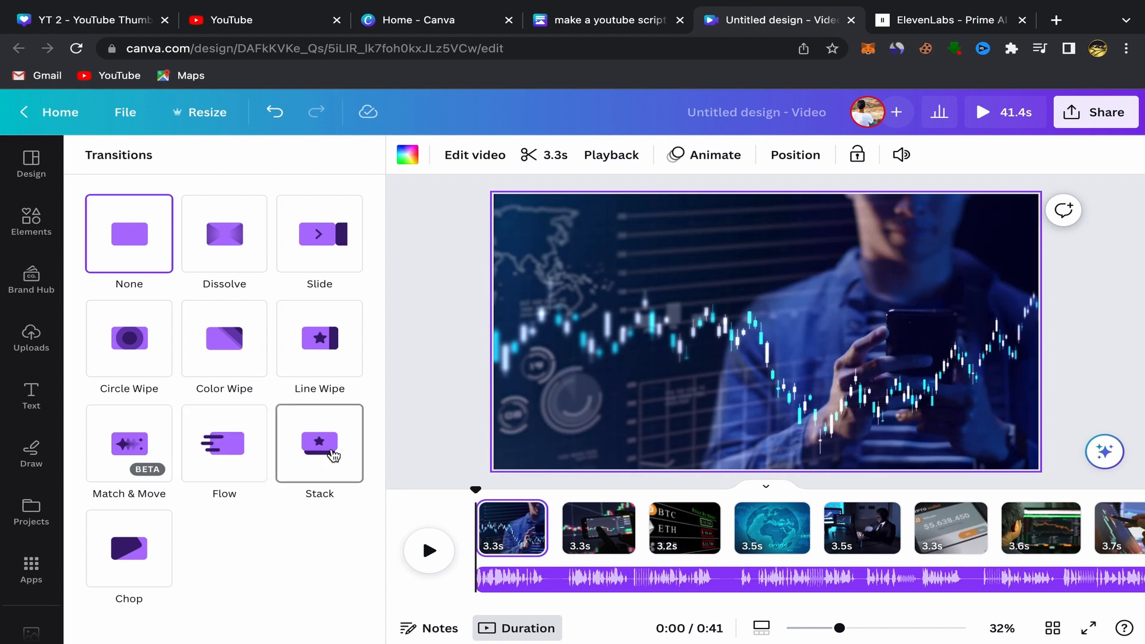
Add a Dissolve transition with a 0.3-second duration after the first page and apply it between all pages
left_click(227, 256)
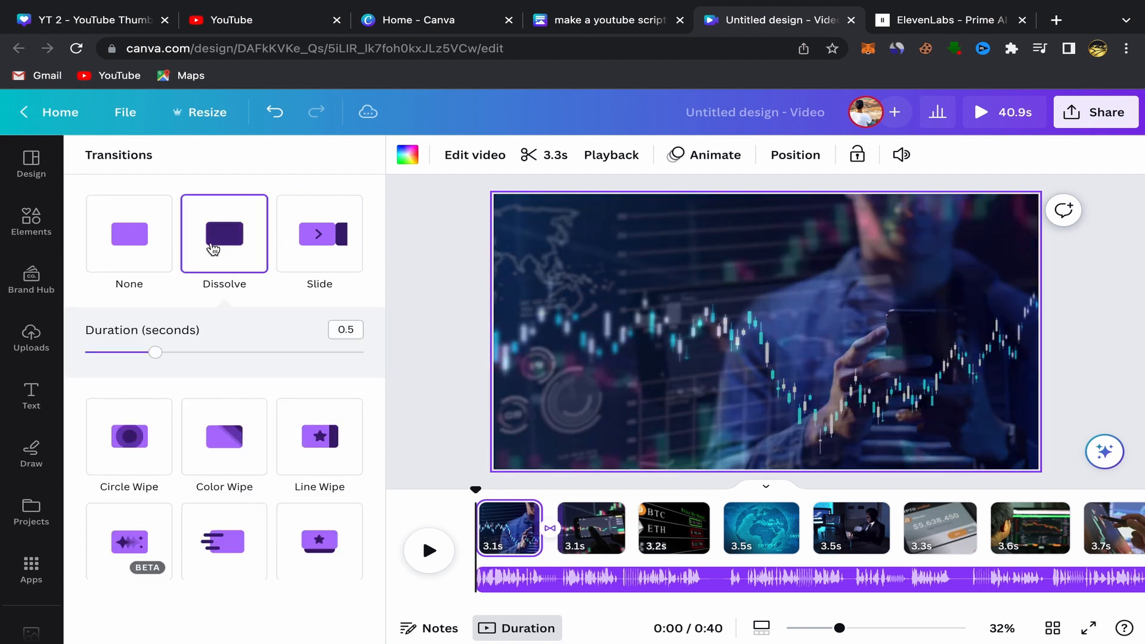
left_click_drag(156, 353, 118, 353)
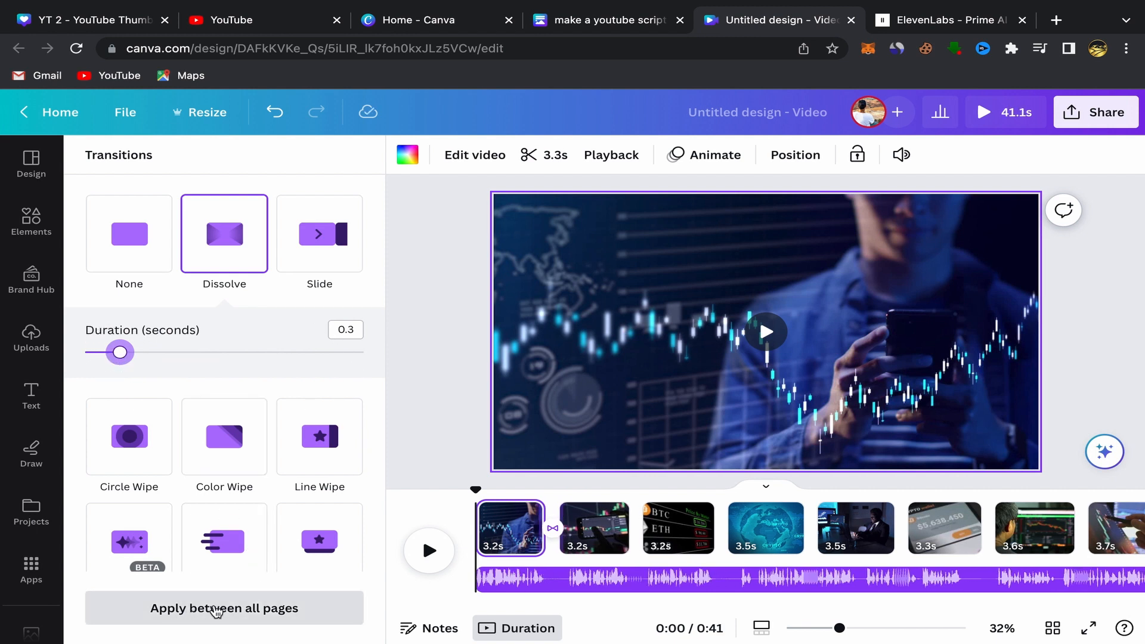
left_click(216, 609)
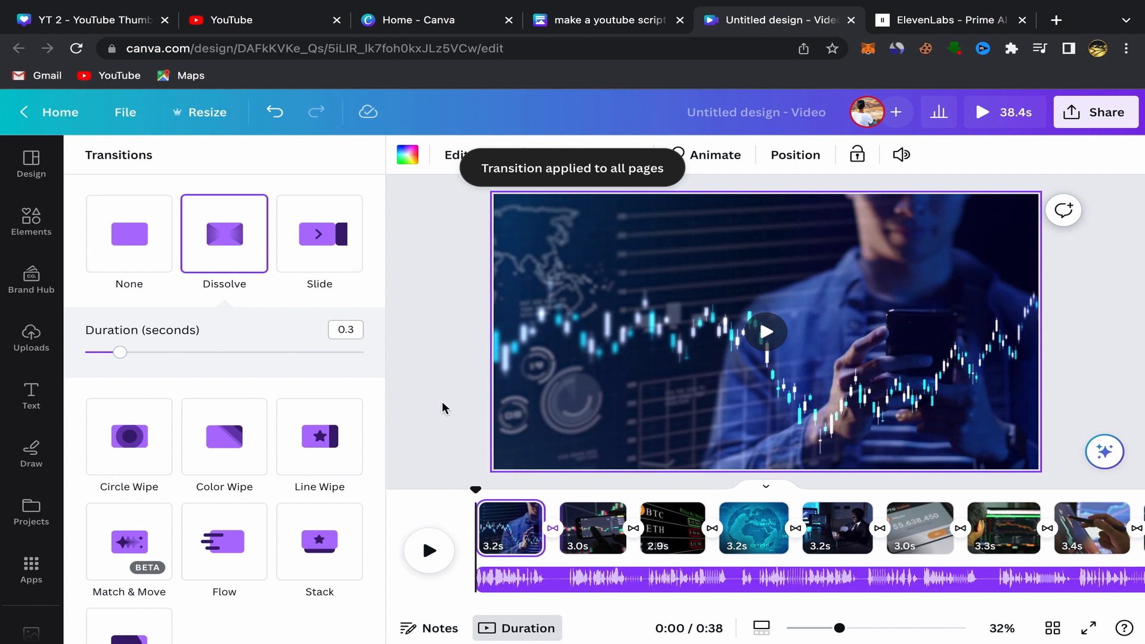
left_click(443, 409)
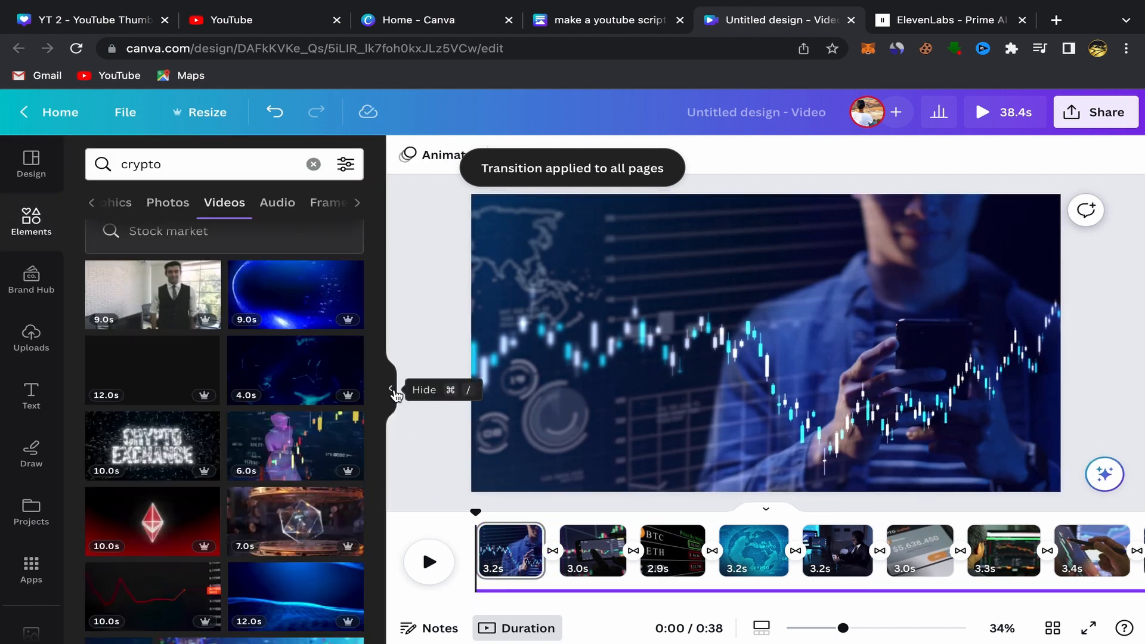
Hide the elements library and play the assembled video from the beginning
left_click(393, 393)
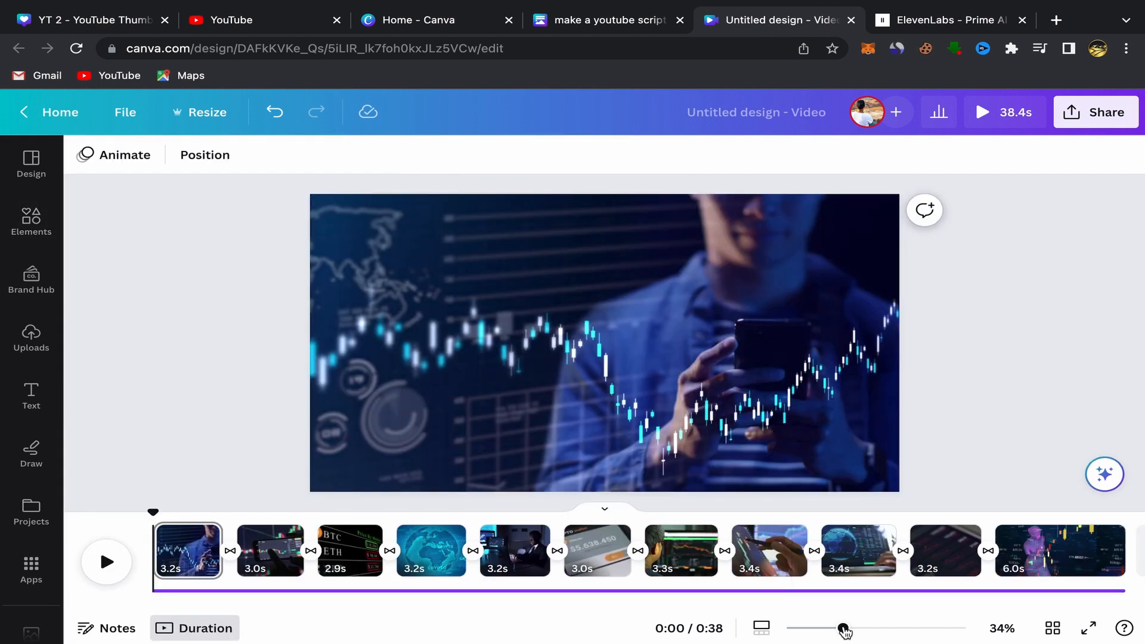
left_click_drag(844, 630, 847, 628)
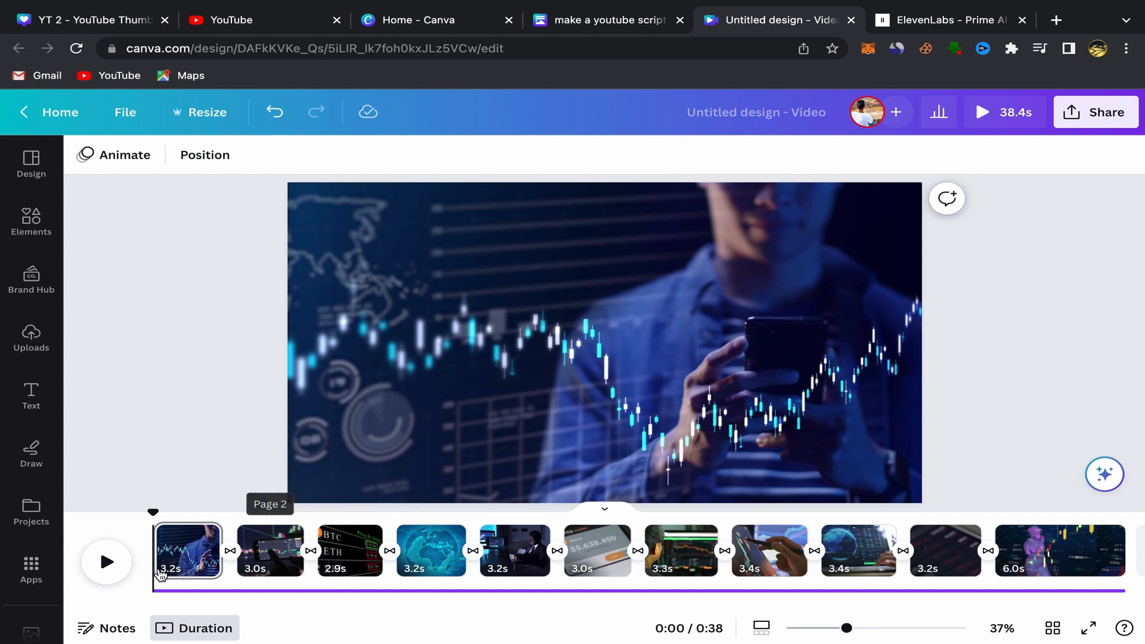
left_click(106, 561)
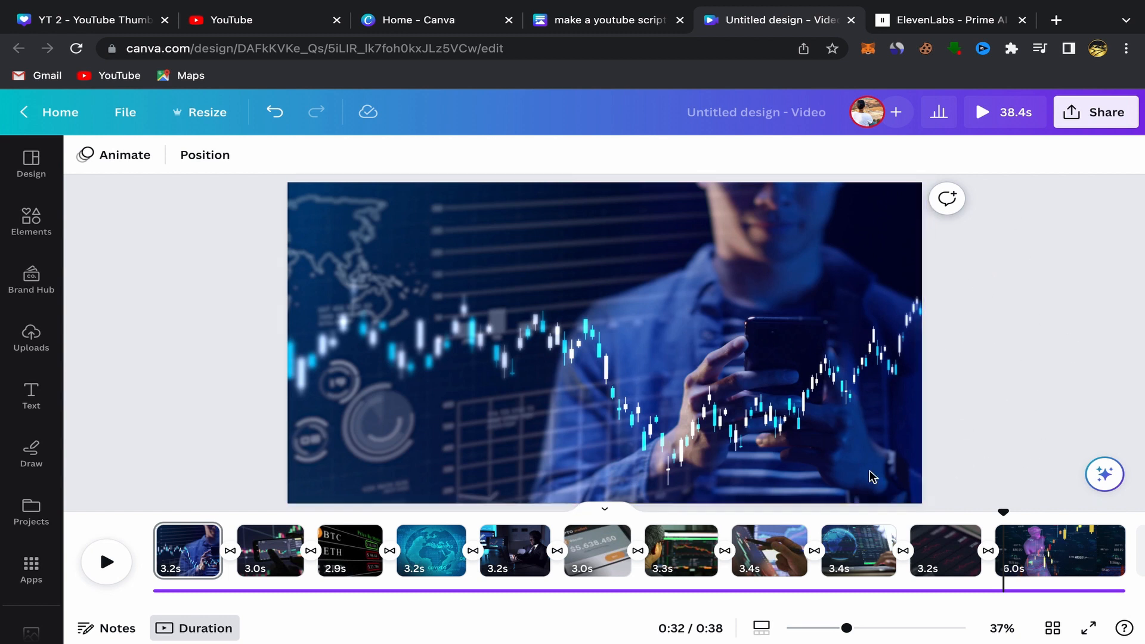
Search Fiverr for "voice over" in a new browser tab and look through the listed gigs
left_click(1056, 21)
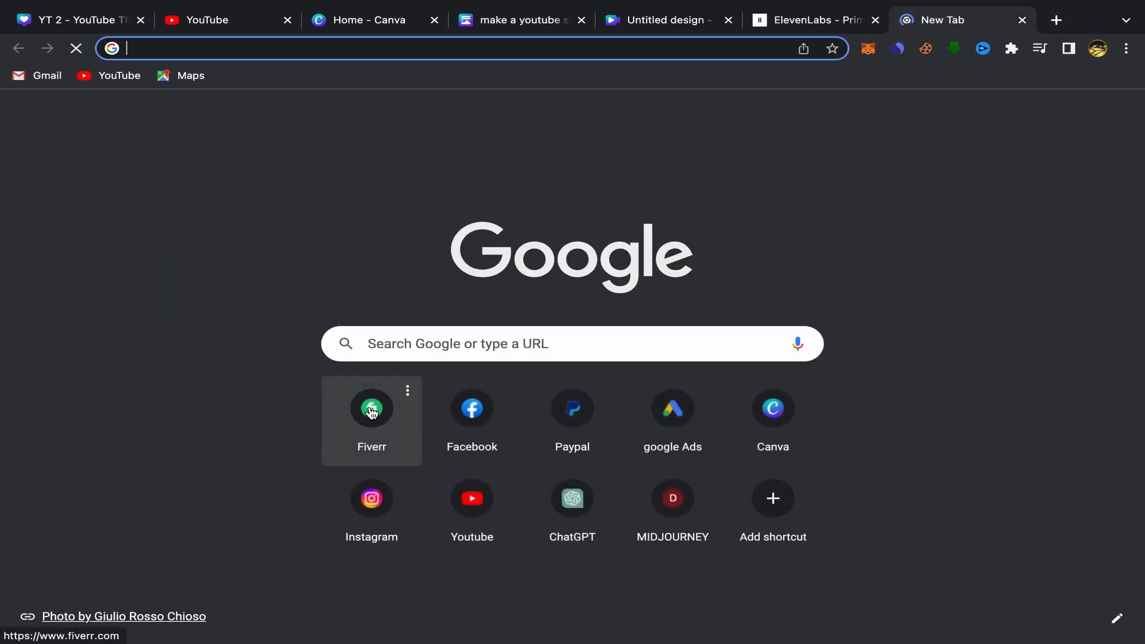
left_click(371, 409)
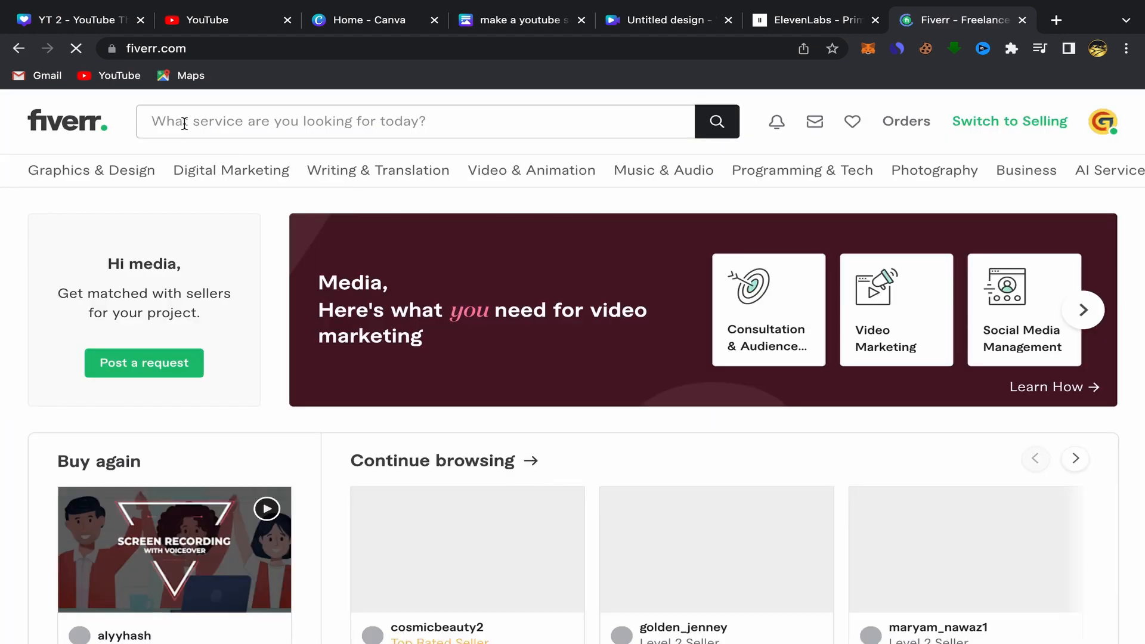
left_click(185, 123)
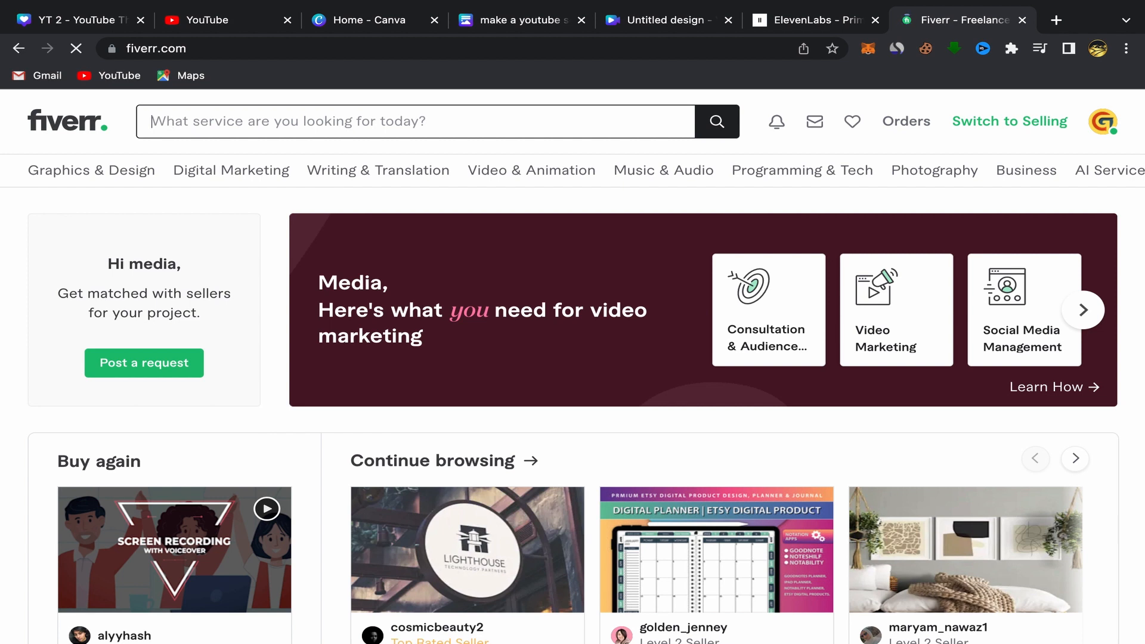
type("voice")
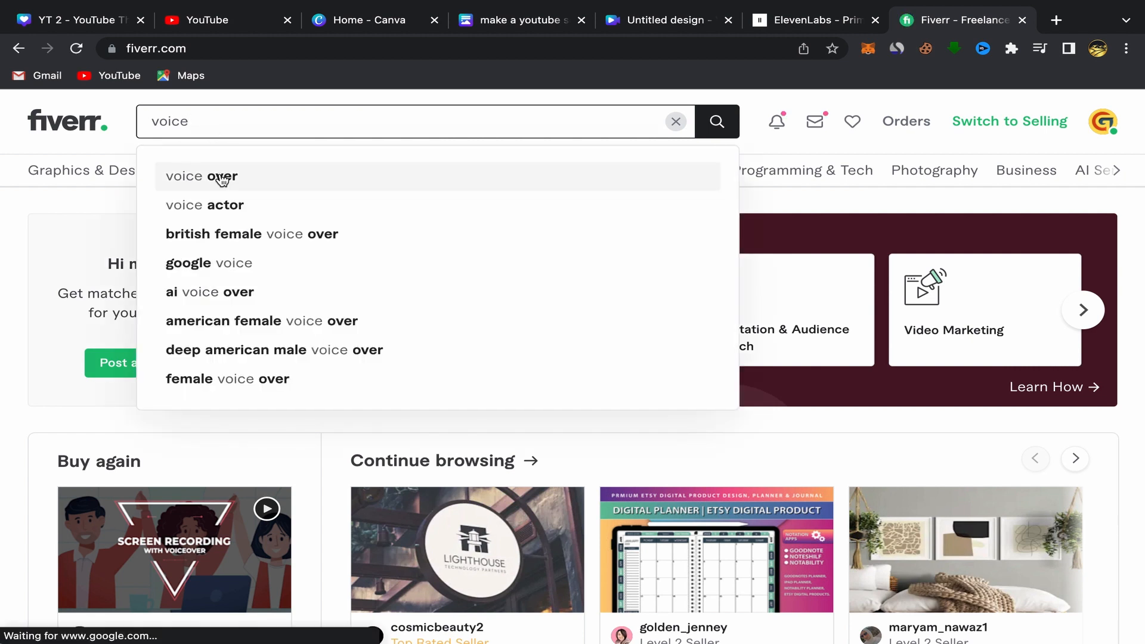
left_click(220, 175)
mouse_move(222, 179)
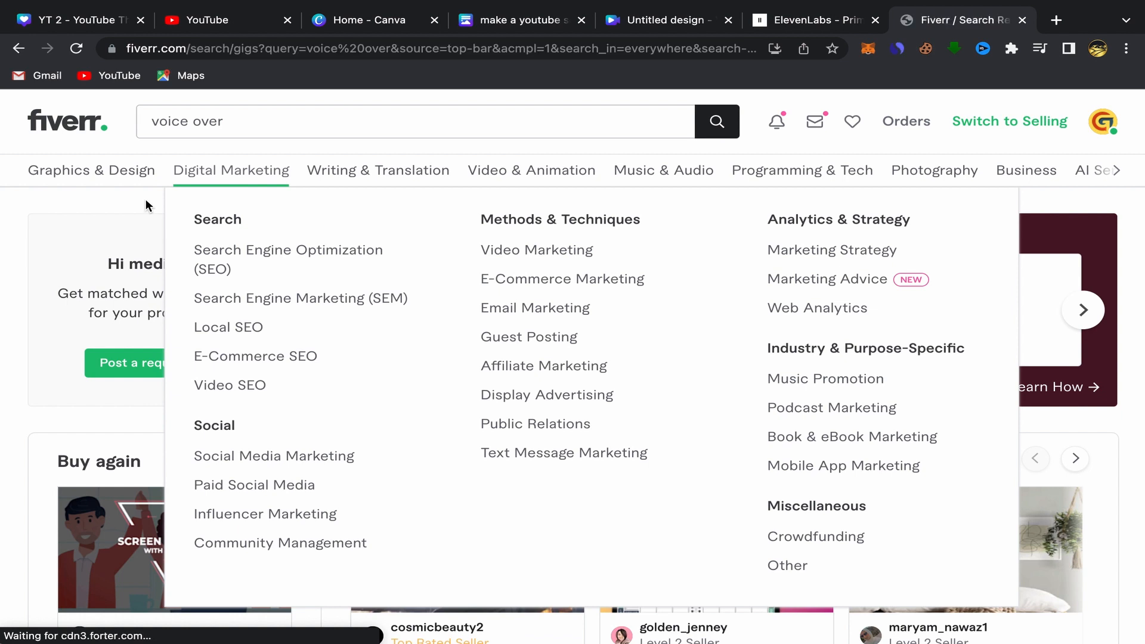
scroll(326, 381, "down", 1)
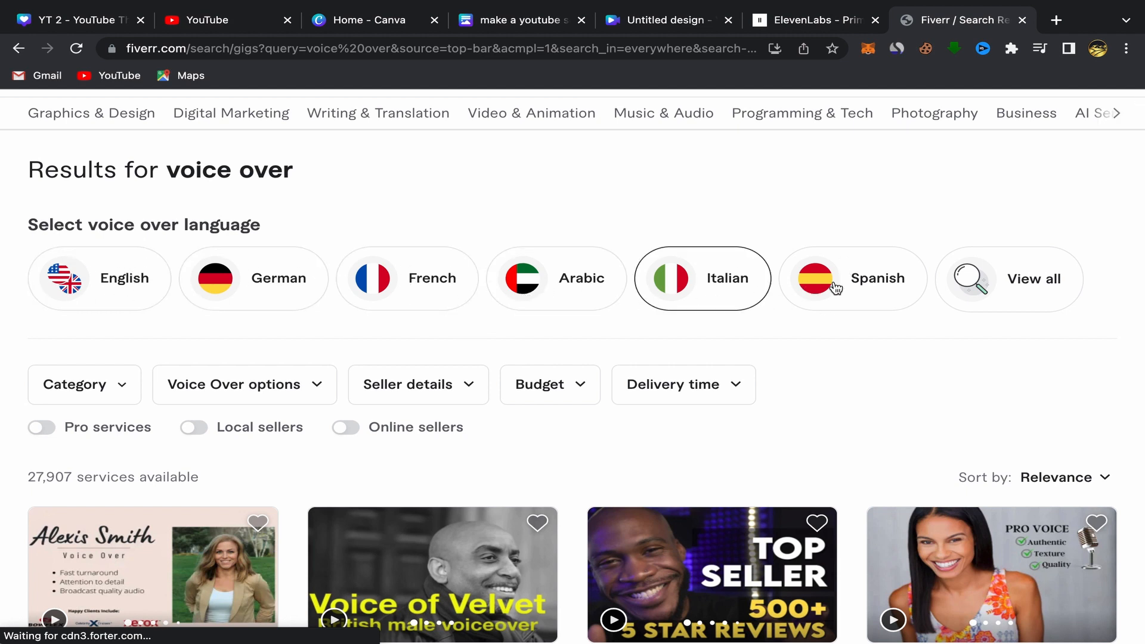
scroll(289, 484, "down", 5)
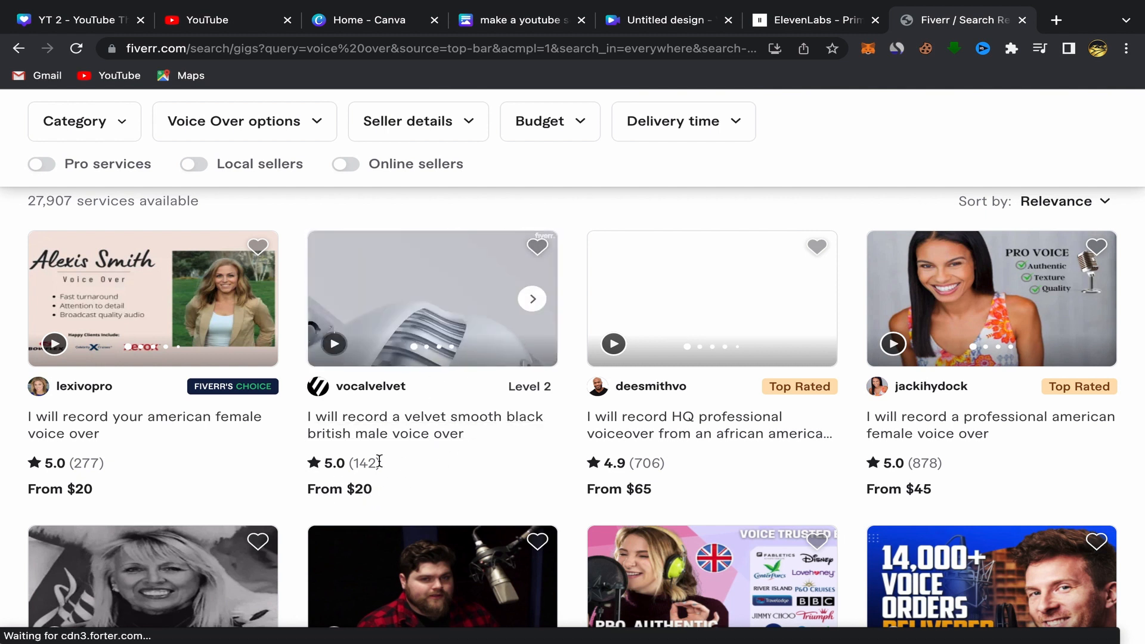
Examine the sellers, ratings and starting prices of the voice-over gigs further down the results, including the quick-delivery section
scroll(505, 449, "down", 4)
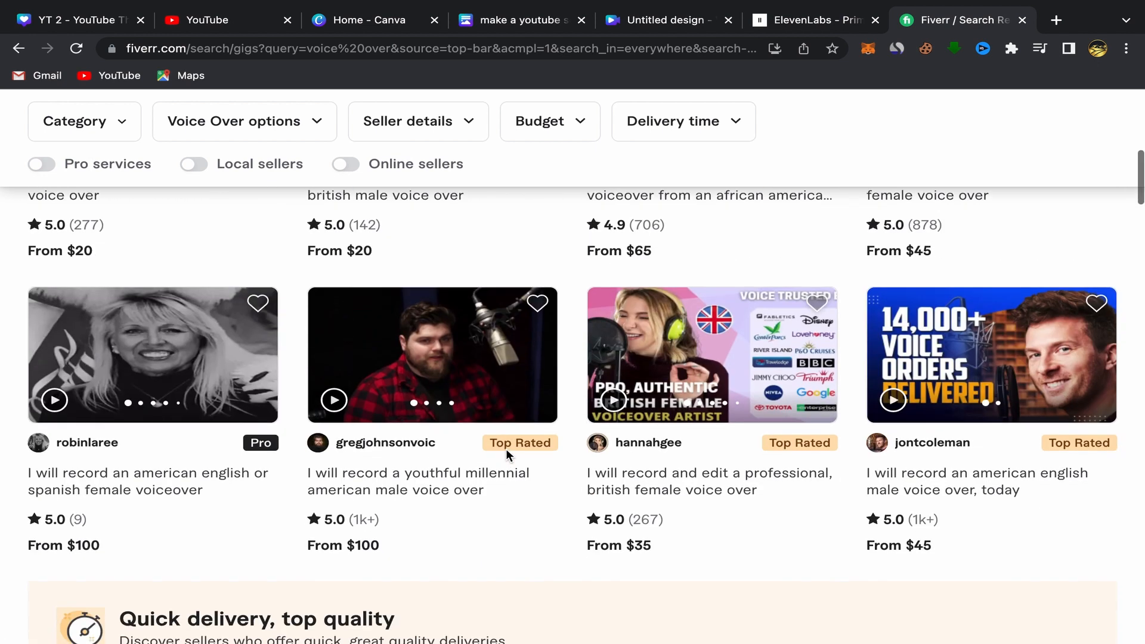
scroll(506, 448, "down", 3)
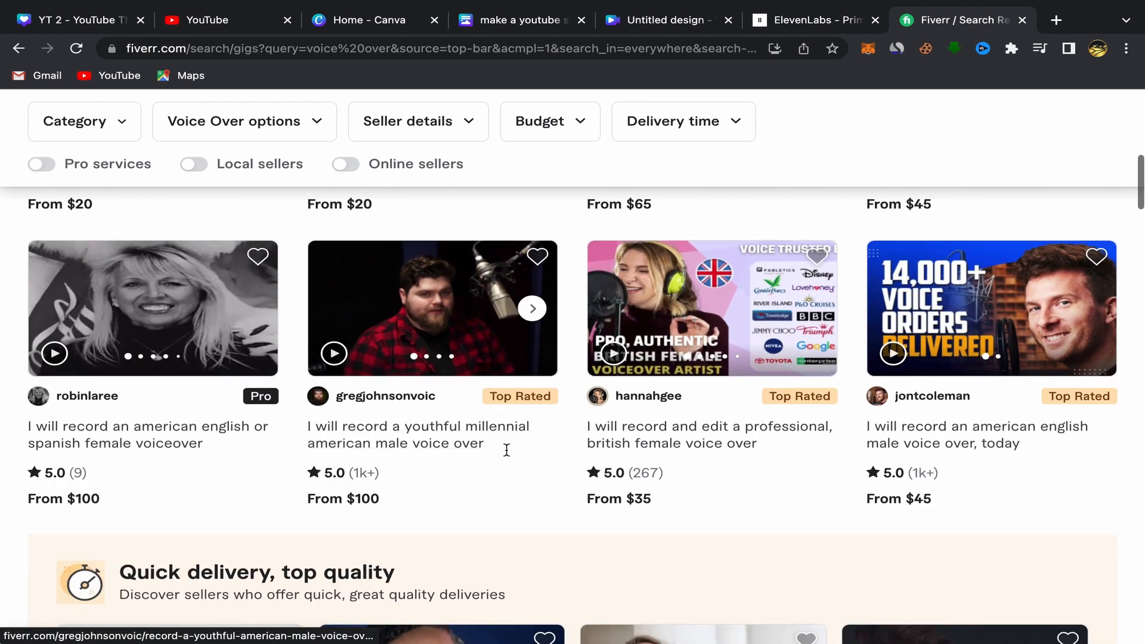
scroll(508, 457, "down", 5)
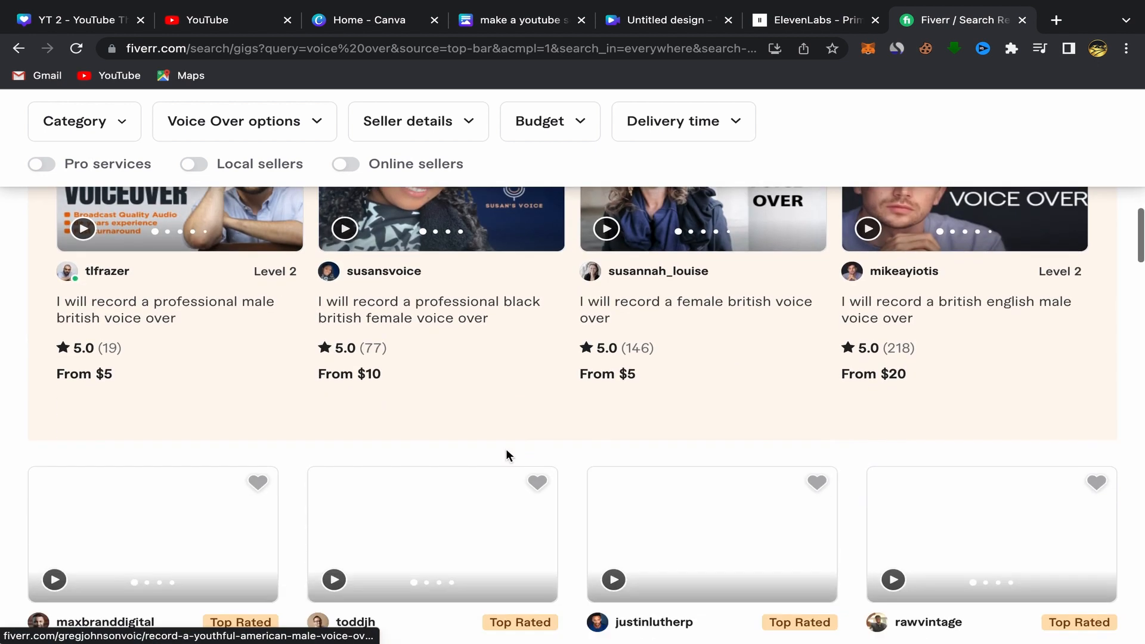
scroll(575, 503, "up", 3)
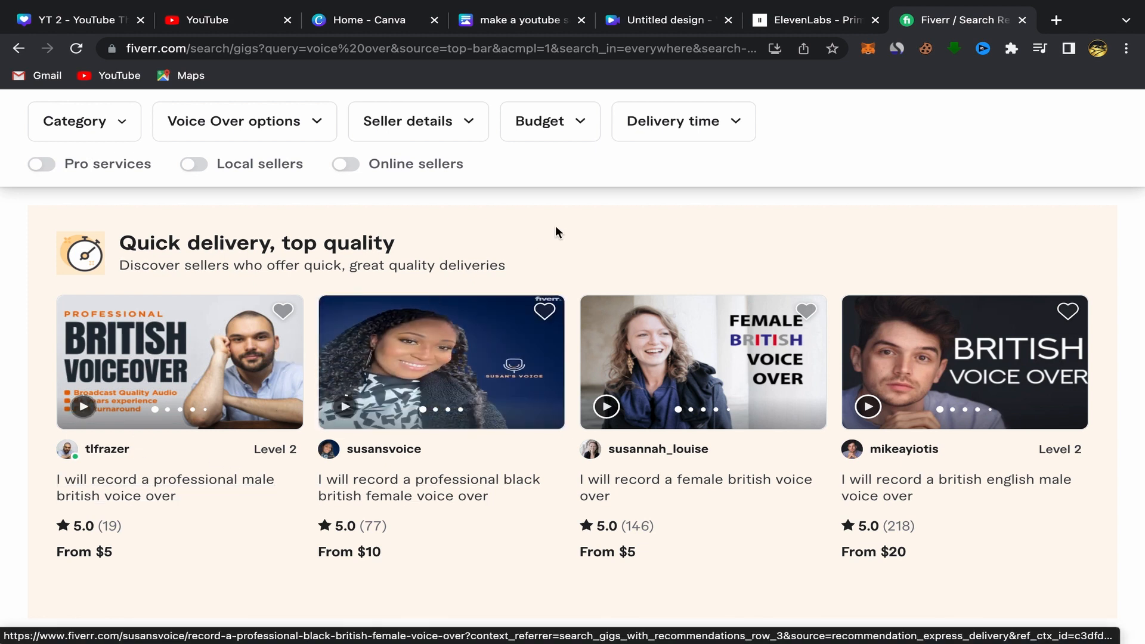
Switch back to the untitled video design in Canva and open its sharing options
left_click(656, 25)
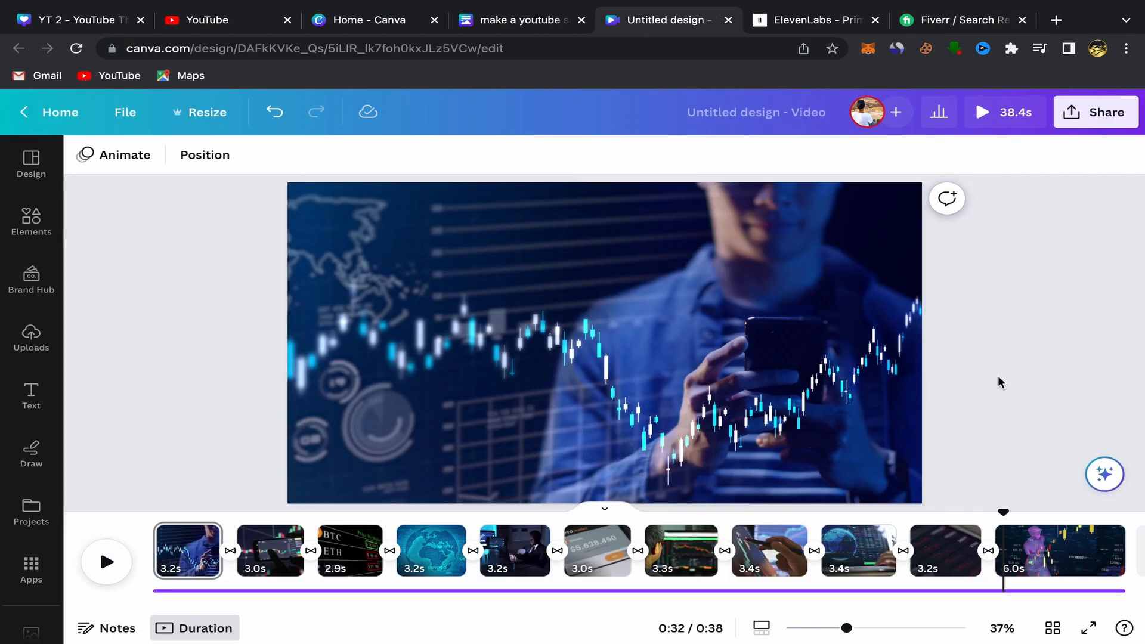
left_click(1096, 130)
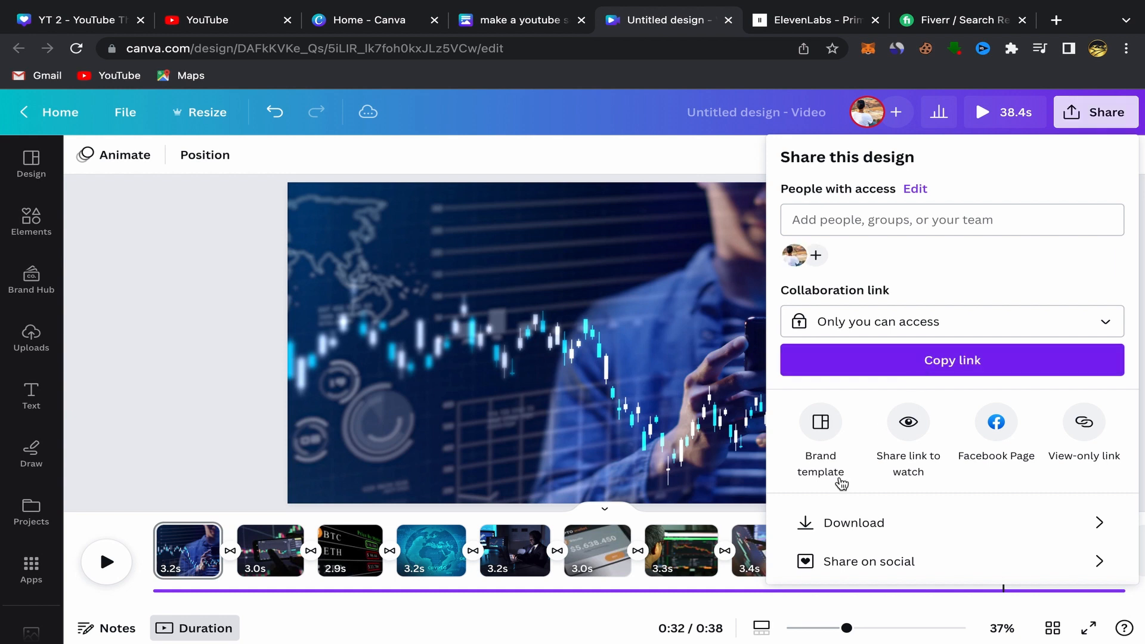